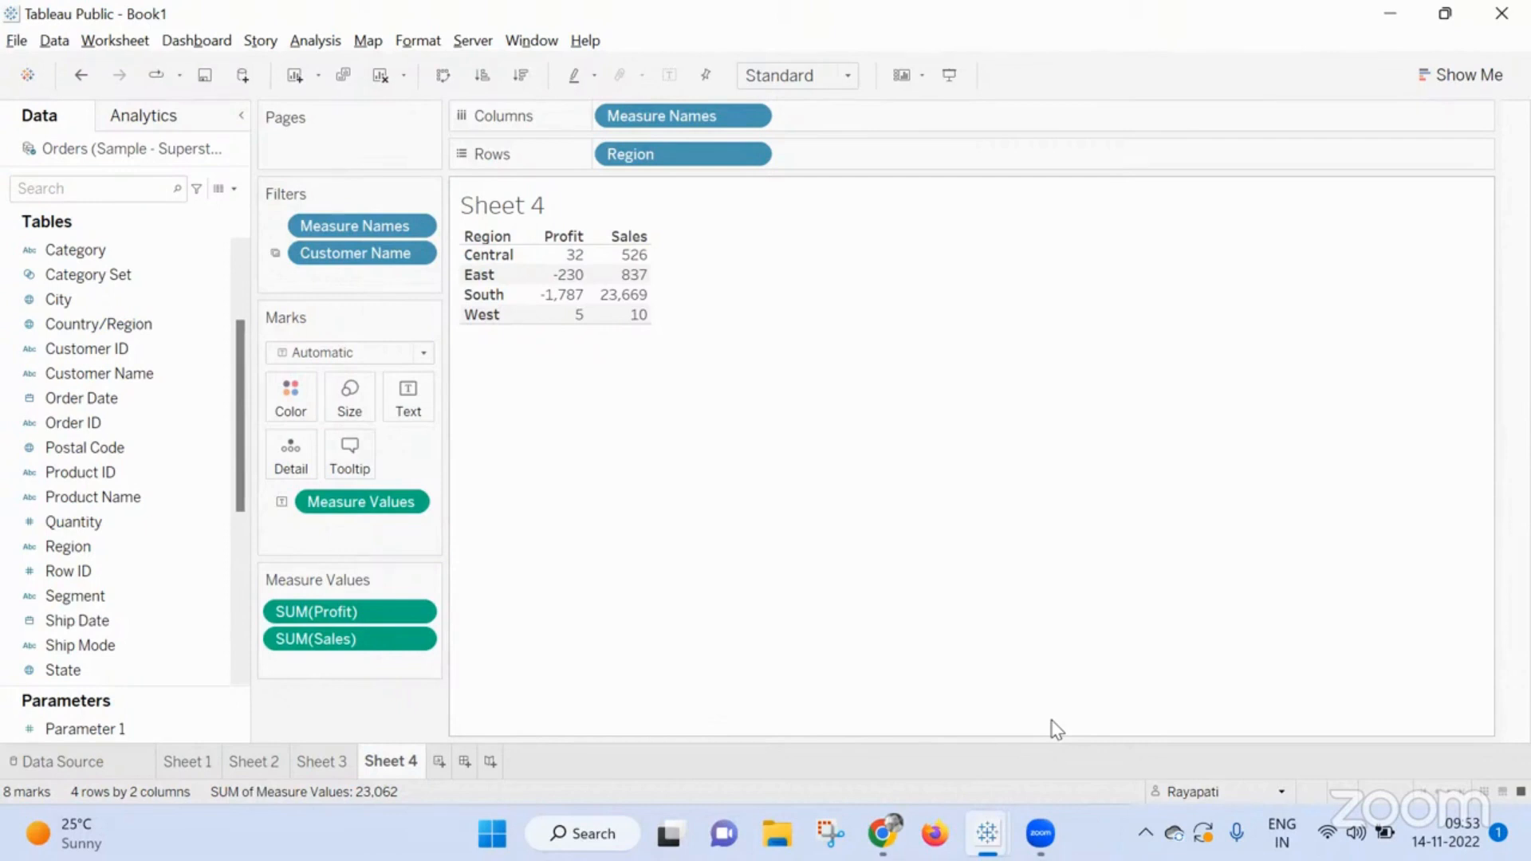
Add a new blank dashboard to the workbook
left_click(464, 763)
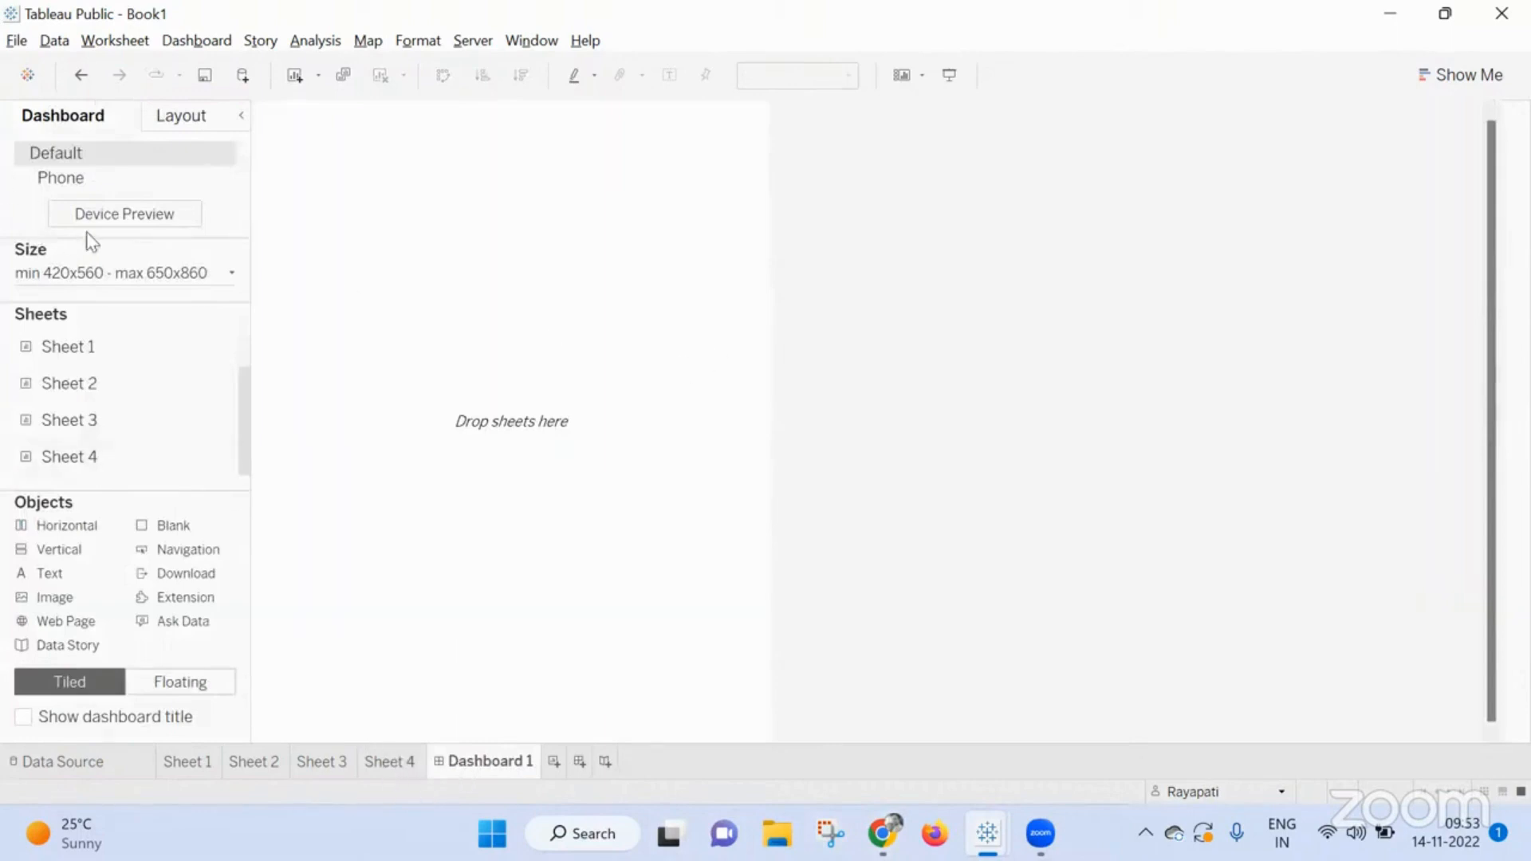
left_click_drag(58, 549, 607, 413)
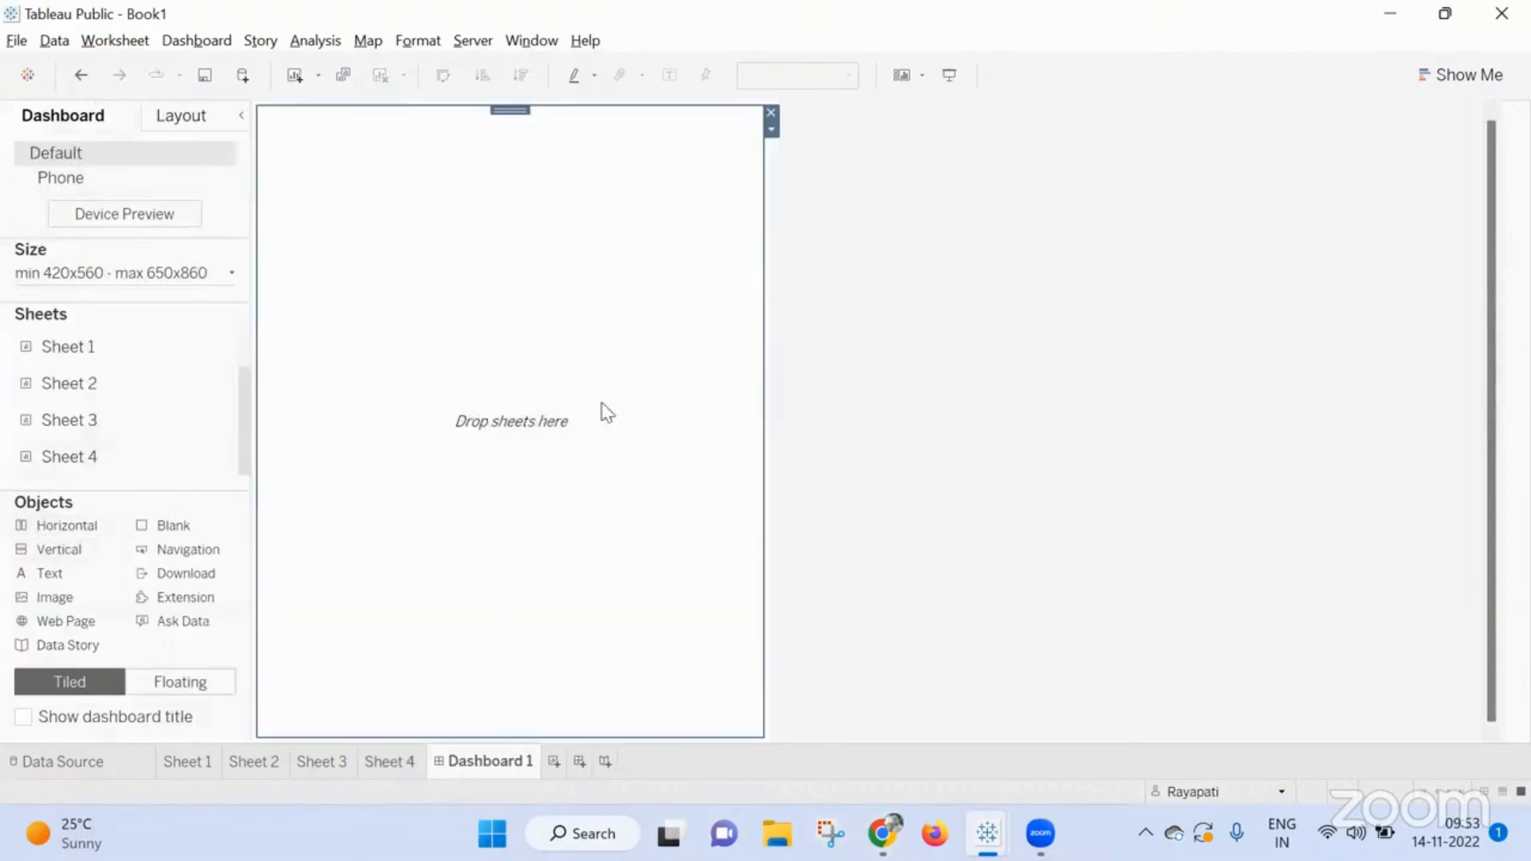
left_click_drag(64, 384, 455, 288)
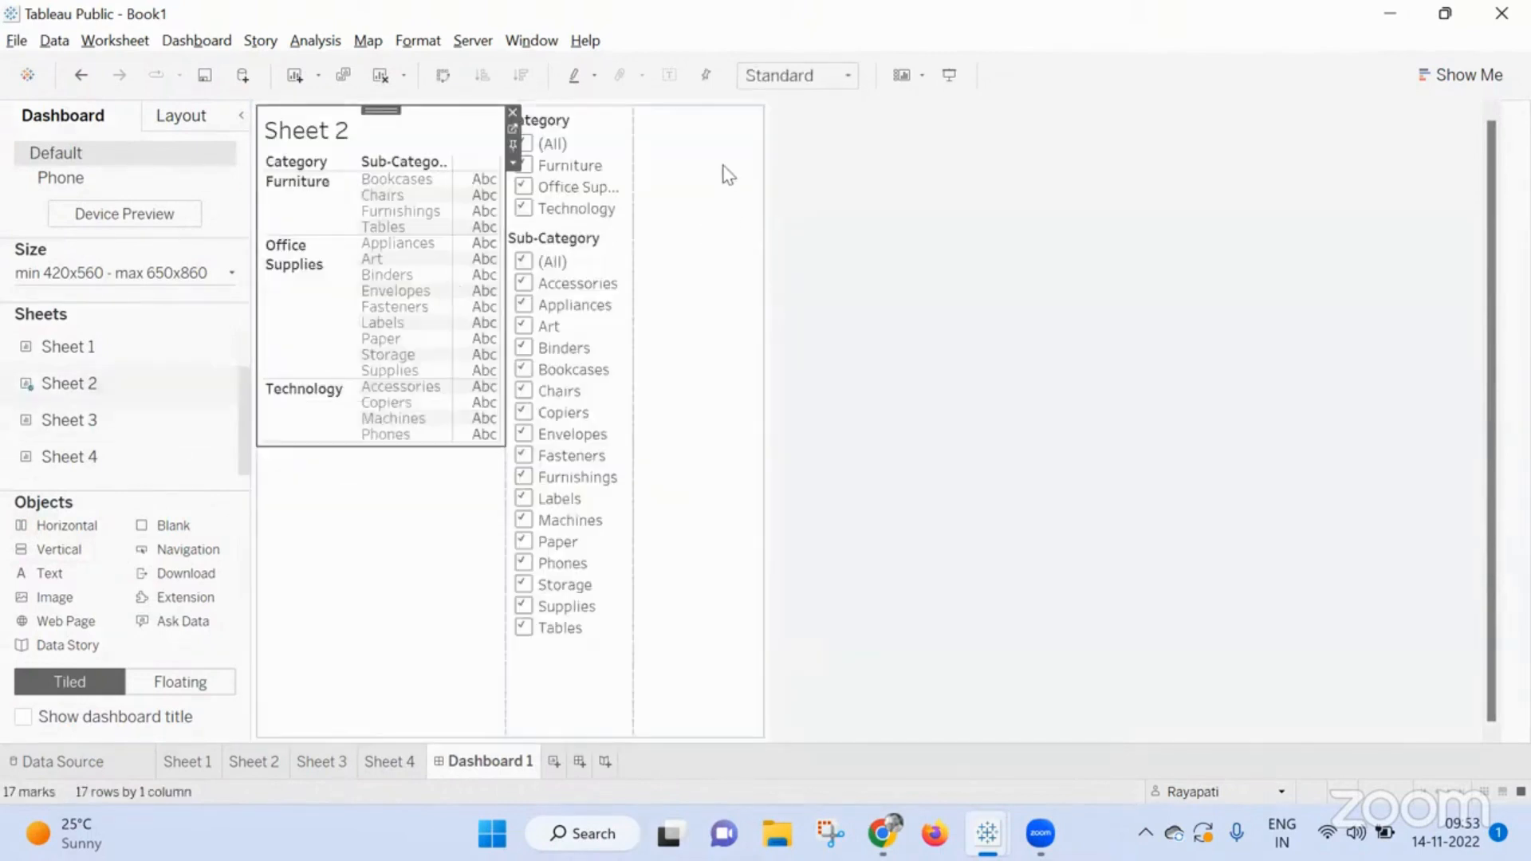
left_click(960, 308)
key("ctrl+z")
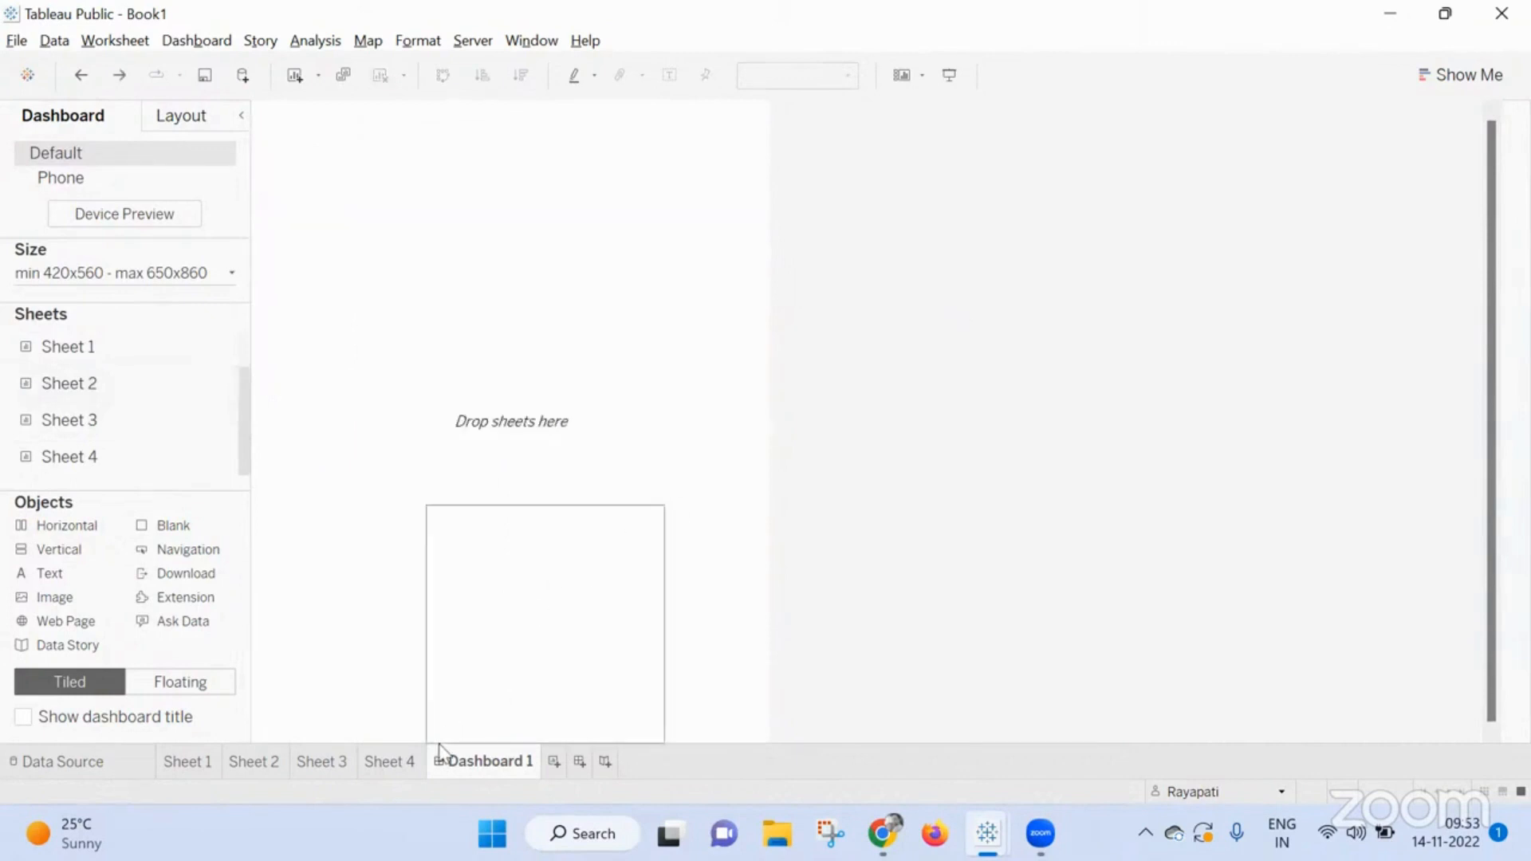
Create a new worksheet with Category on Rows and Latitude (generated) on Text
left_click(553, 760)
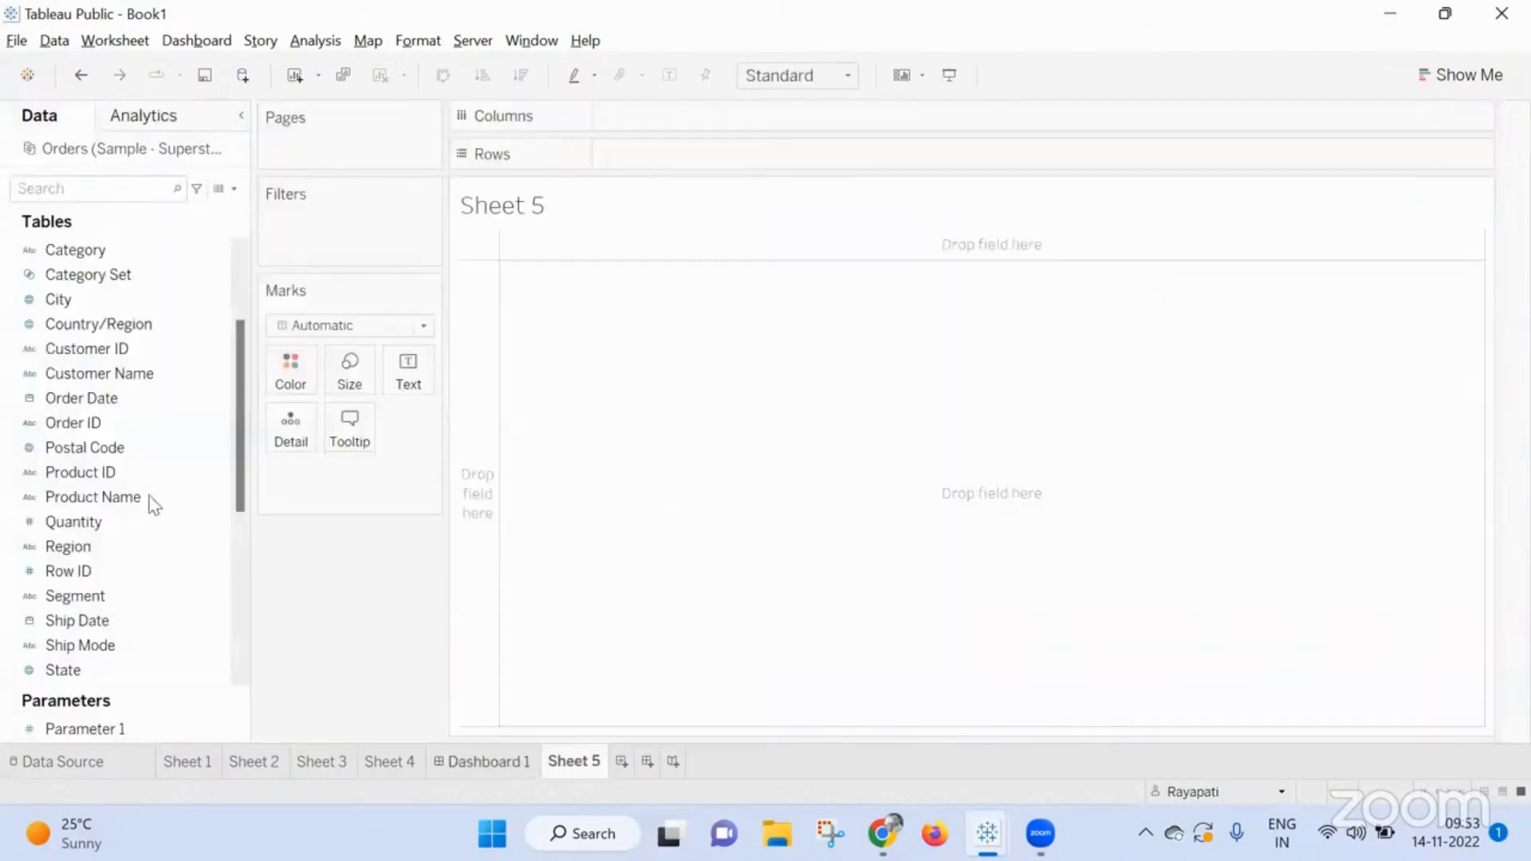
left_click_drag(112, 250, 712, 158)
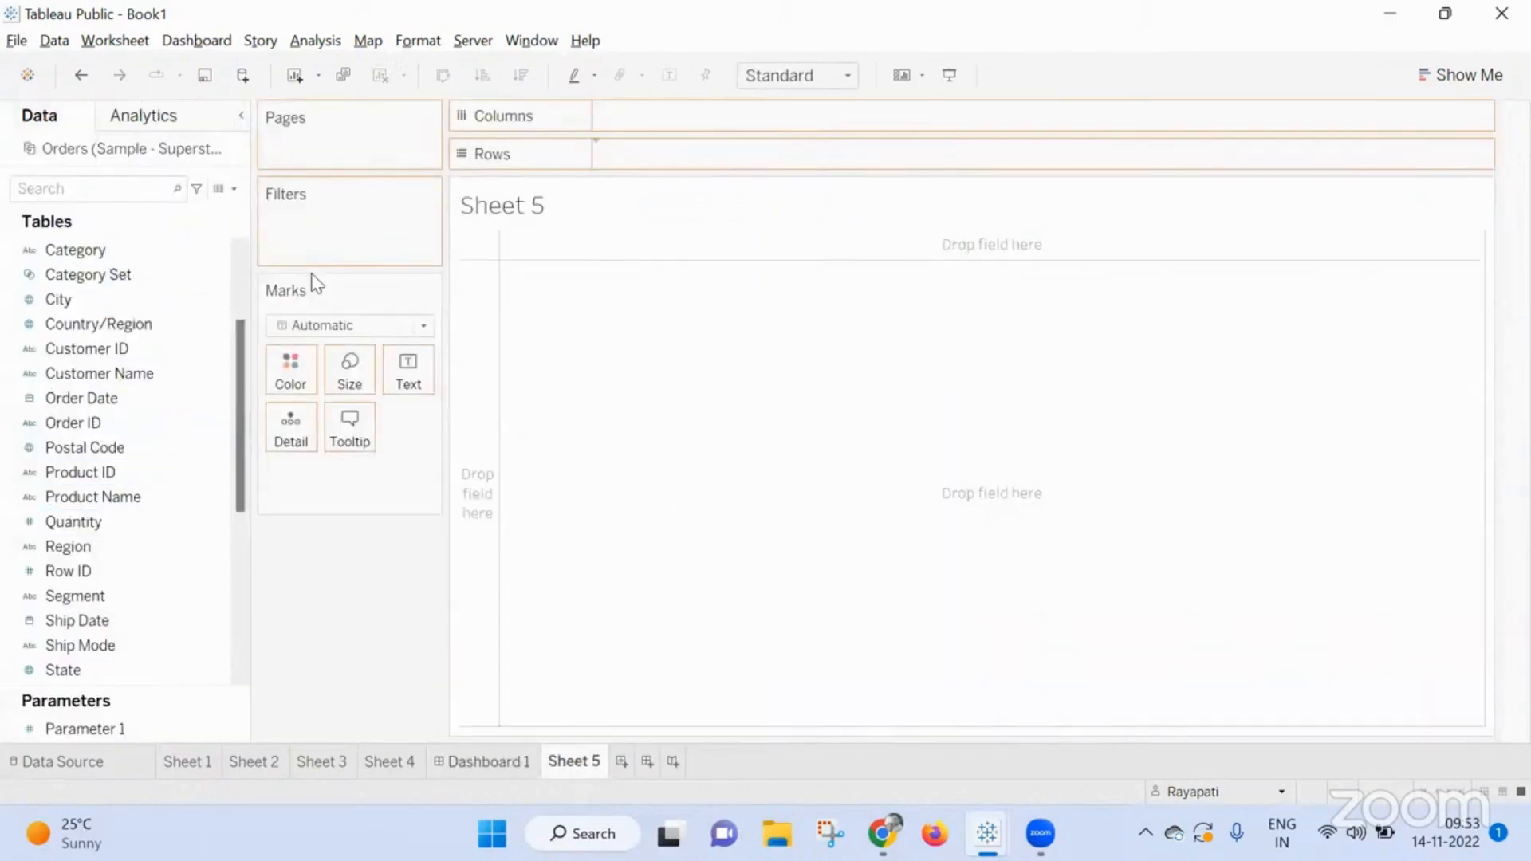
scroll(79, 351, "down", 3)
scroll(89, 590, "down", 4)
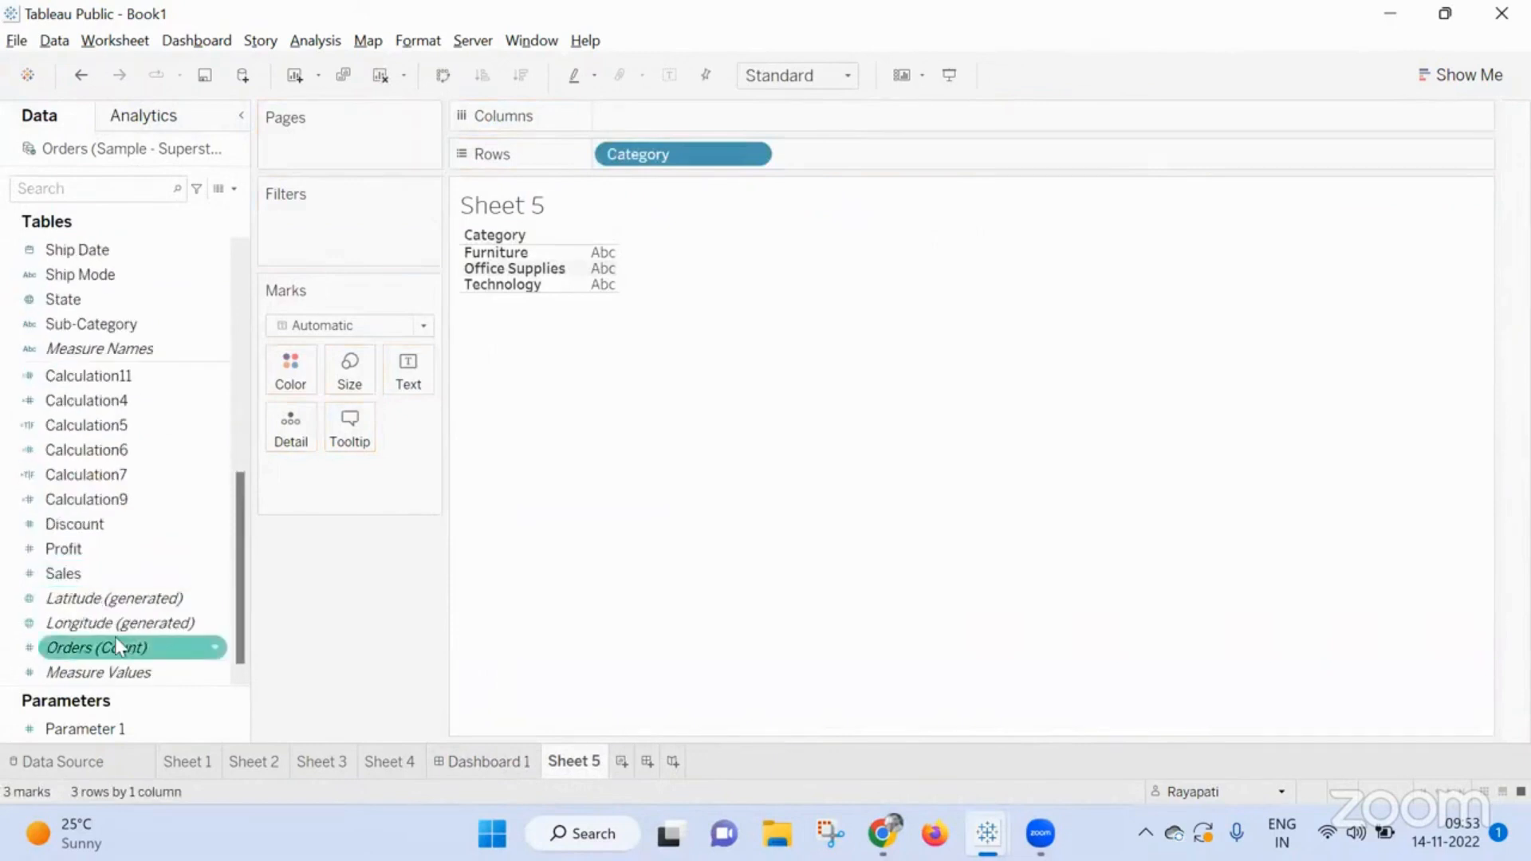
left_click_drag(89, 597, 416, 373)
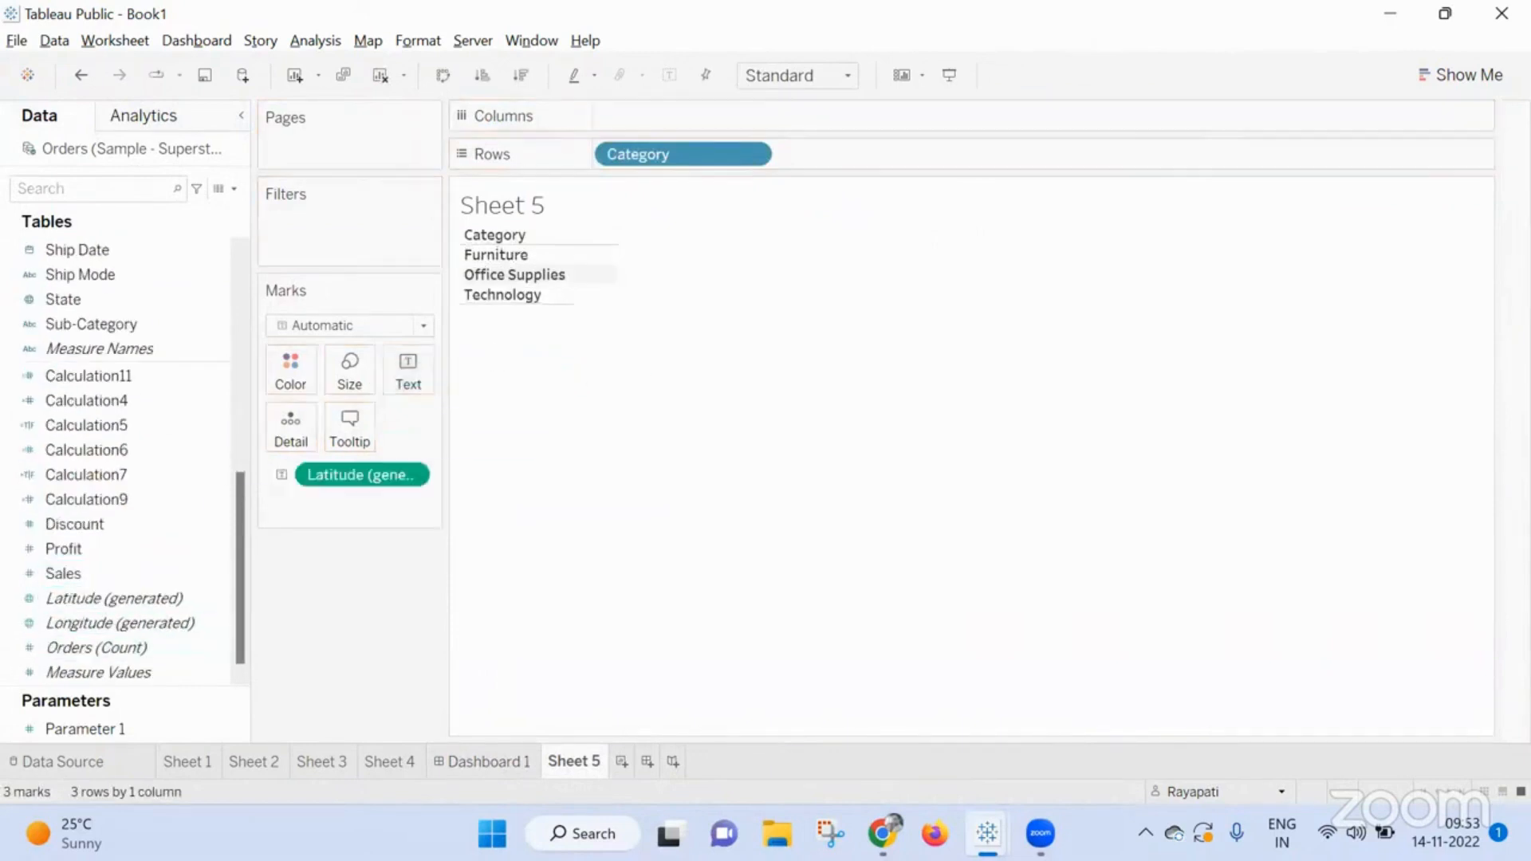
Set the mark type to Pie and move Category from Rows to Color
left_click(1484, 75)
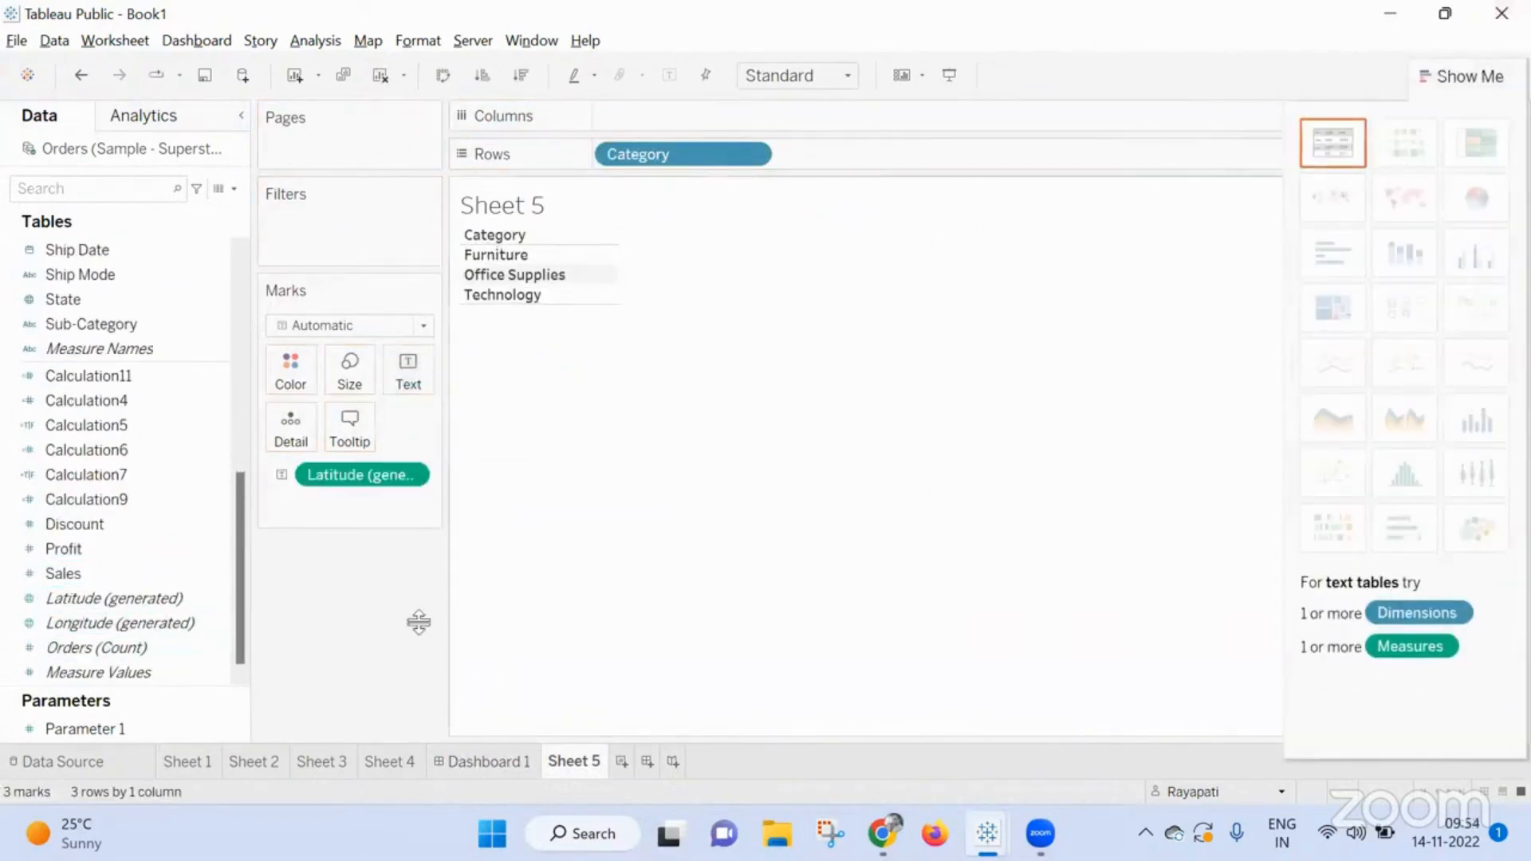
left_click(373, 323)
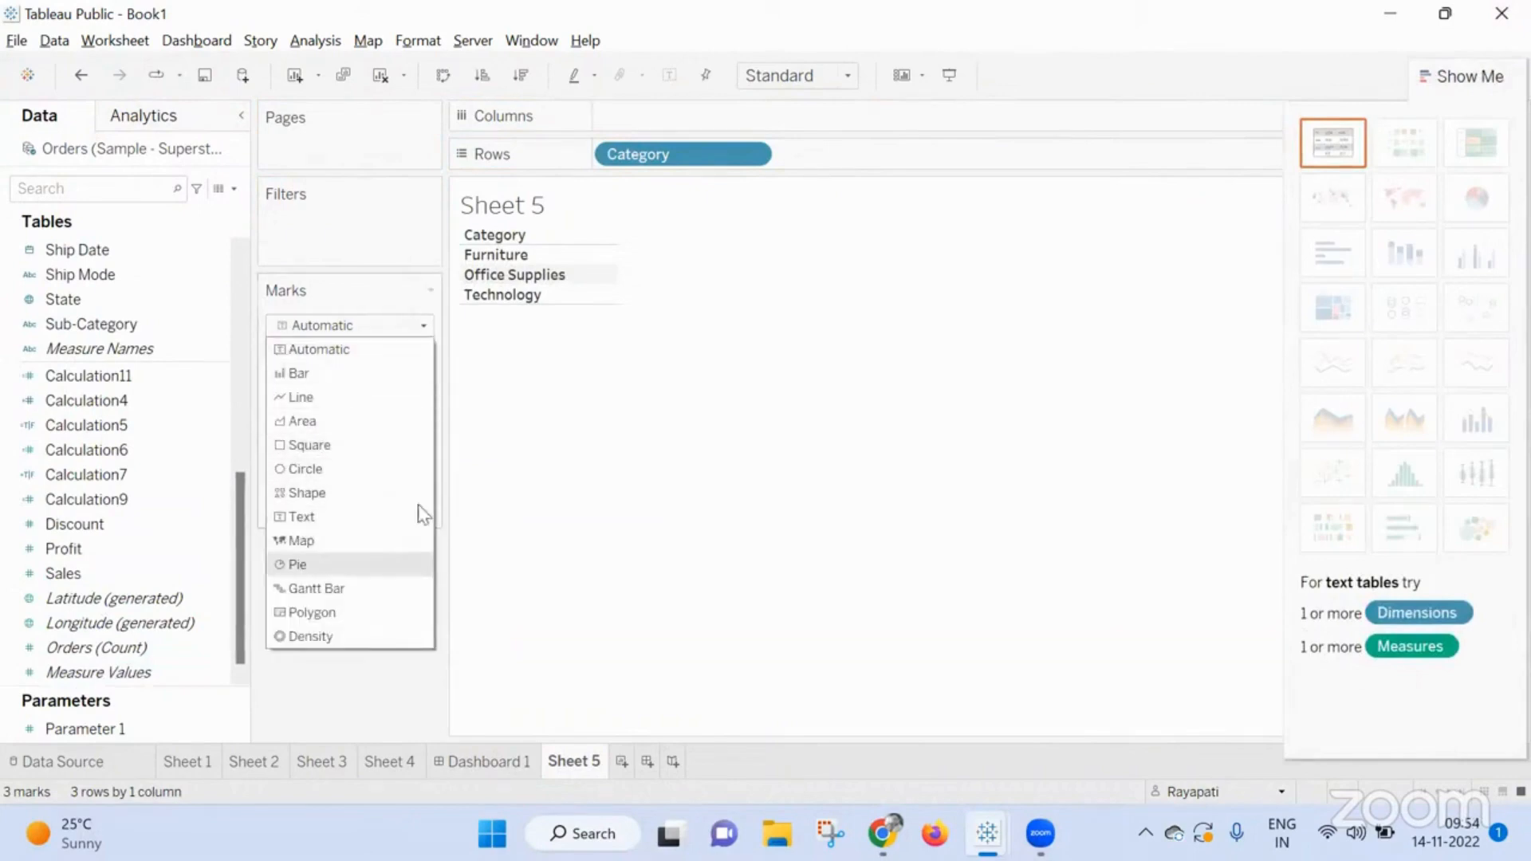
left_click(414, 564)
left_click_drag(682, 153, 294, 373)
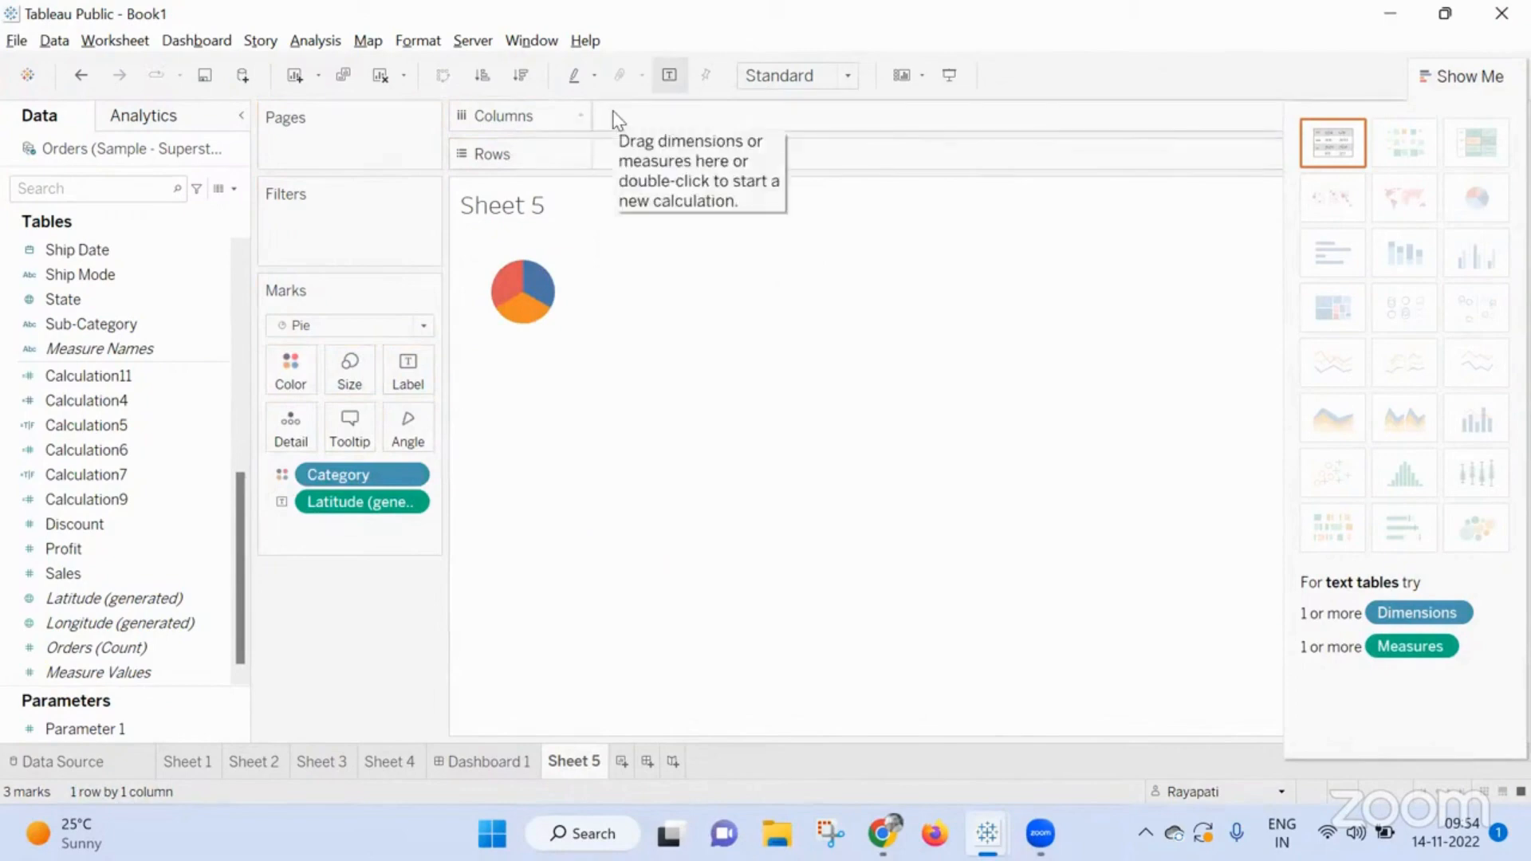
Add an inline "Pie" calculation to Rows and hide its field label and header
double_click(638, 161)
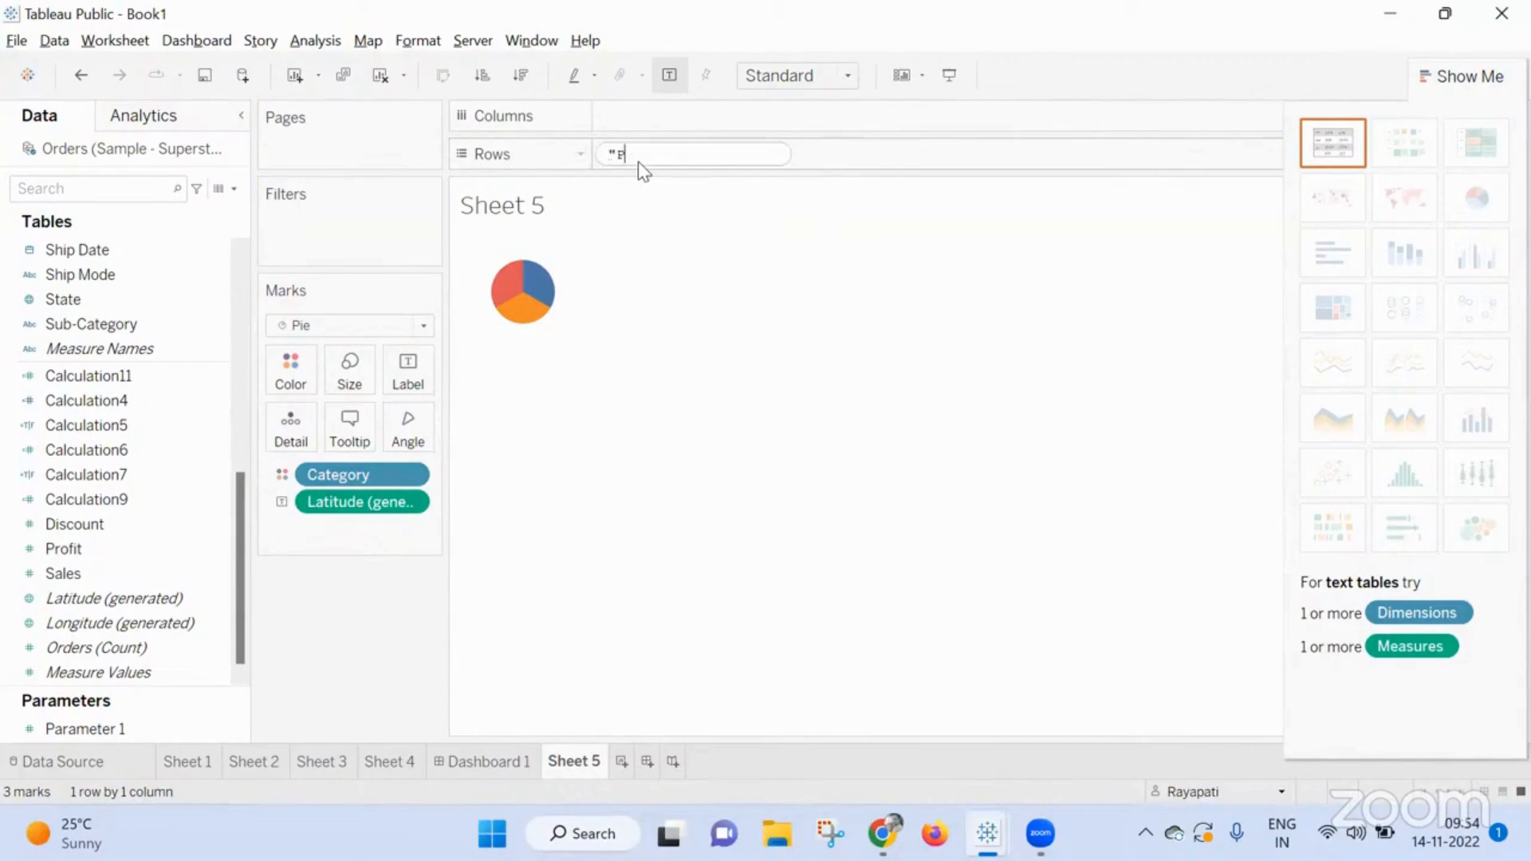
key("Return")
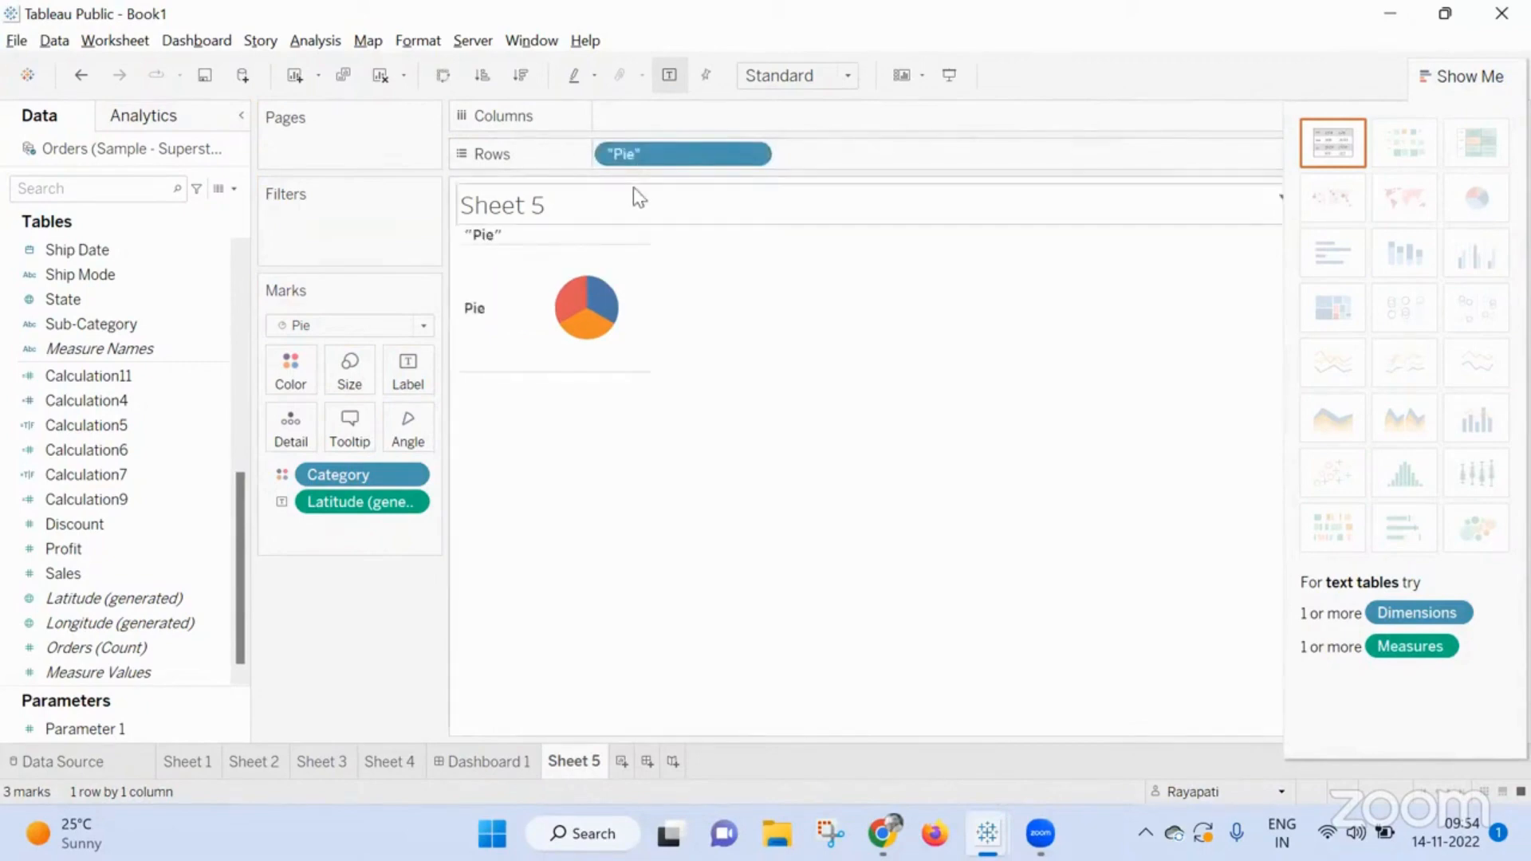
right_click(484, 240)
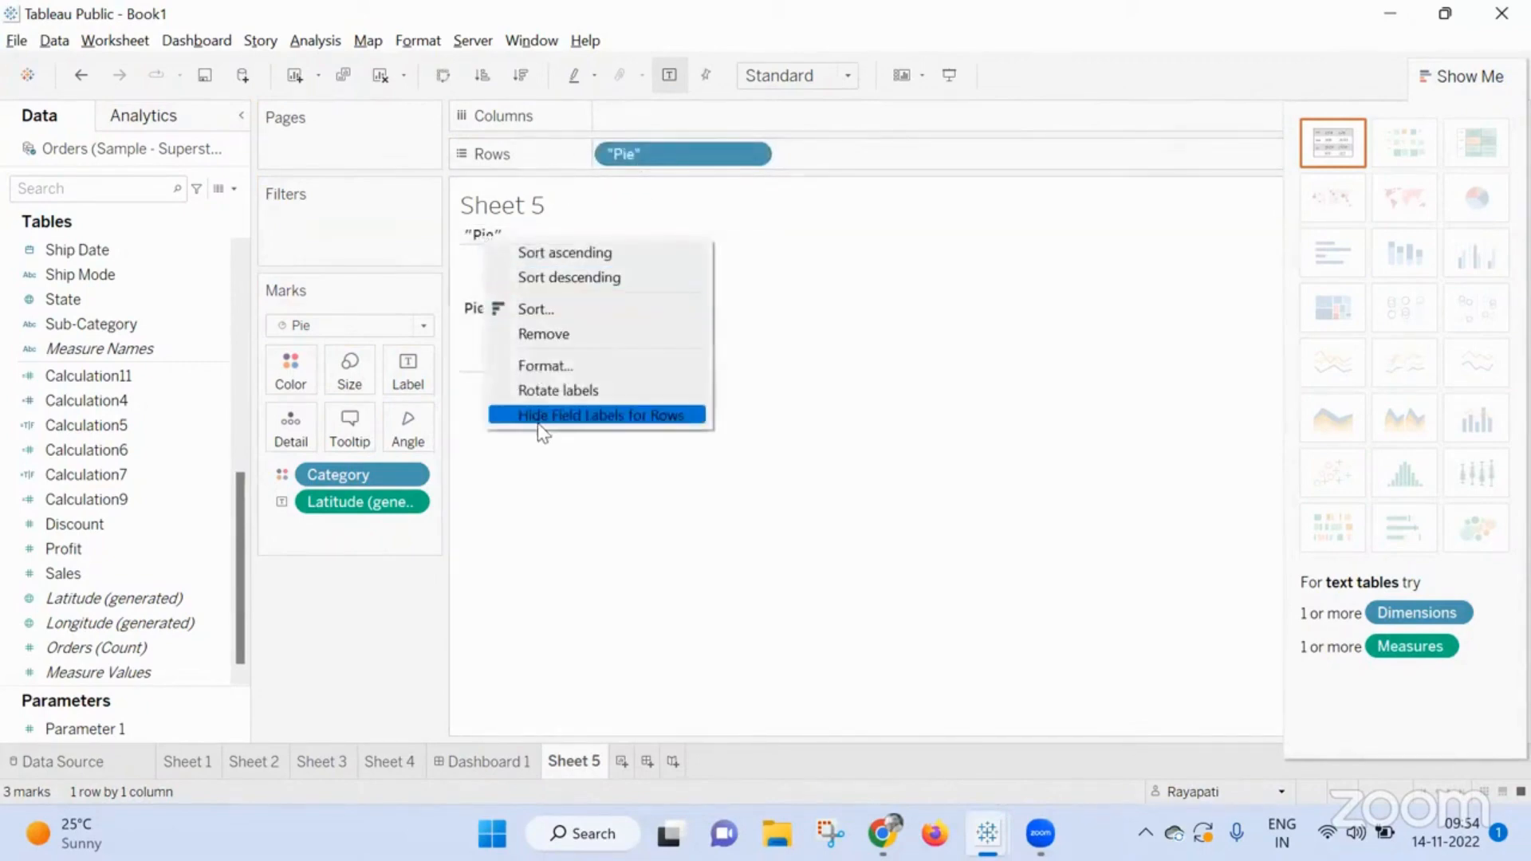
left_click(537, 416)
right_click(489, 312)
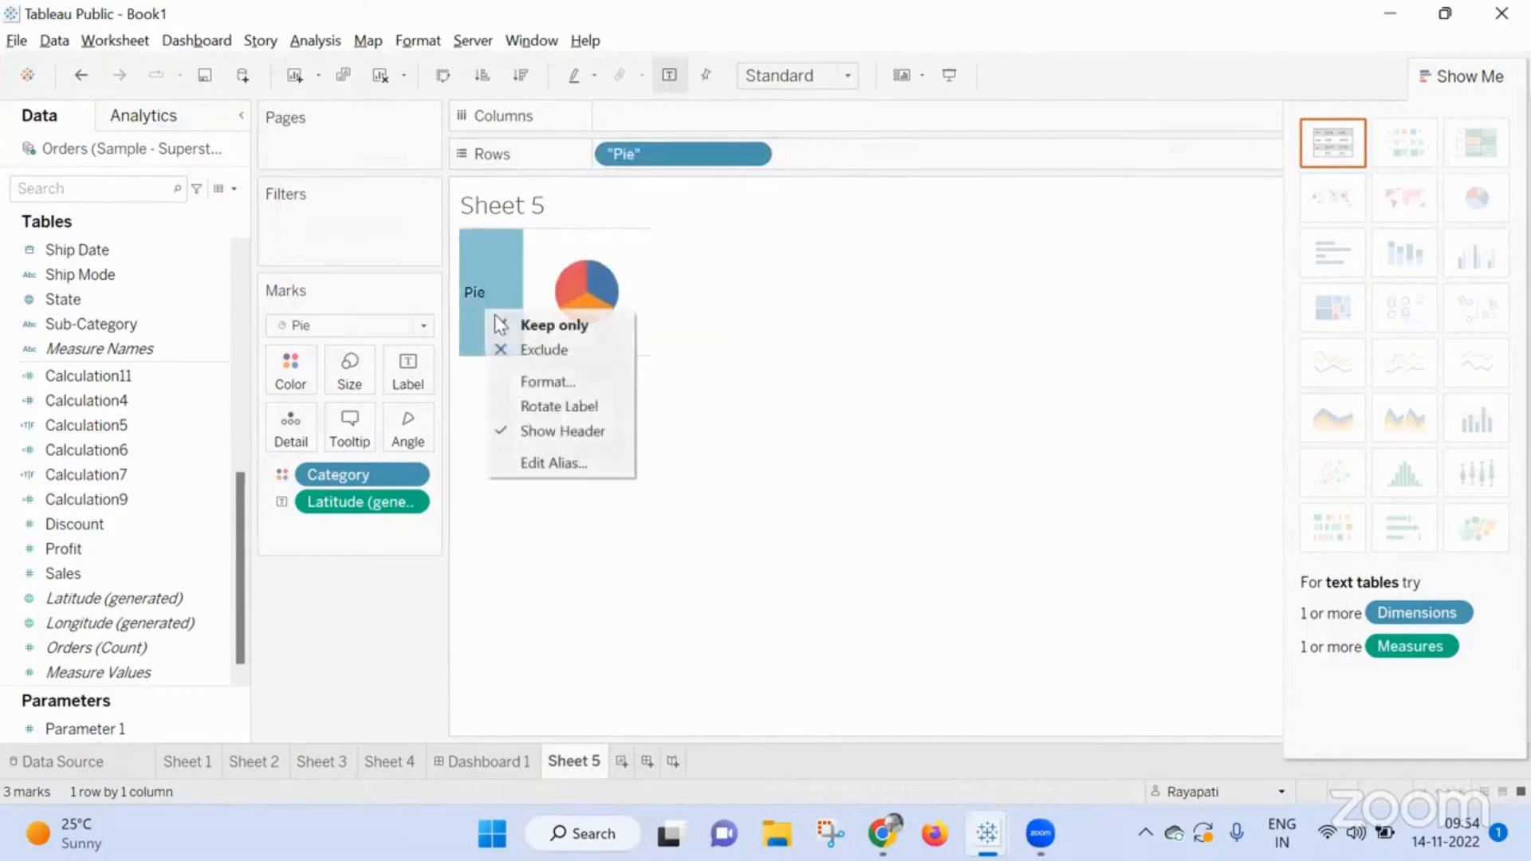
left_click(541, 432)
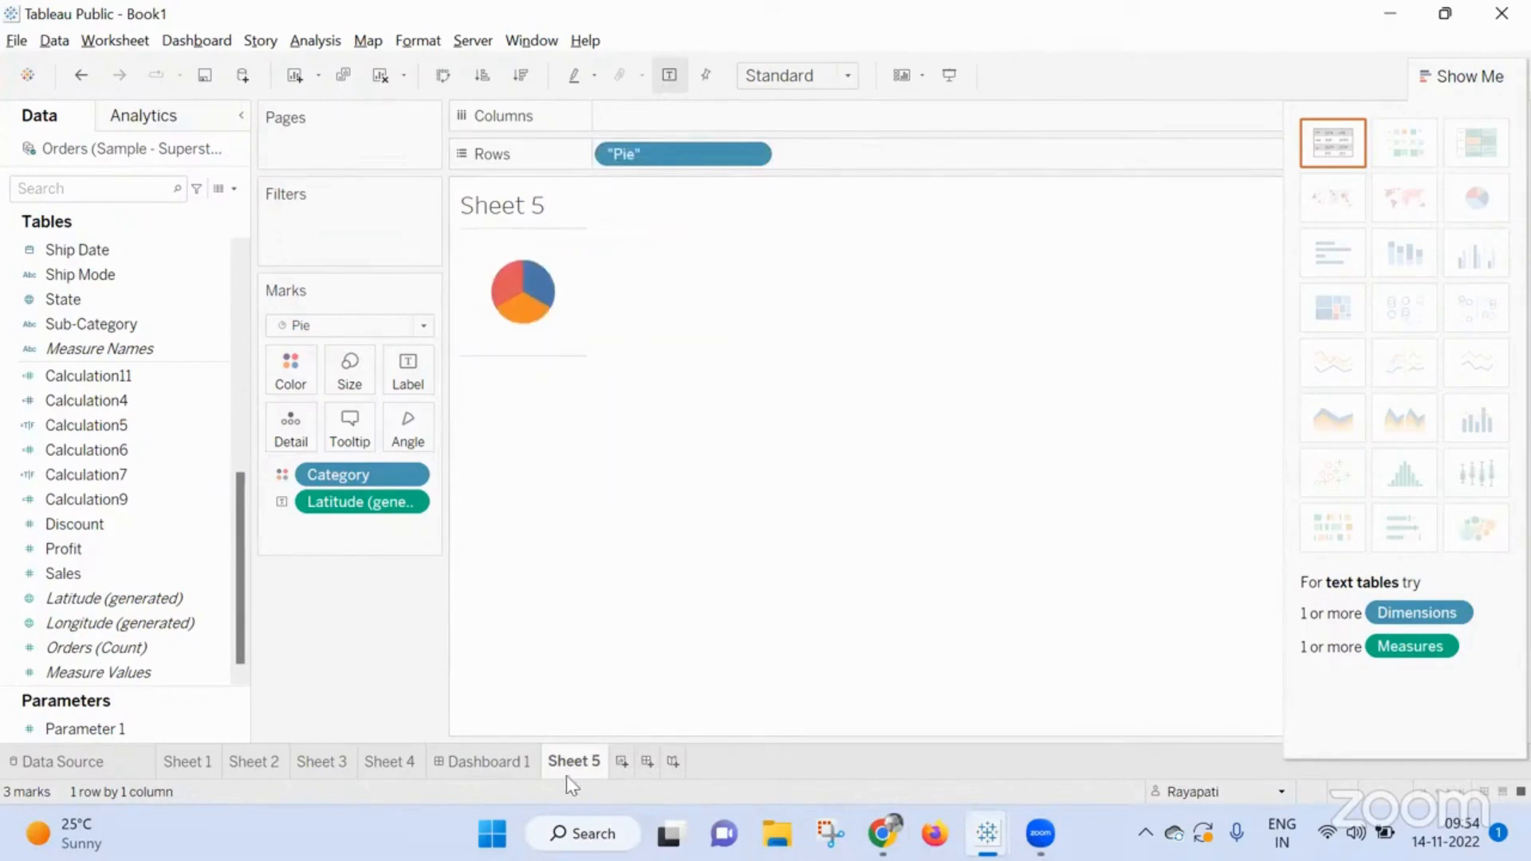
Duplicate Sheet 5, and duplicate the resulting copy once more
right_click(591, 754)
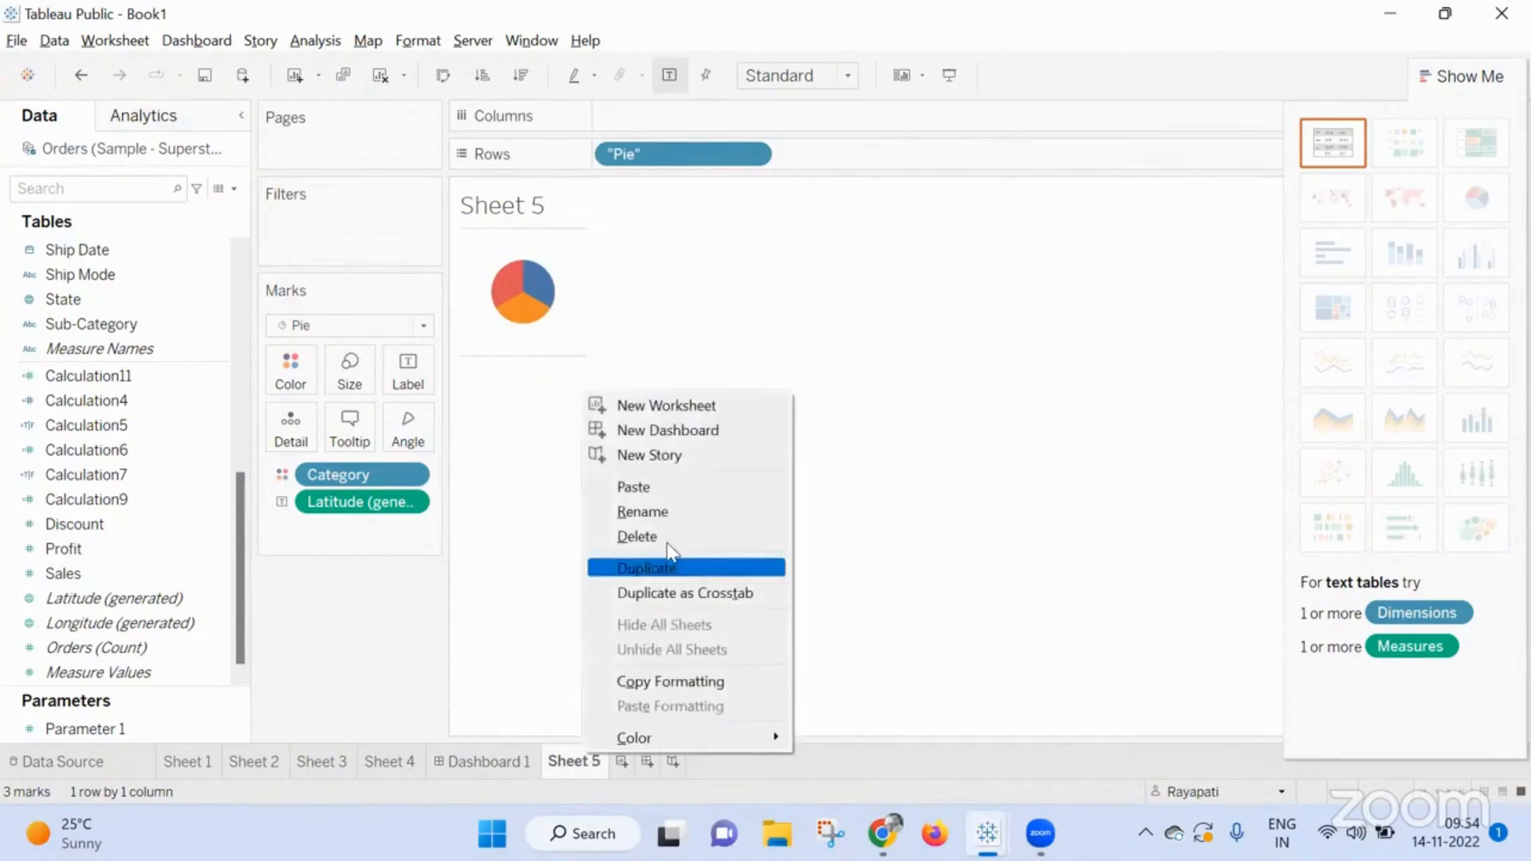
left_click(670, 568)
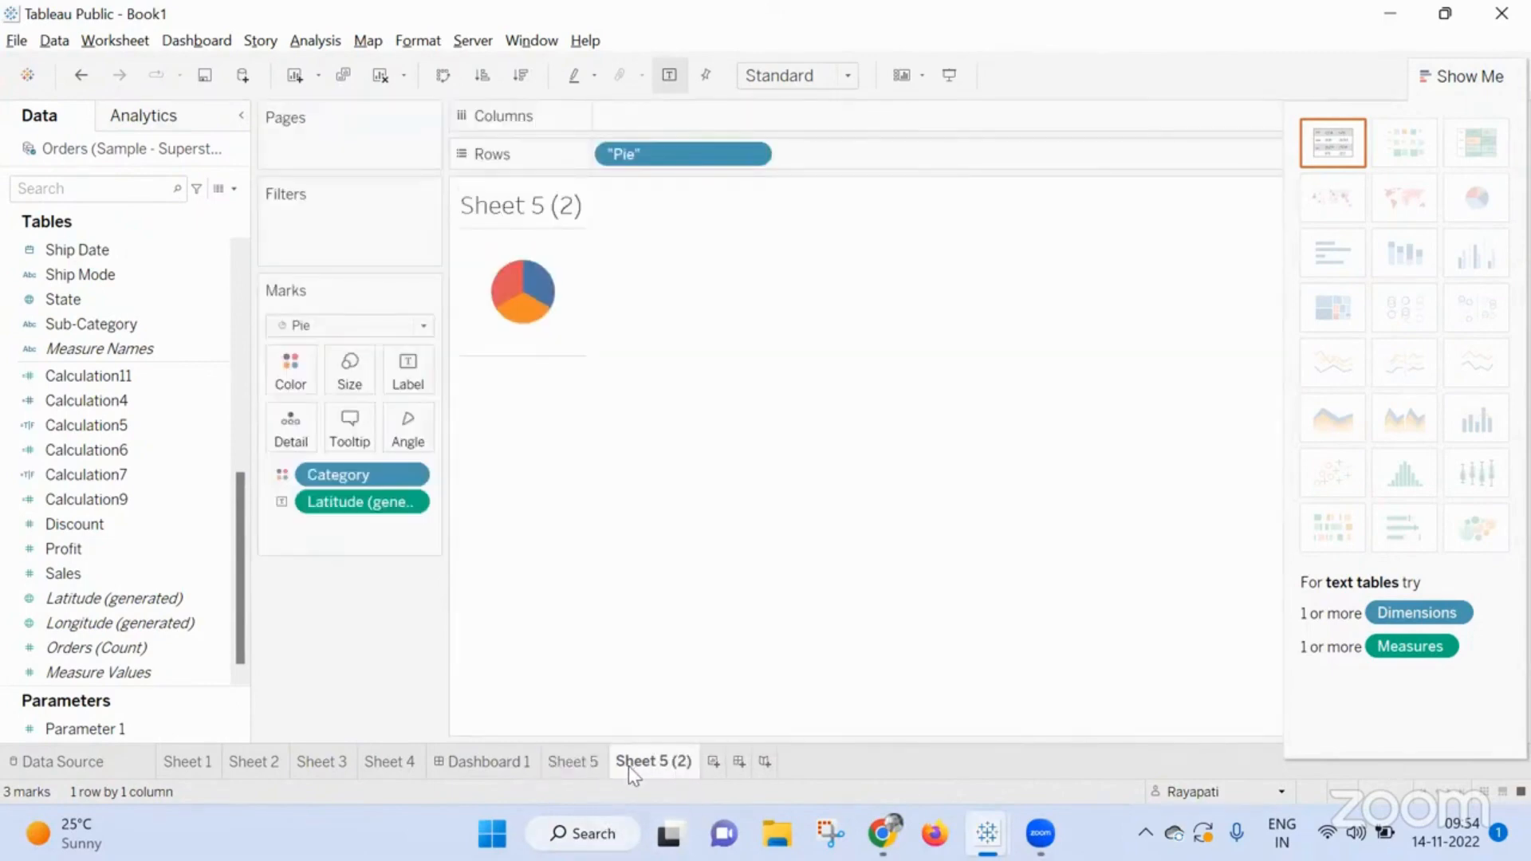
right_click(644, 763)
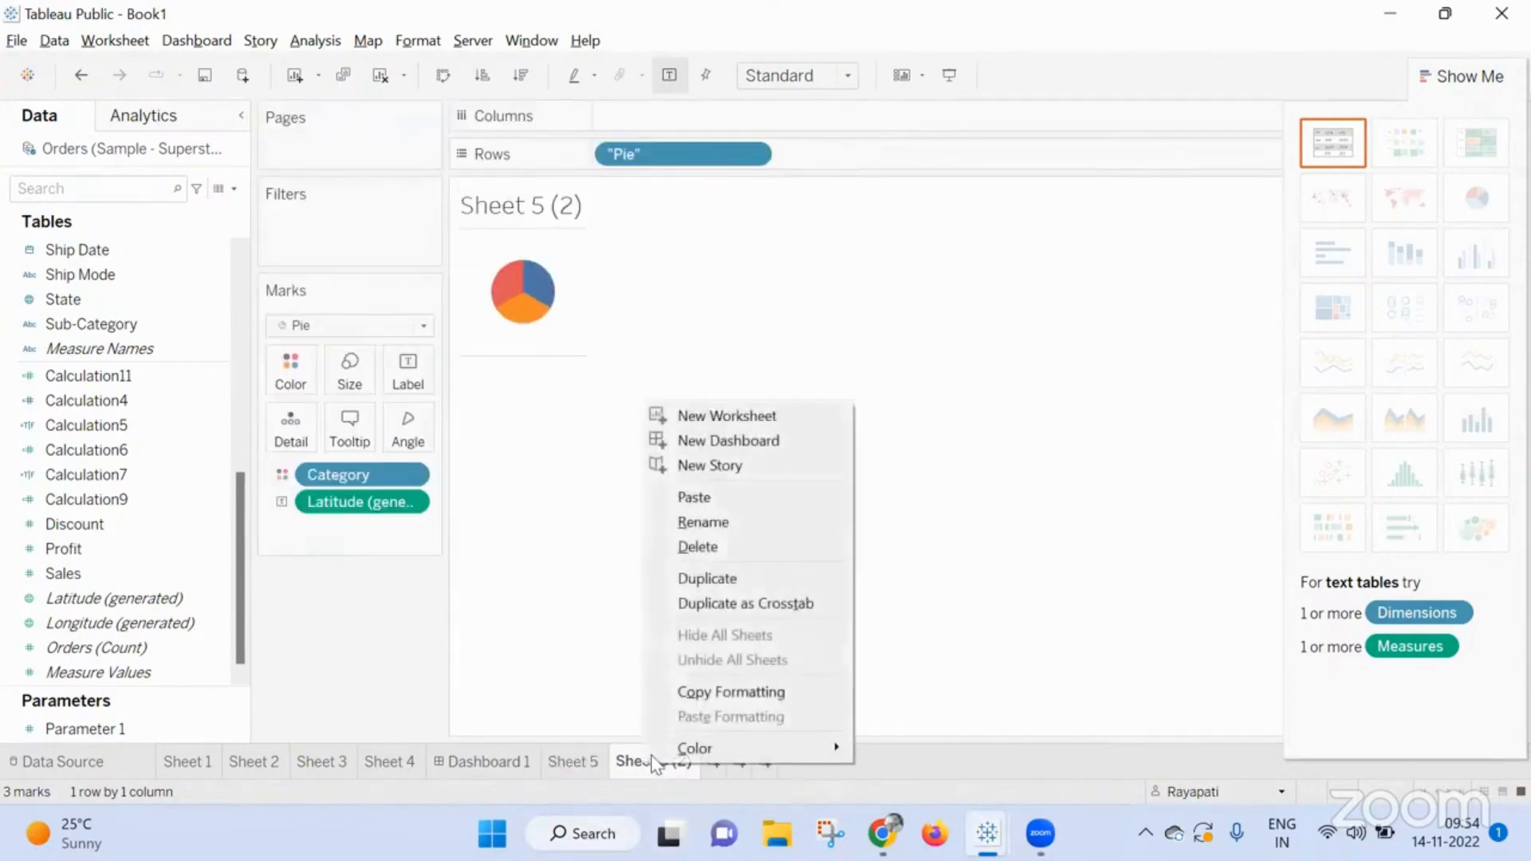
left_click(747, 579)
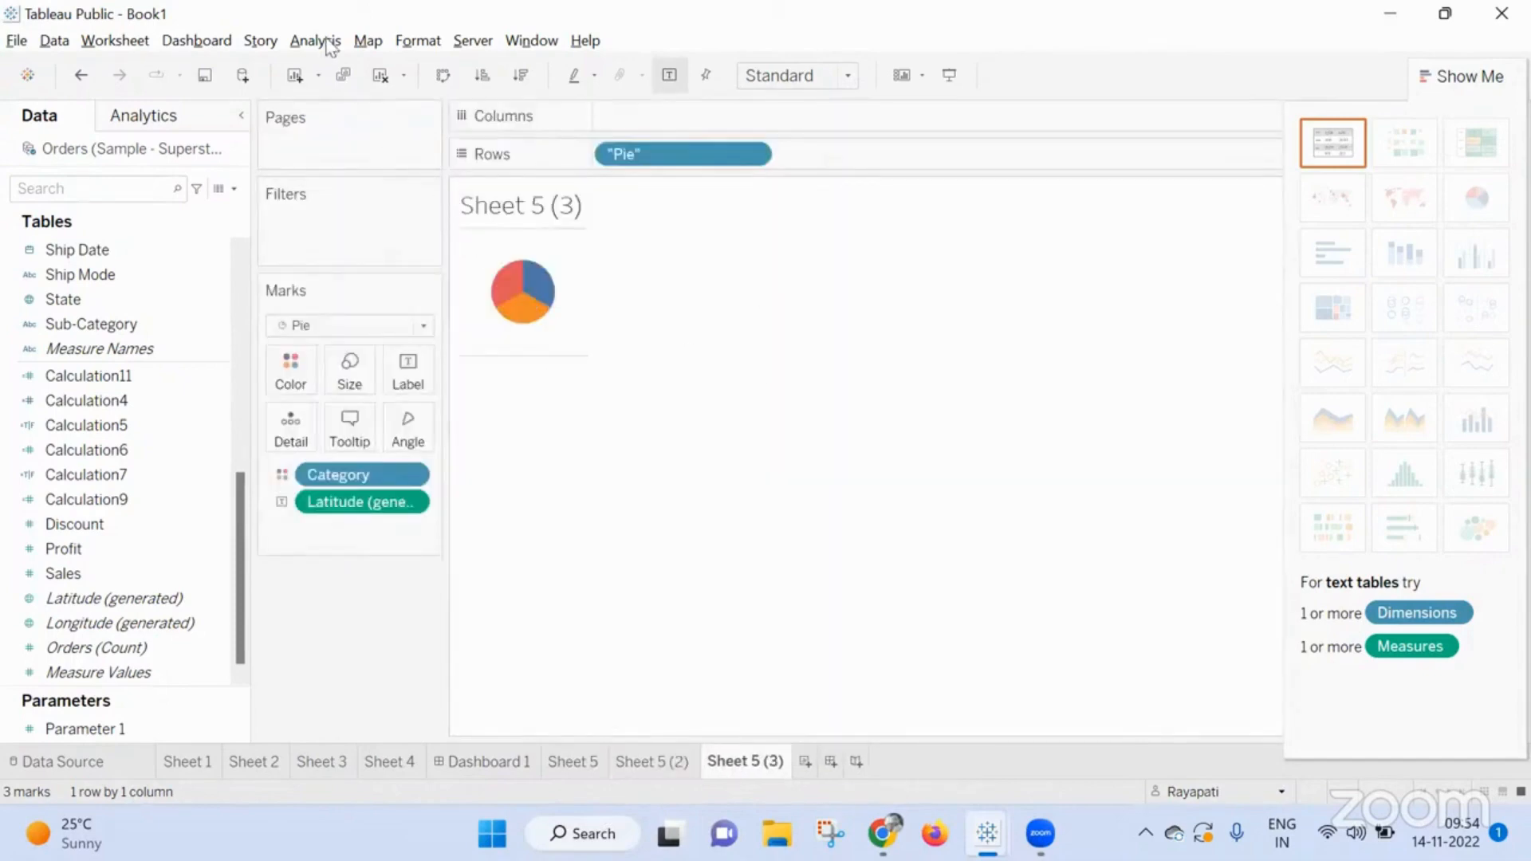
Create a calculated field with the formula [Parameter 1] = 1
left_click(315, 40)
left_click(428, 492)
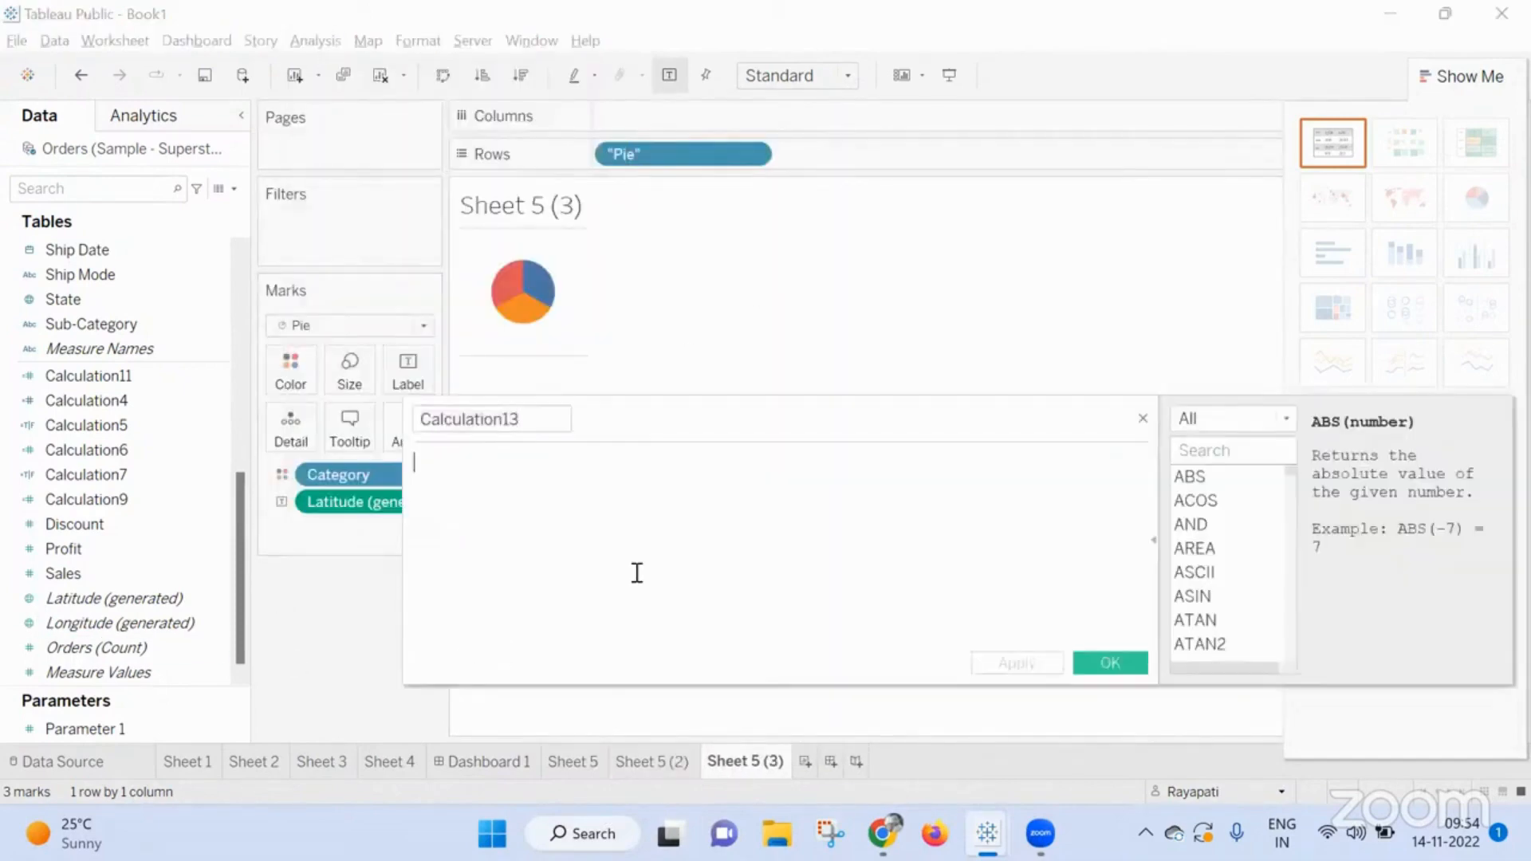
type("Para")
key("Return")
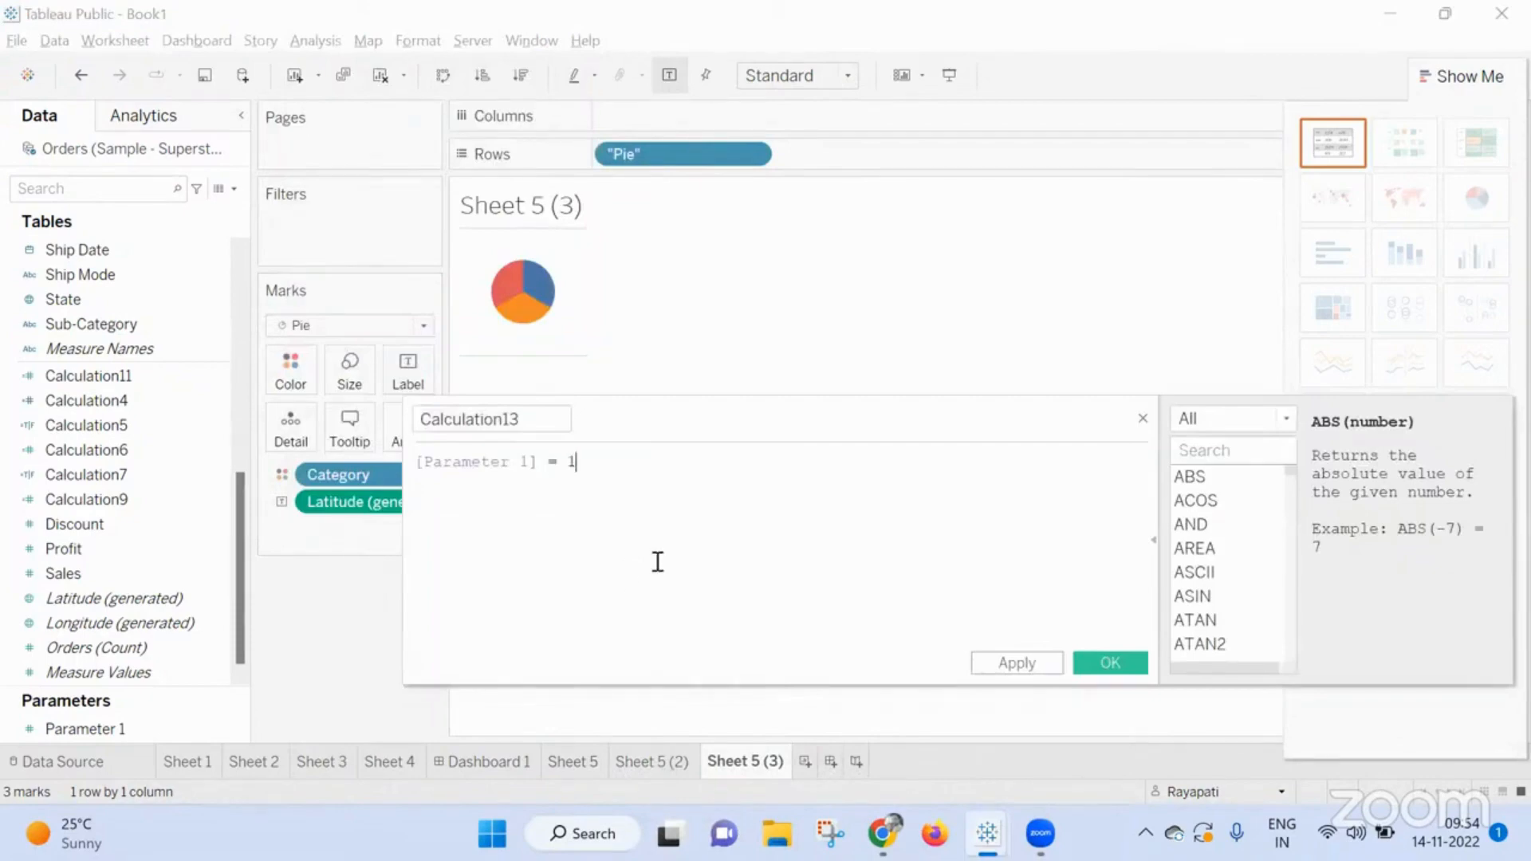
left_click(1014, 663)
left_click(1109, 664)
Filter Sheet 5 (3) by Calculation13, keeping only the True value
left_click_drag(175, 249, 370, 212)
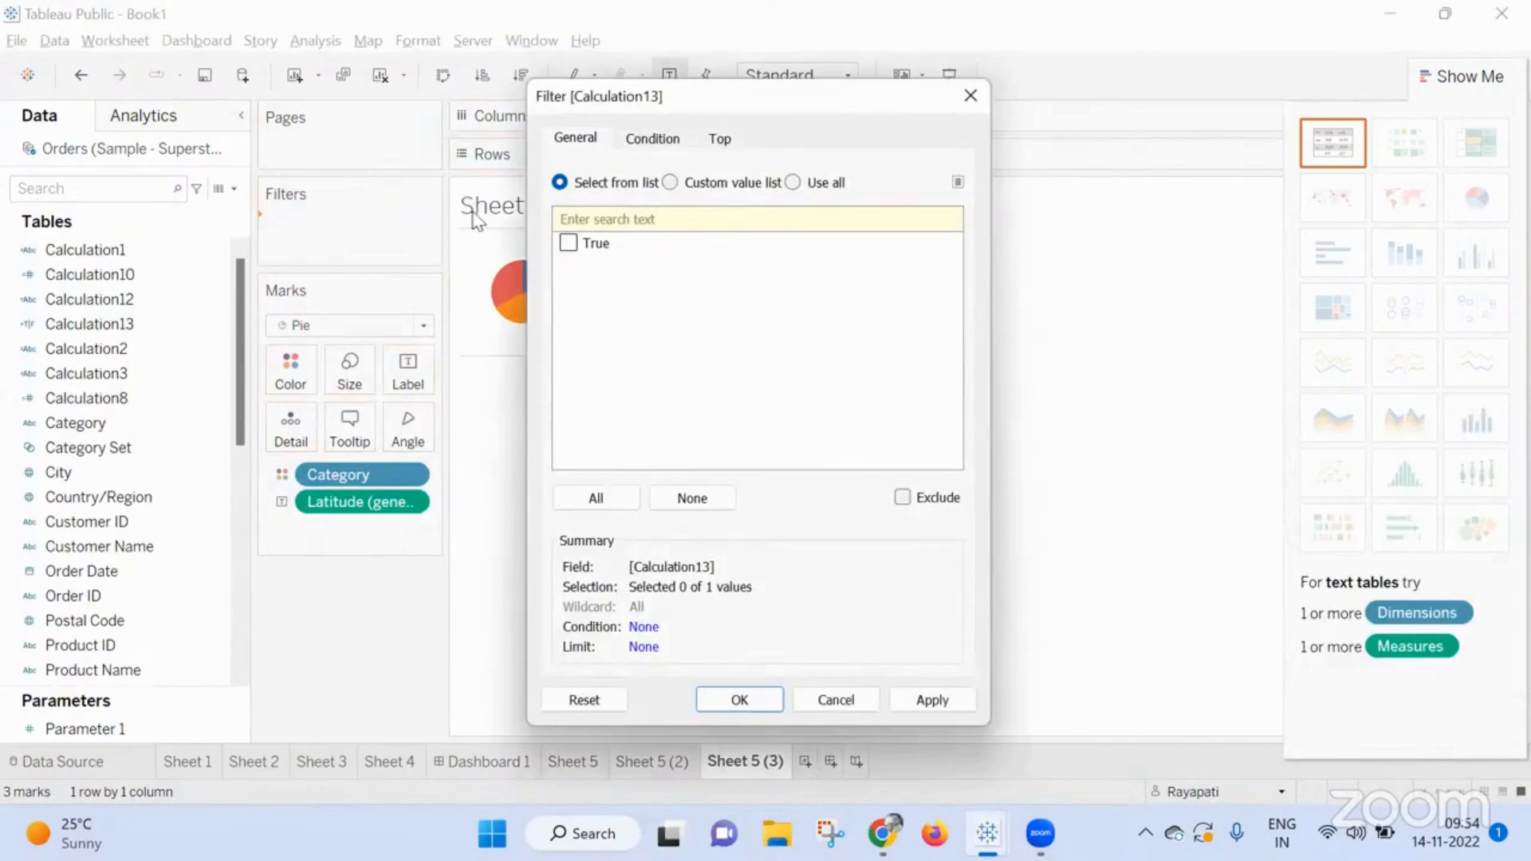
left_click(569, 242)
left_click(931, 700)
left_click(740, 700)
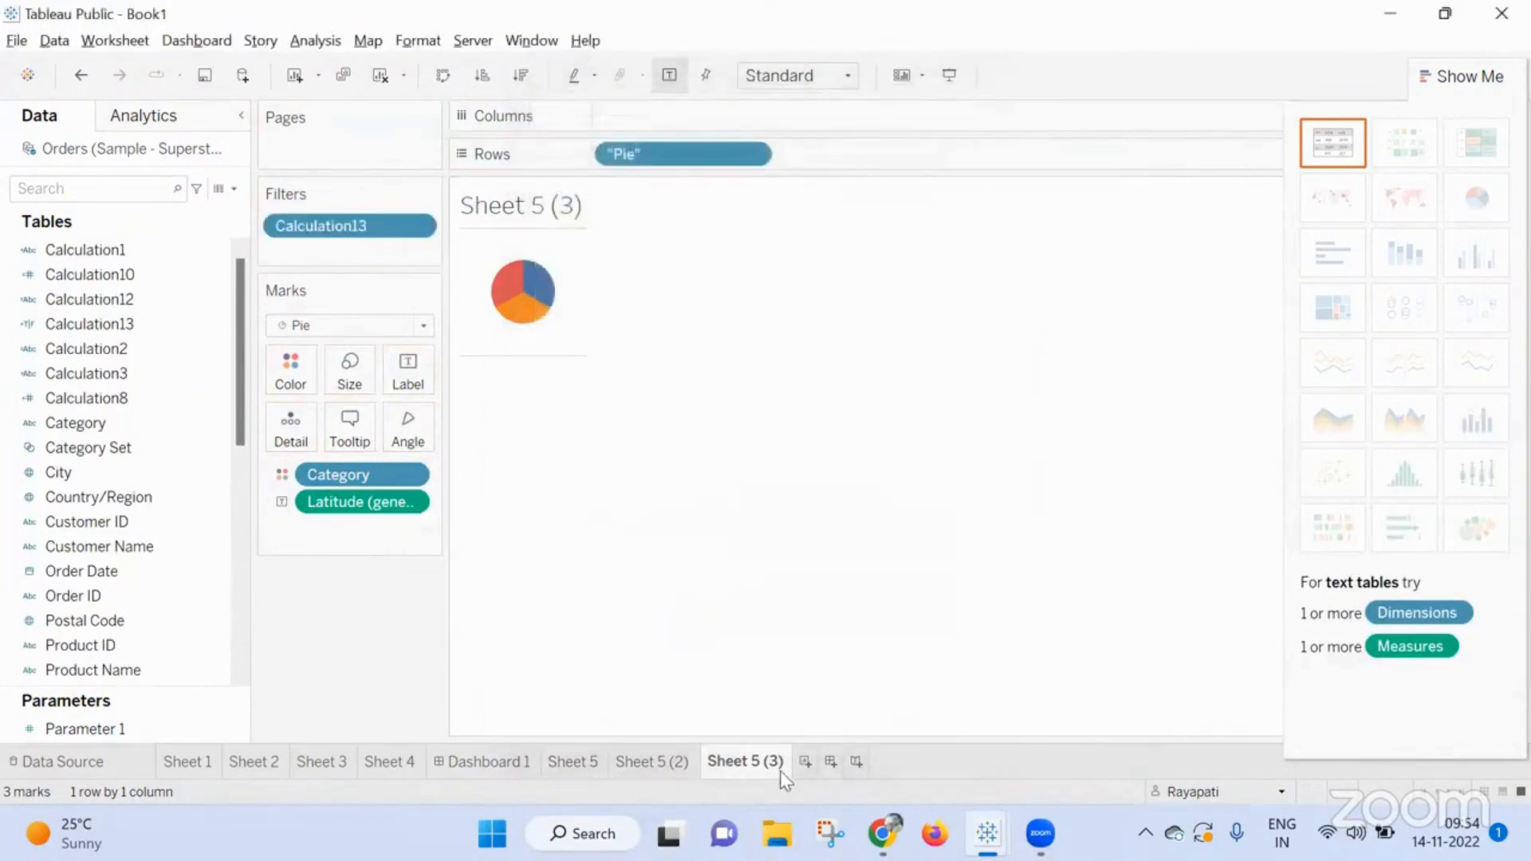
On Sheet 5 (2), create a calculated field with the formula [Parameter 1] = 2
left_click(669, 762)
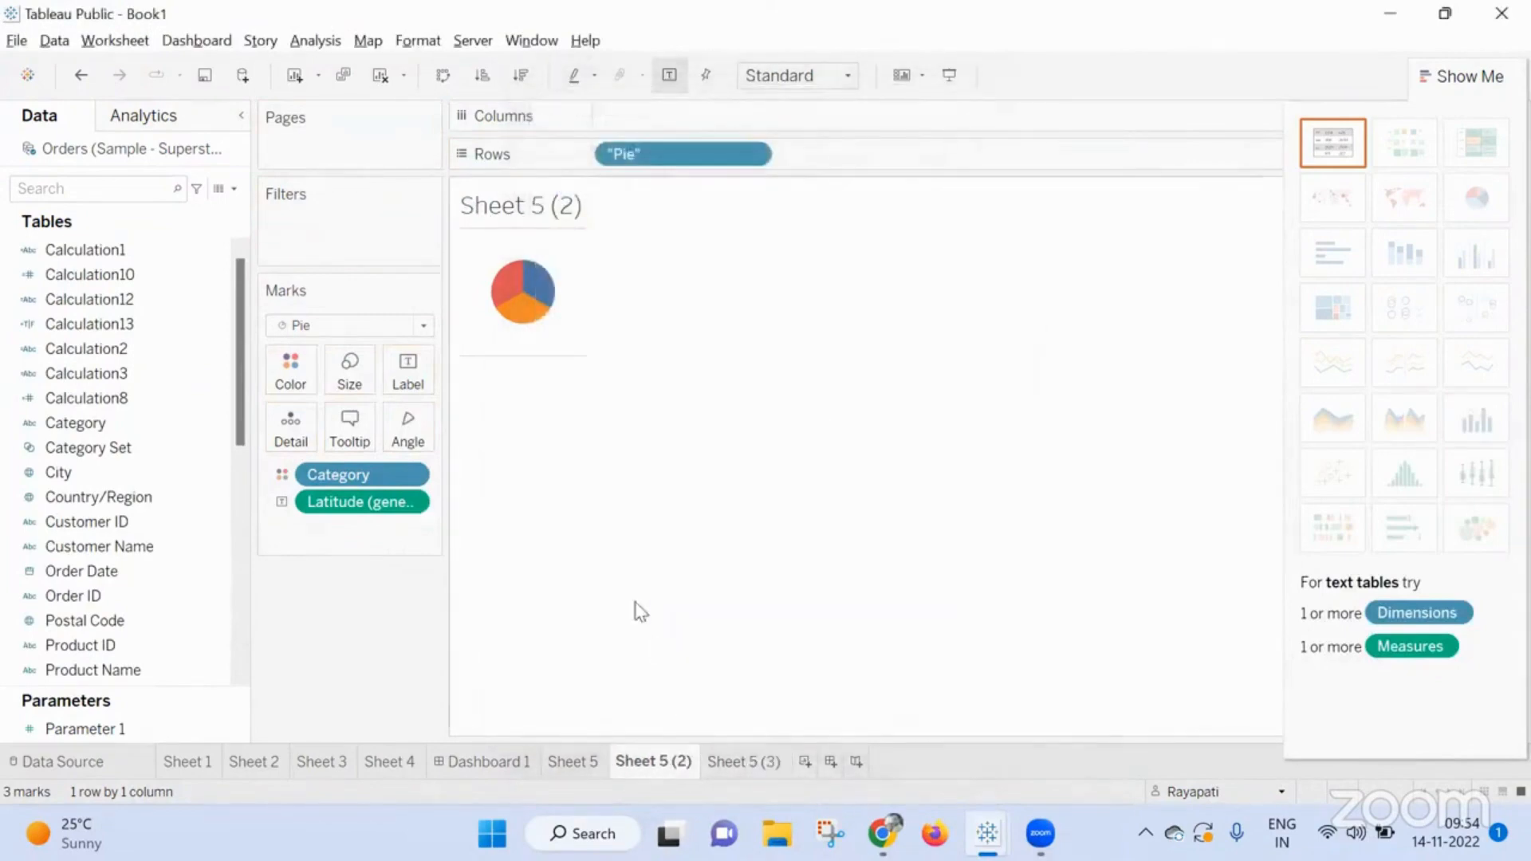
left_click(331, 40)
key("Return")
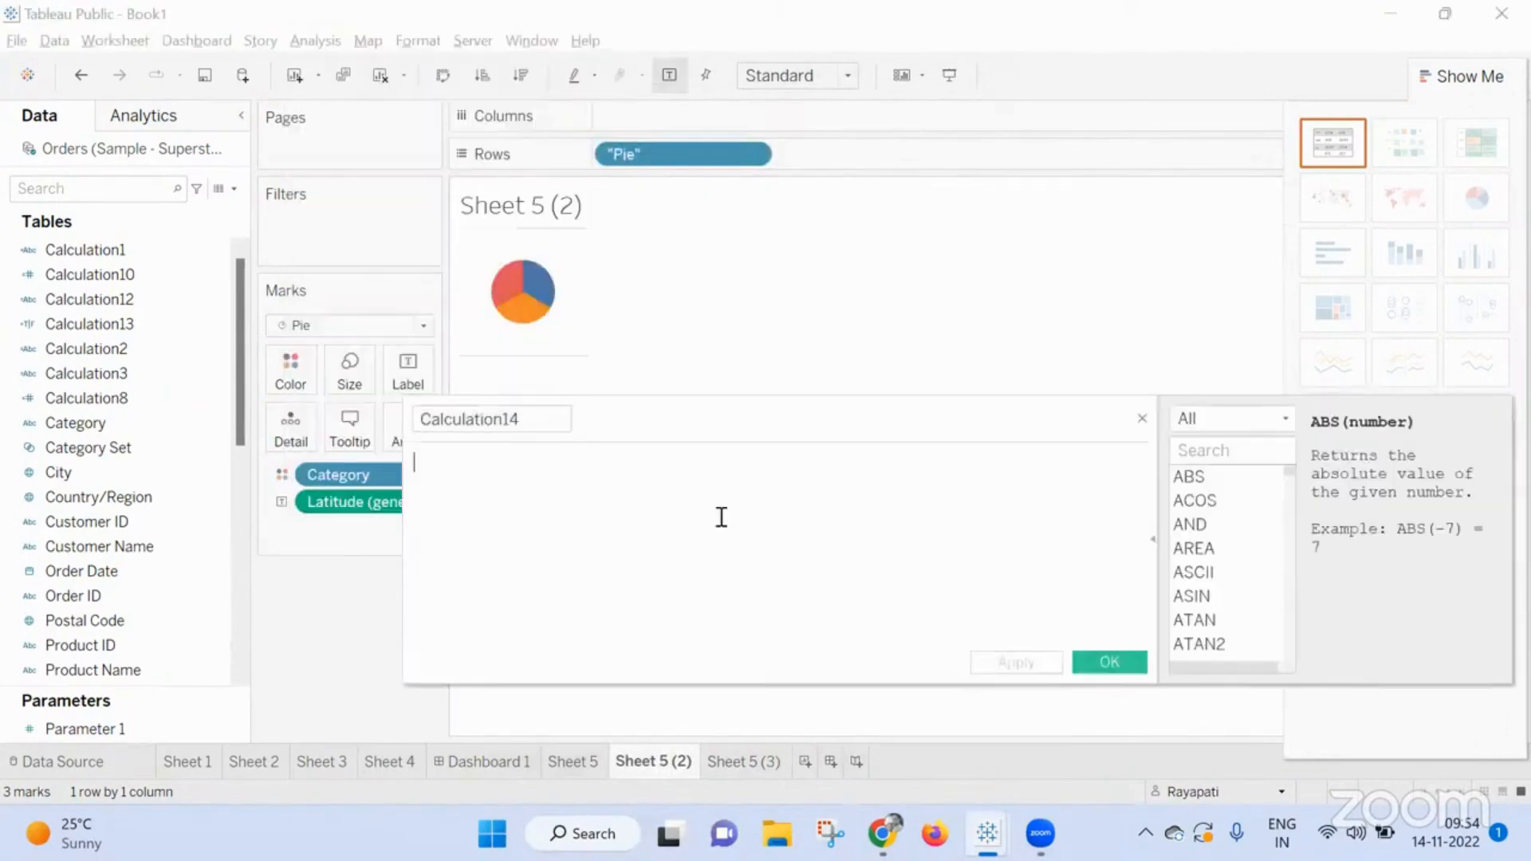
type("Para")
key("Return")
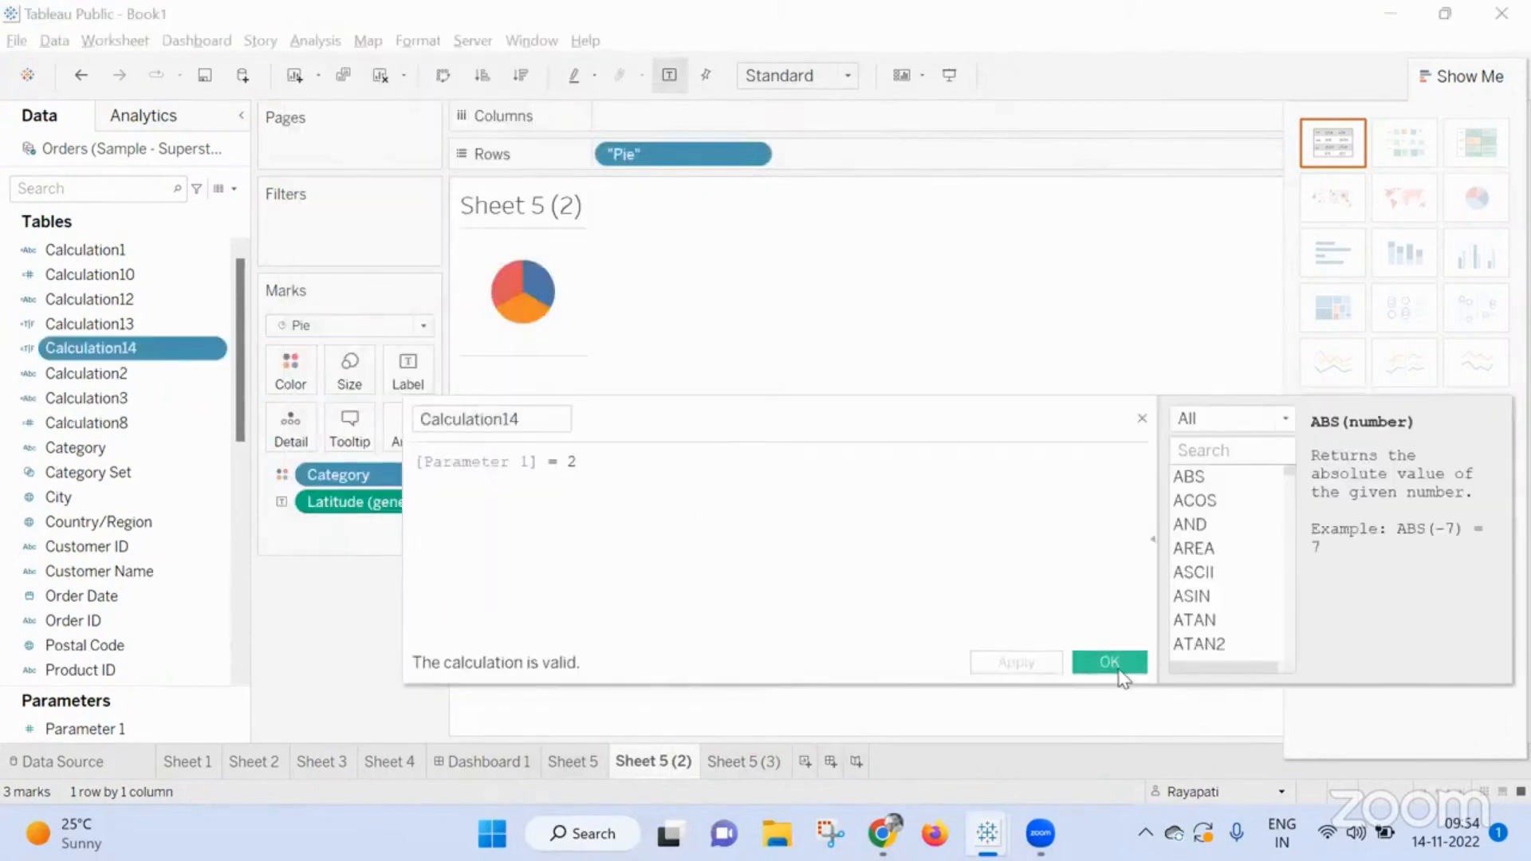
left_click(1109, 662)
Filter Sheet 5 (2) by Calculation14, excluding the False value
left_click_drag(85, 349, 355, 243)
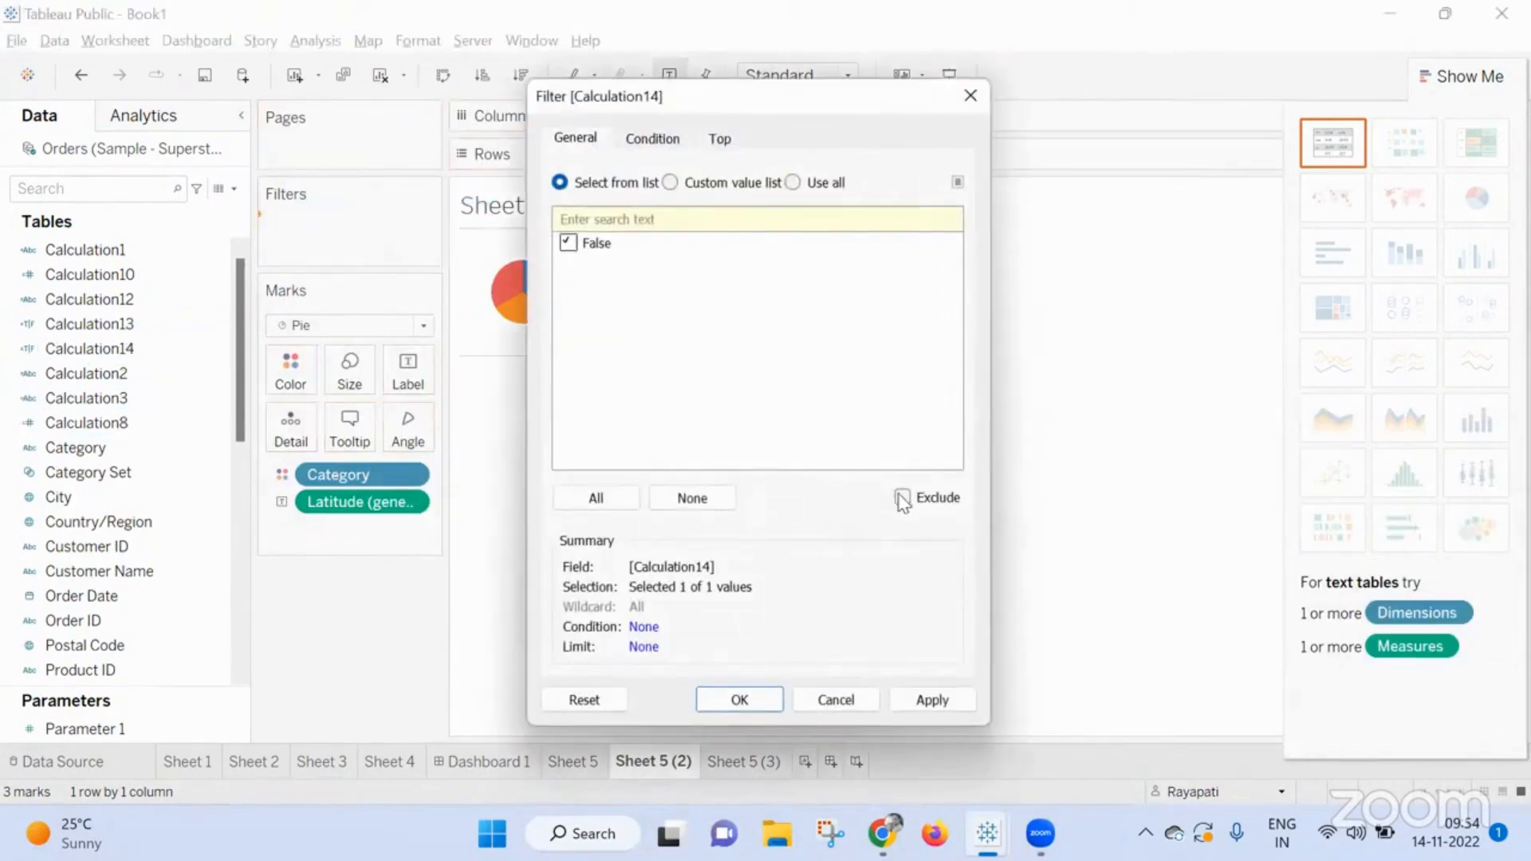
left_click(904, 498)
left_click(962, 705)
left_click(748, 705)
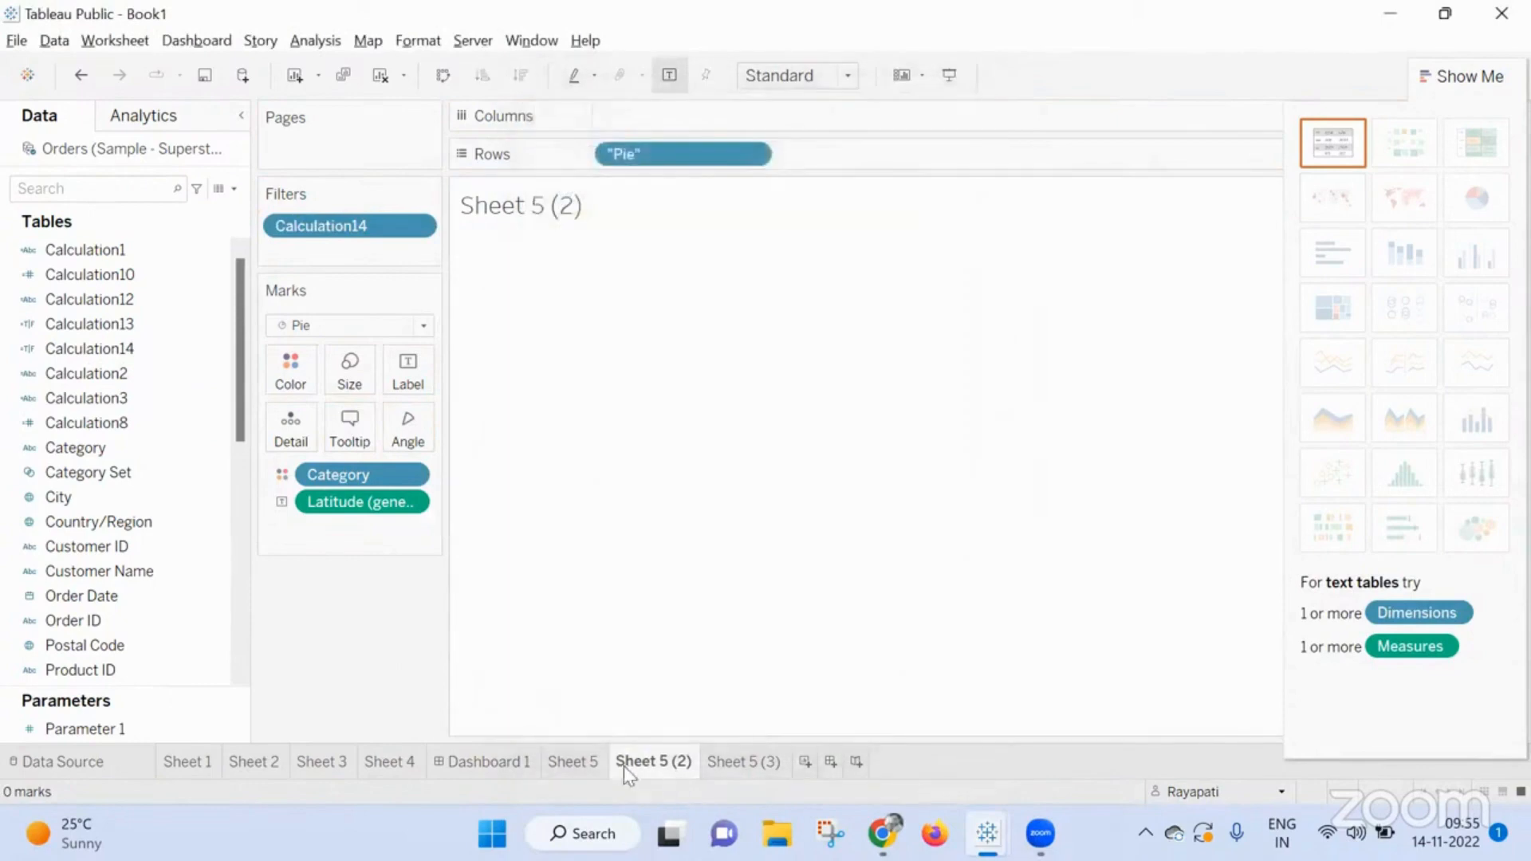
On Dashboard 1, add a vertical container and place Sheet 5 (2) with Sheet 5 (3) below it
left_click(479, 765)
mouse_move(102, 414)
scroll(102, 421, "down", 2)
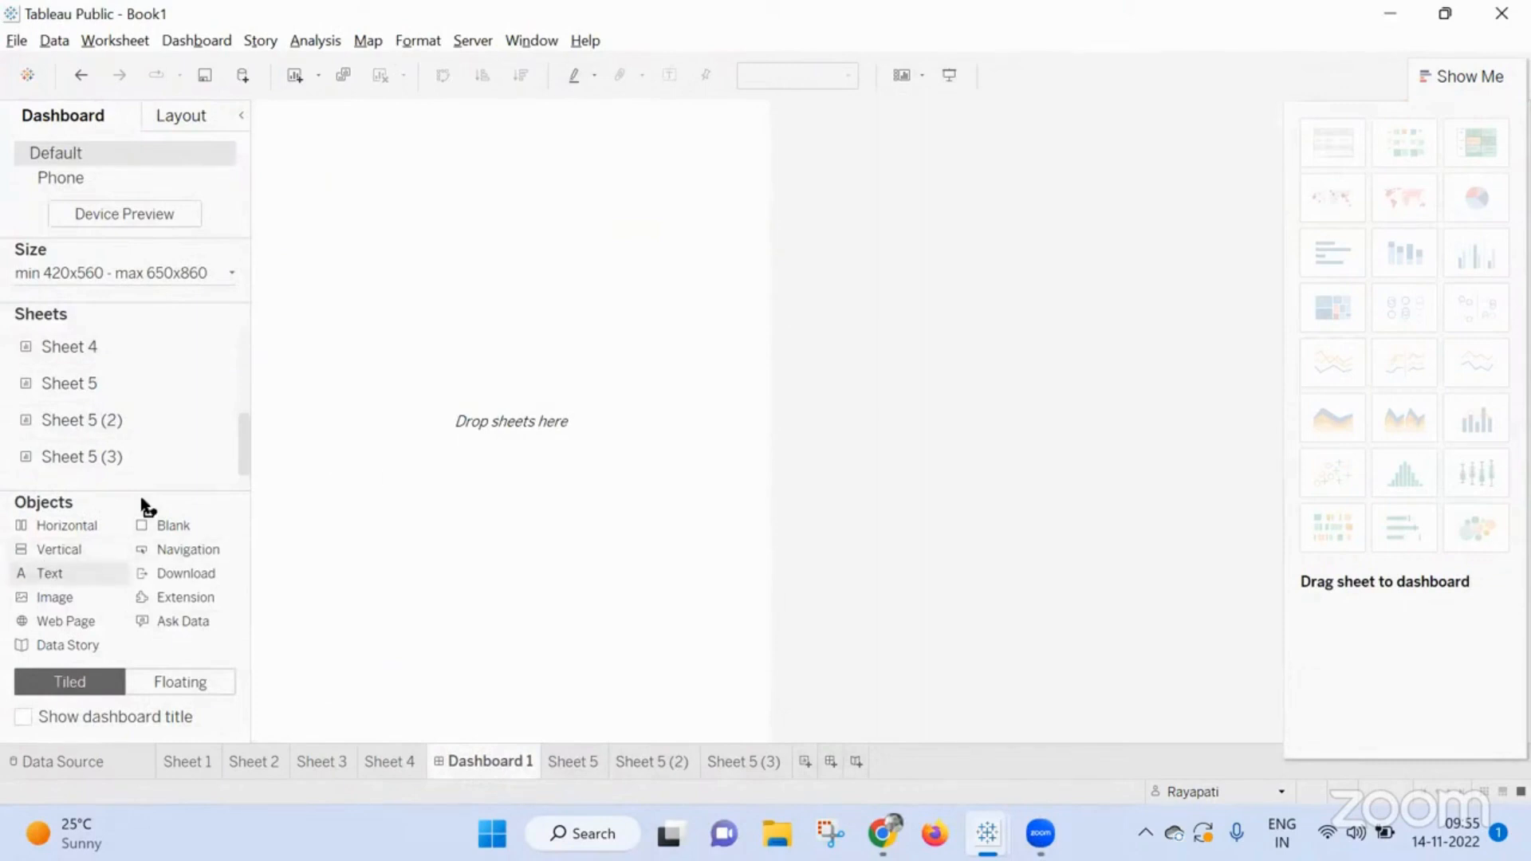
left_click_drag(58, 552, 513, 263)
mouse_move(86, 461)
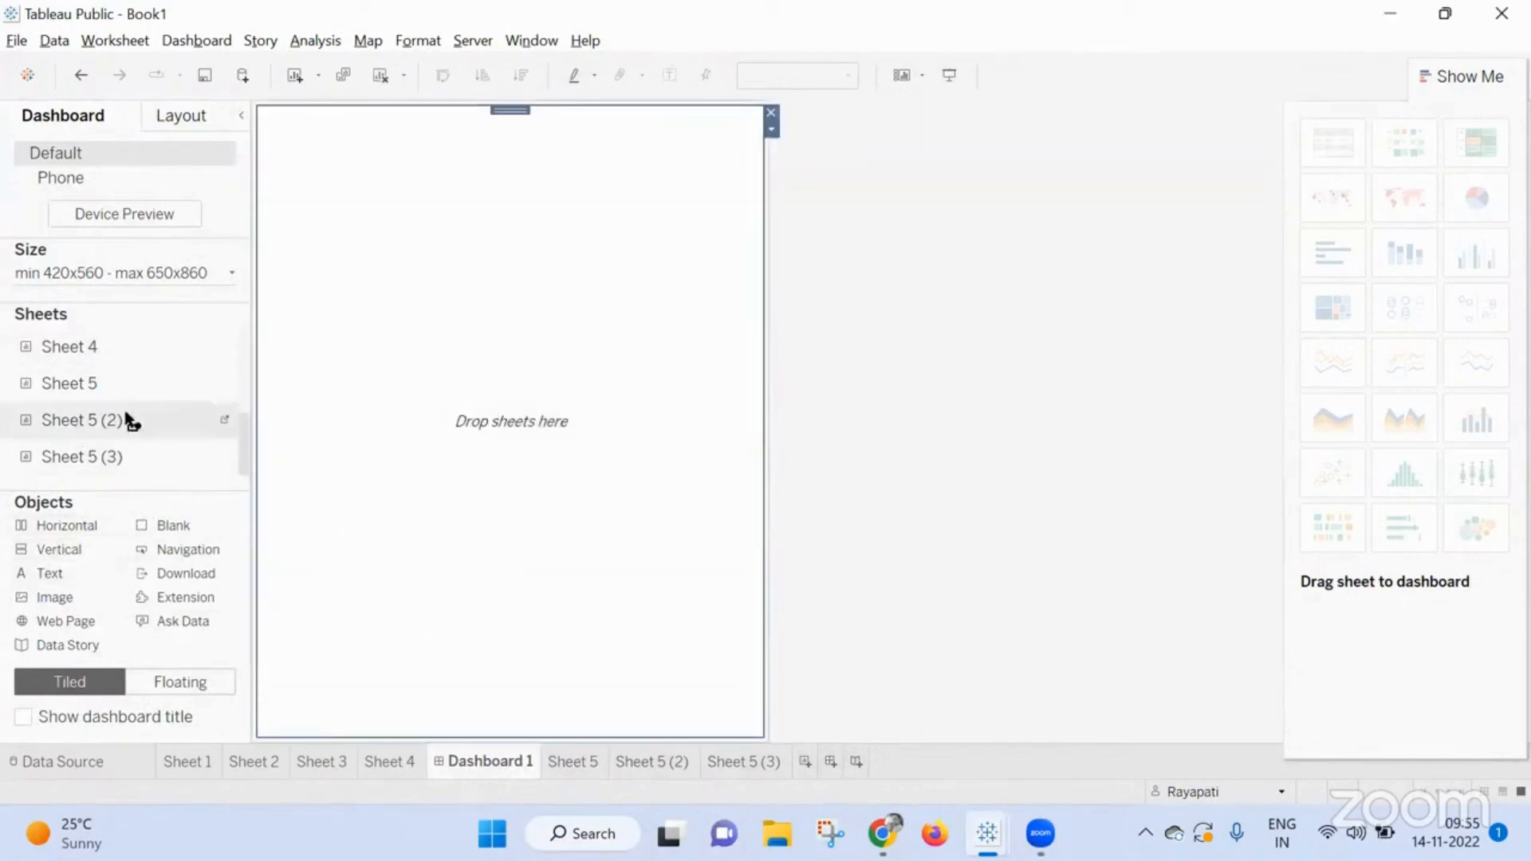
left_click_drag(127, 420, 561, 222)
left_click_drag(71, 460, 470, 371)
Hide the titles of Sheet 5 (2) and Sheet 5 (3) on the dashboard and close the chart suggestions
left_click(308, 146)
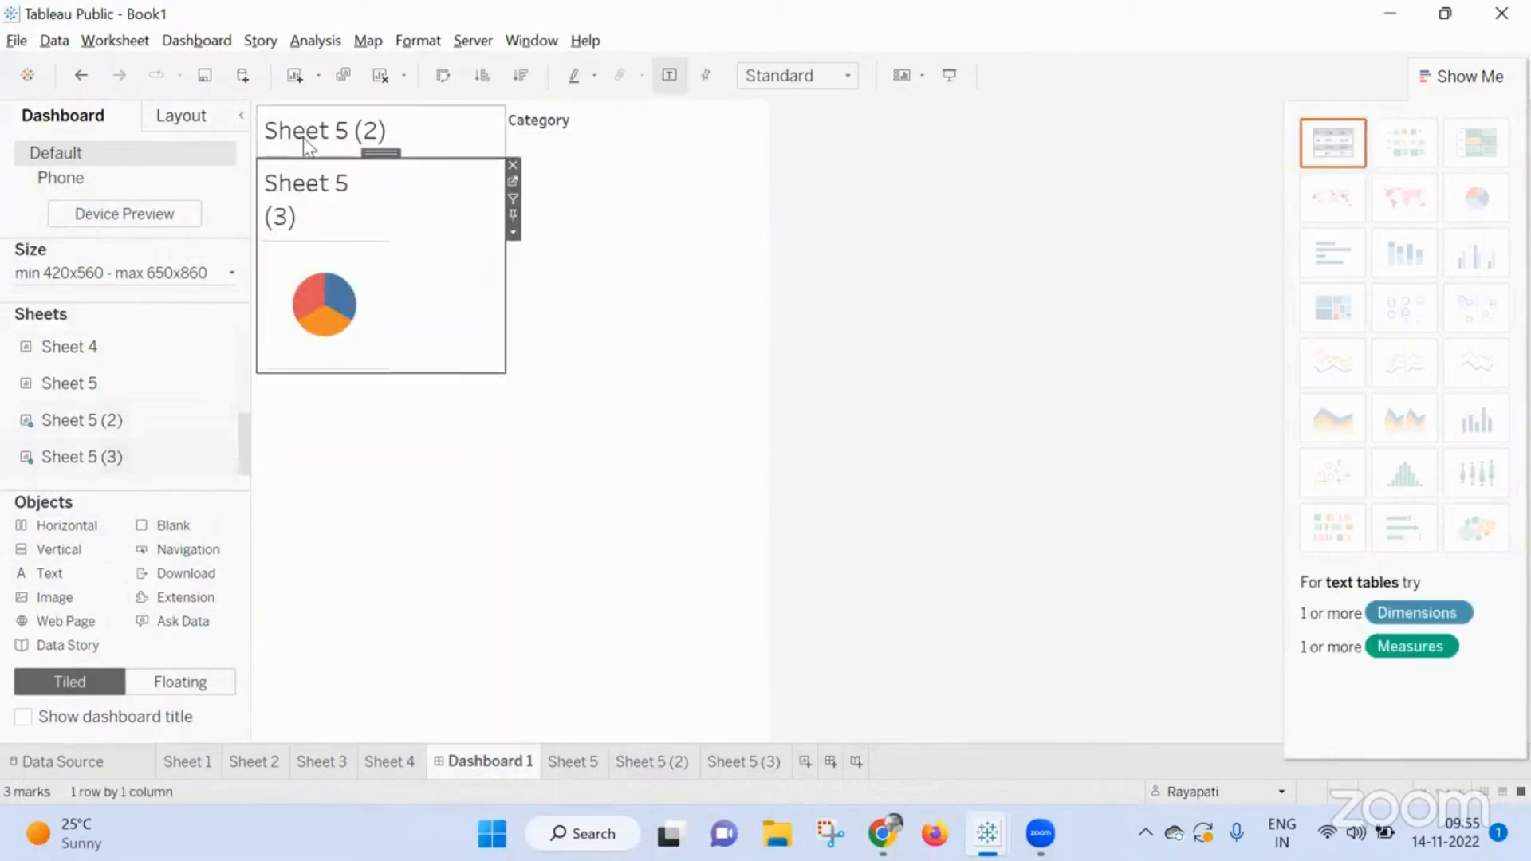
right_click(309, 145)
left_click(382, 203)
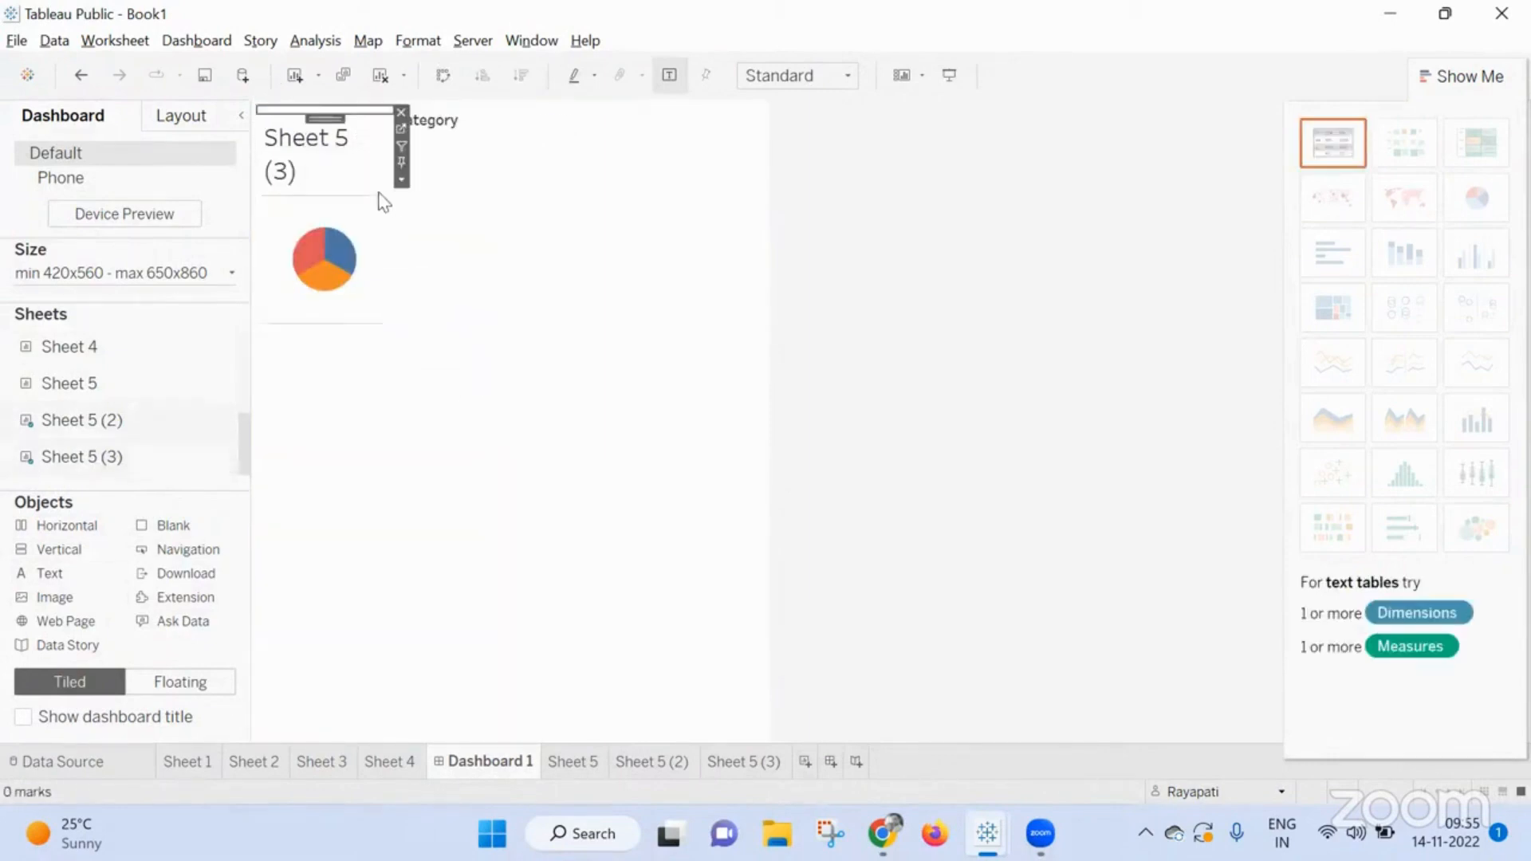
right_click(329, 149)
left_click(375, 213)
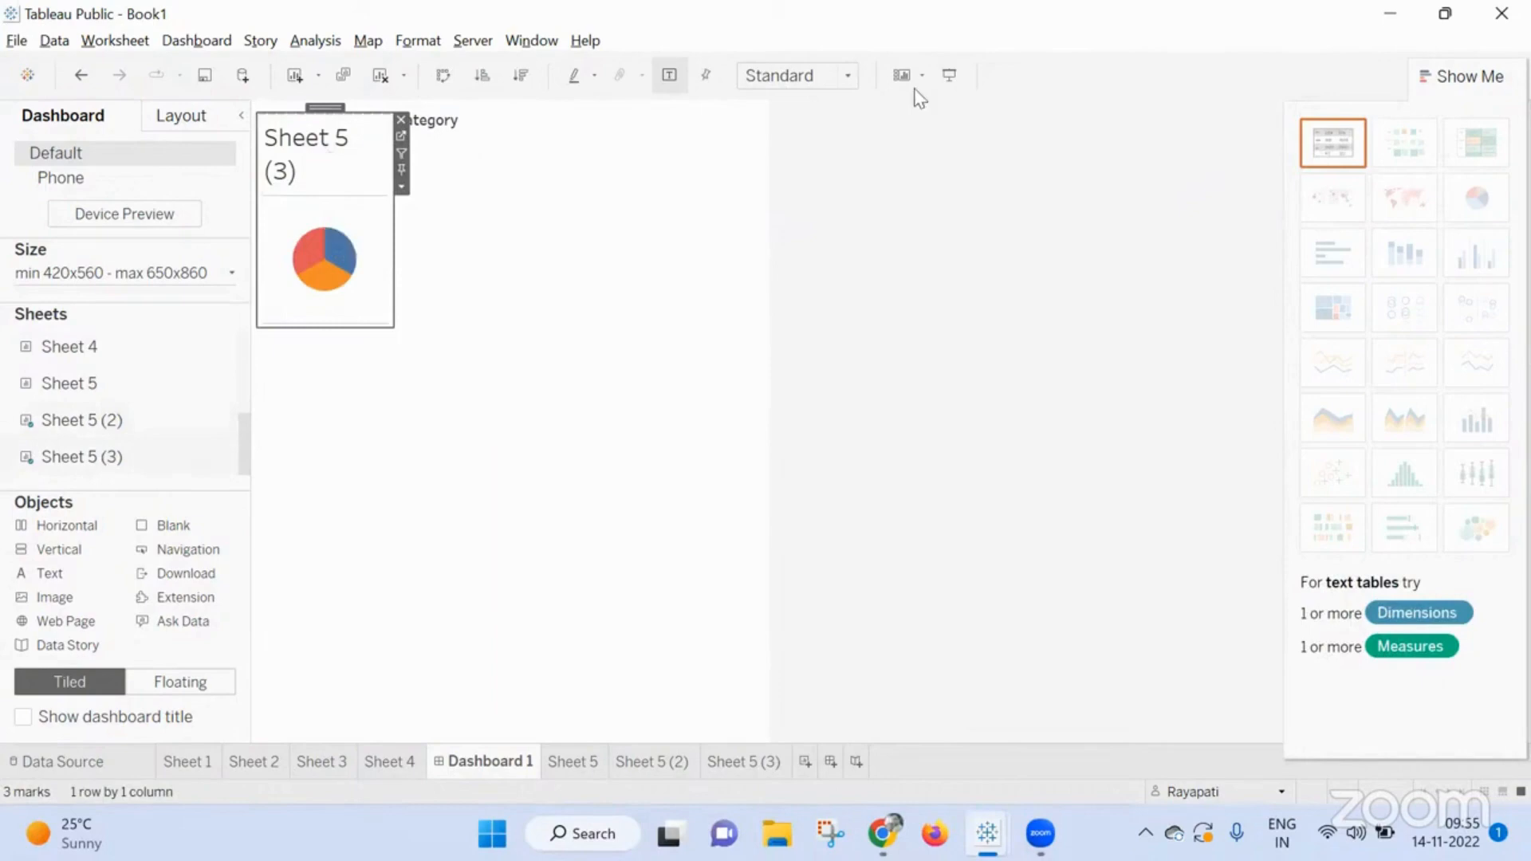
left_click(1467, 76)
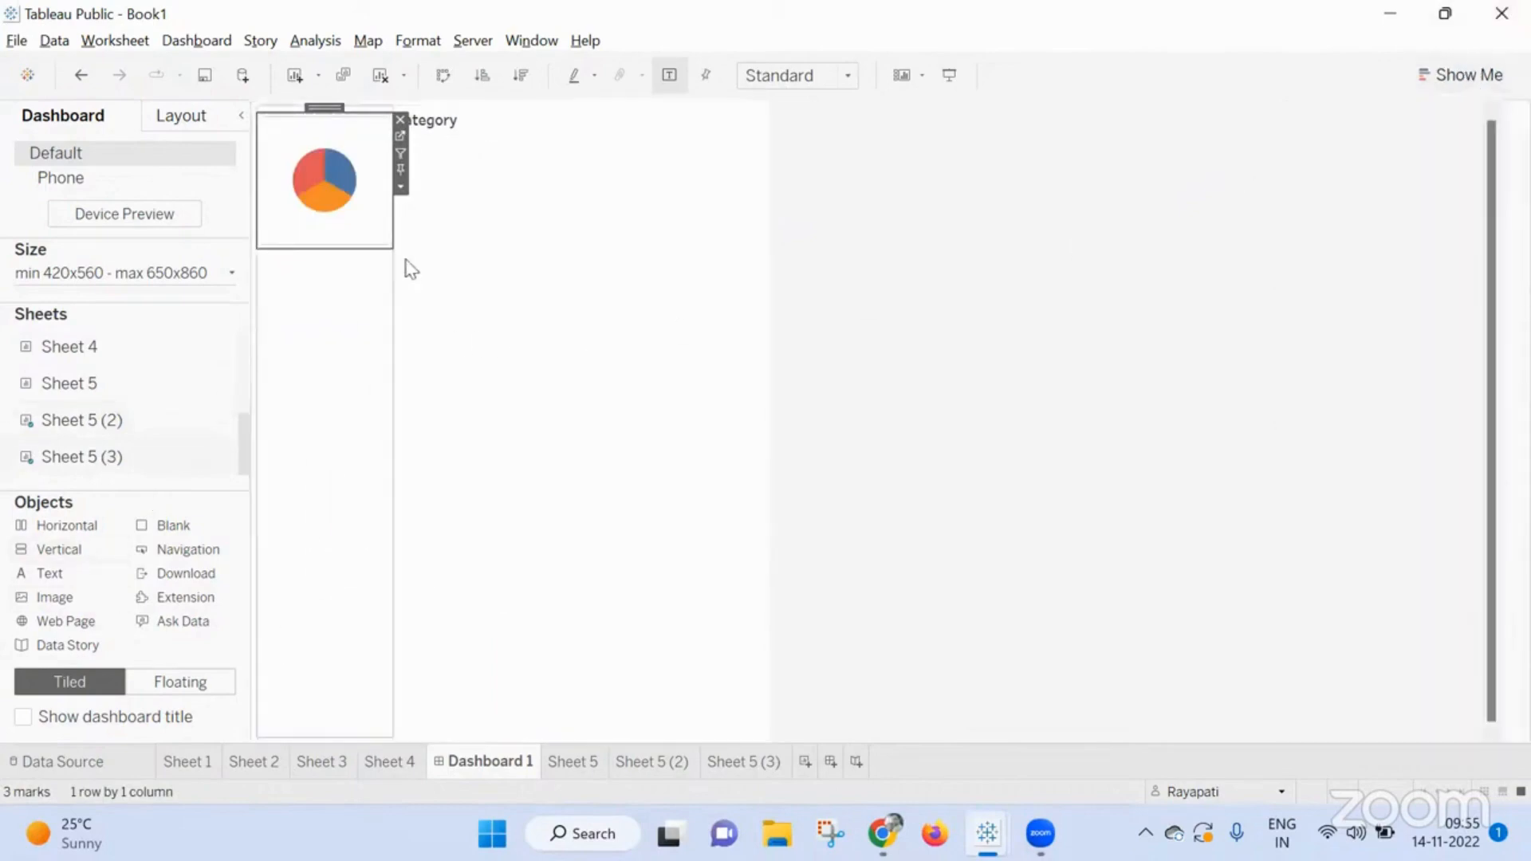
Show the Parameter 1 control on Dashboard 1 from the pie chart sheet's options
left_click(400, 187)
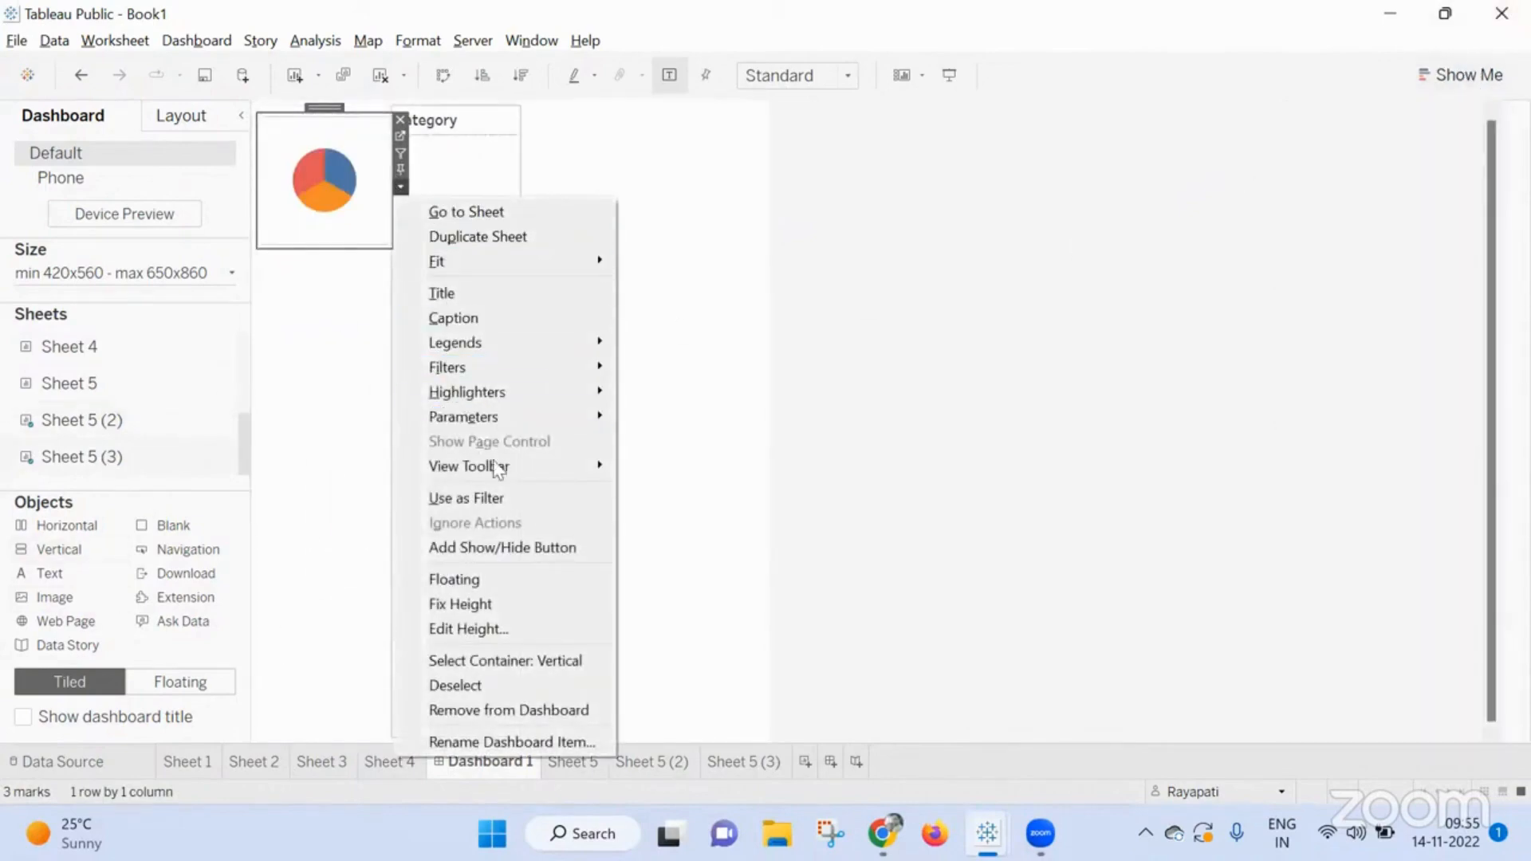
mouse_move(528, 422)
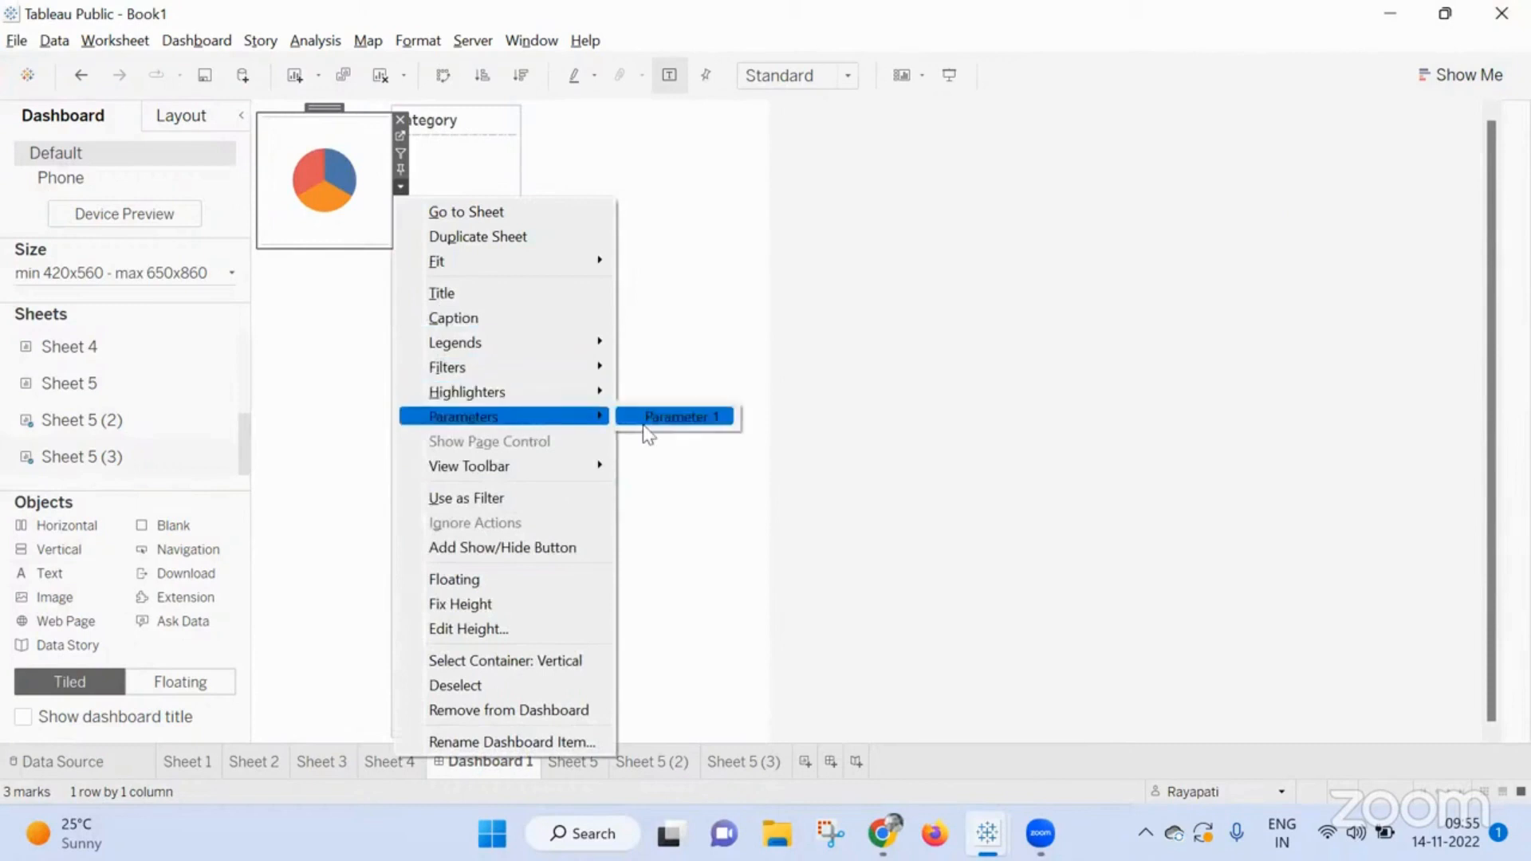
left_click(665, 414)
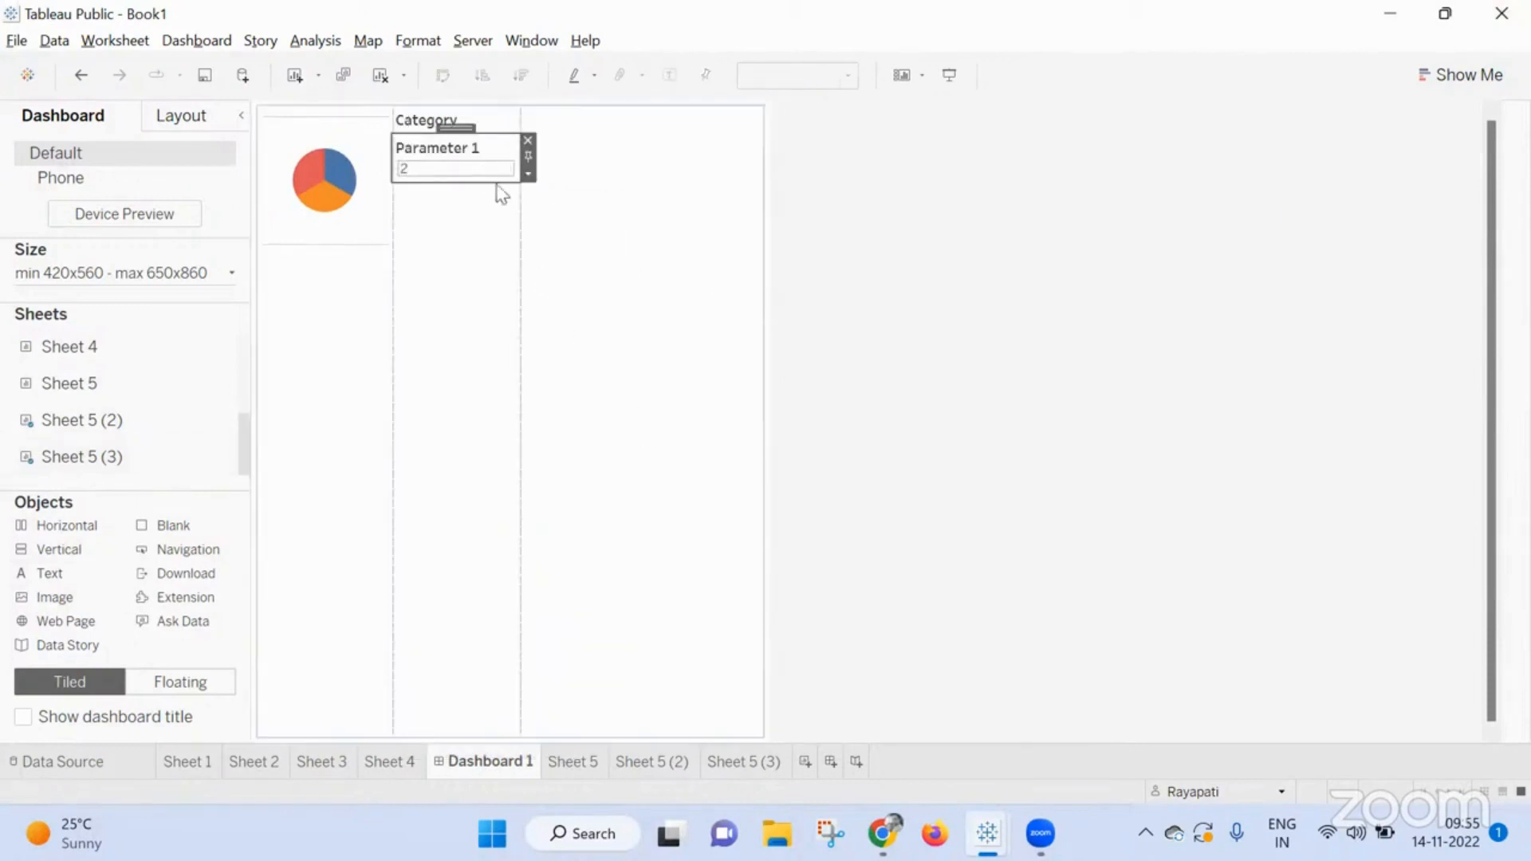
left_click(323, 136)
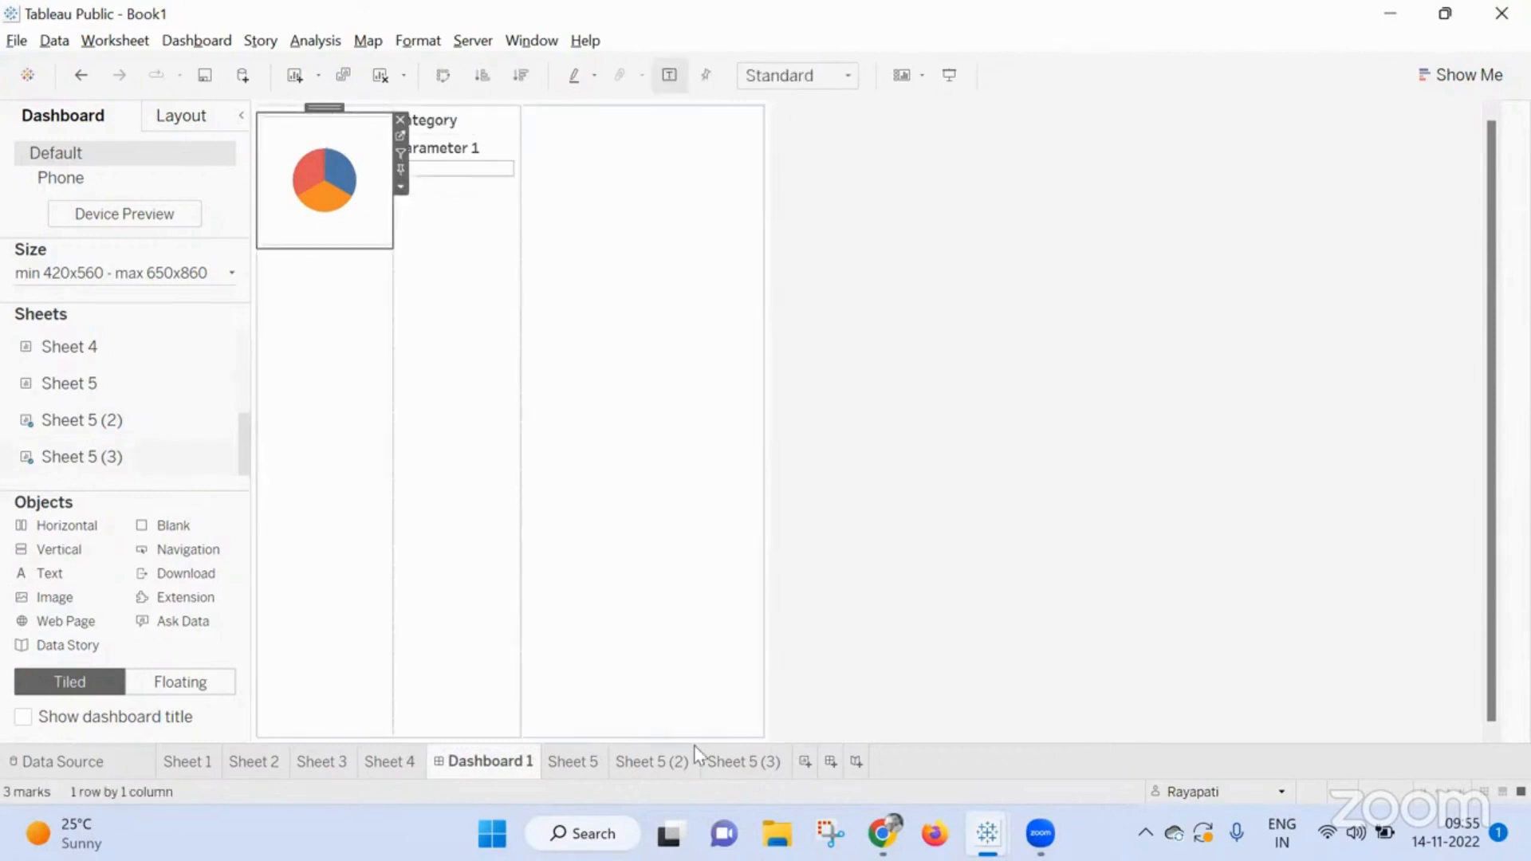
Color the pie on Sheet 5 (3) by Region instead of Category and return to the Parameter 1 control on Dashboard 1
left_click(735, 763)
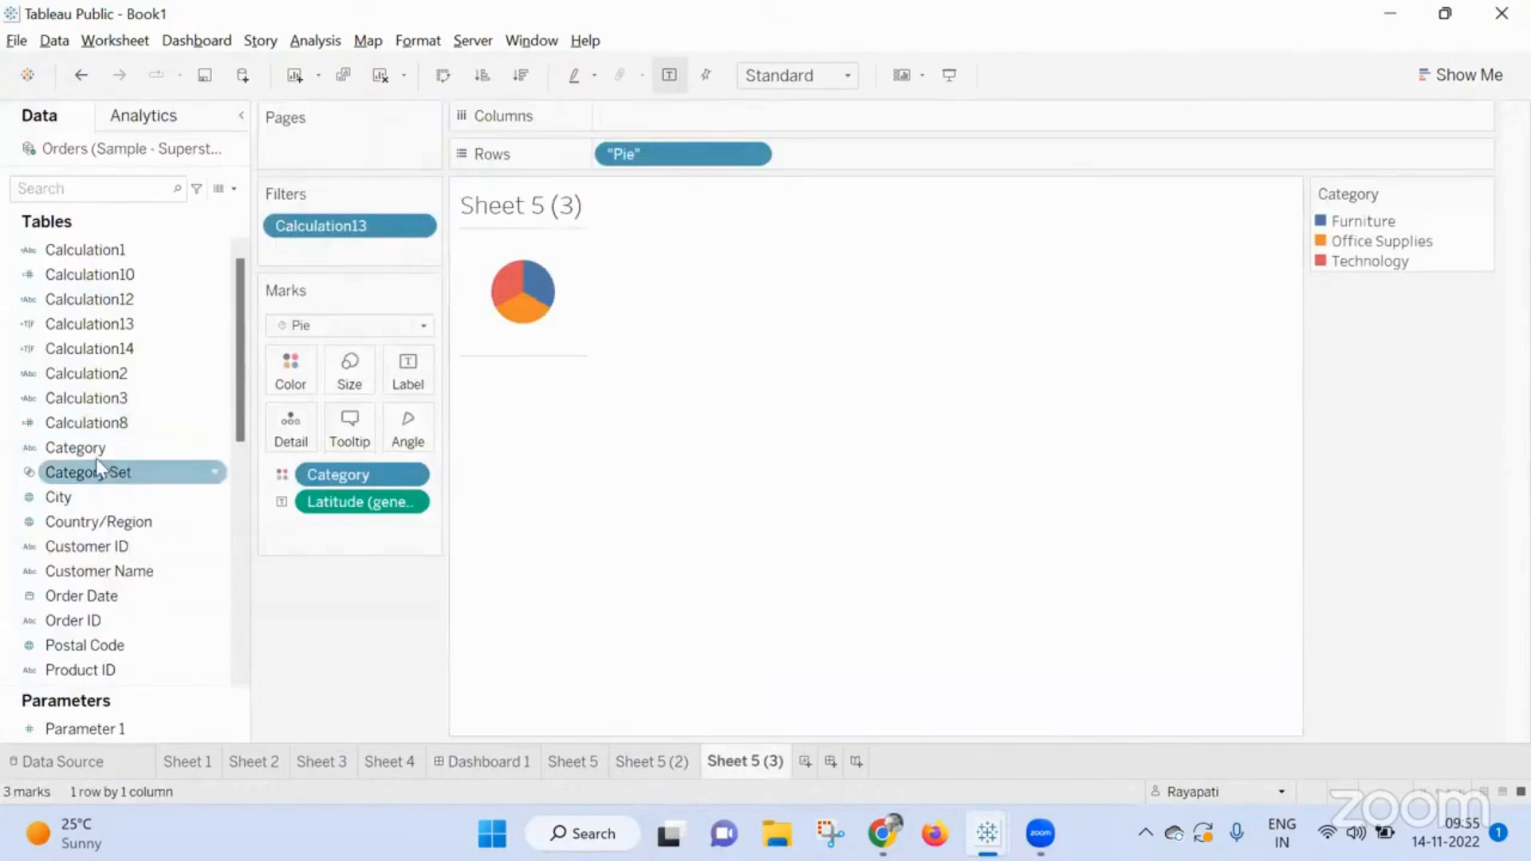
scroll(68, 619, "down", 1)
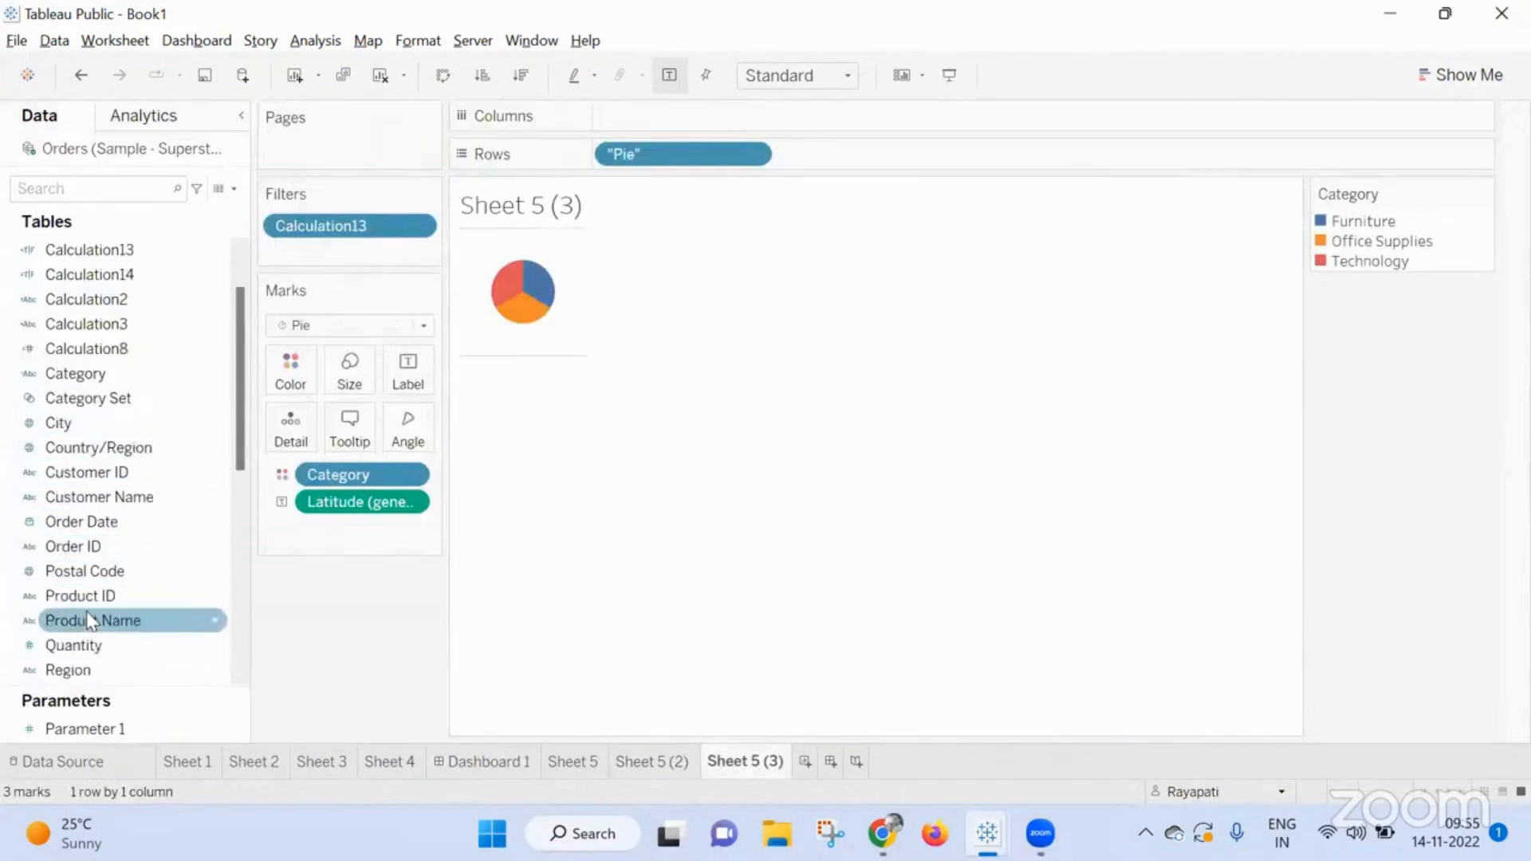
left_click_drag(77, 670, 298, 361)
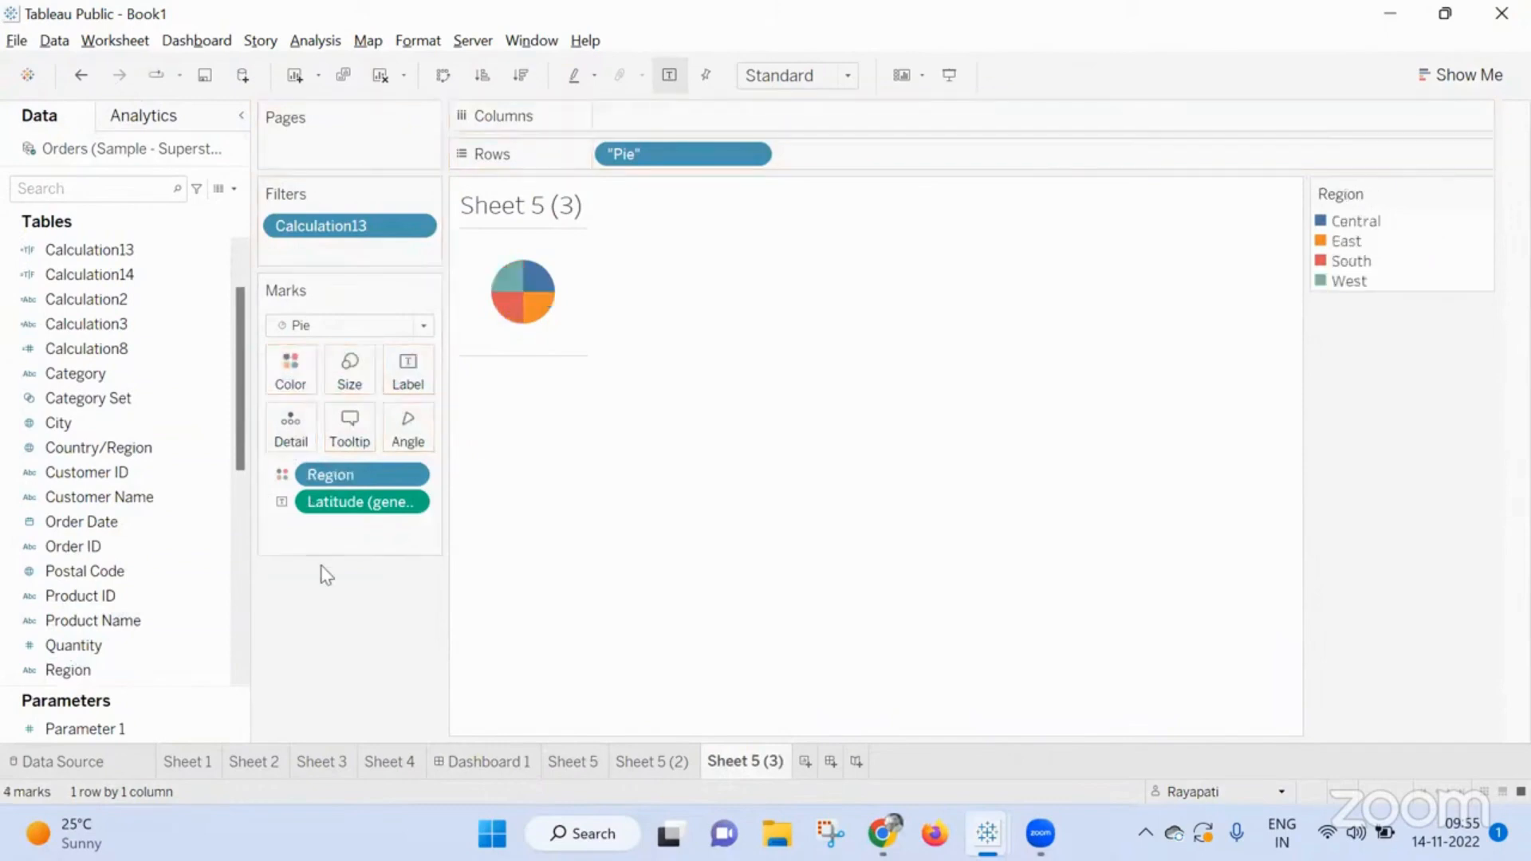
left_click(480, 762)
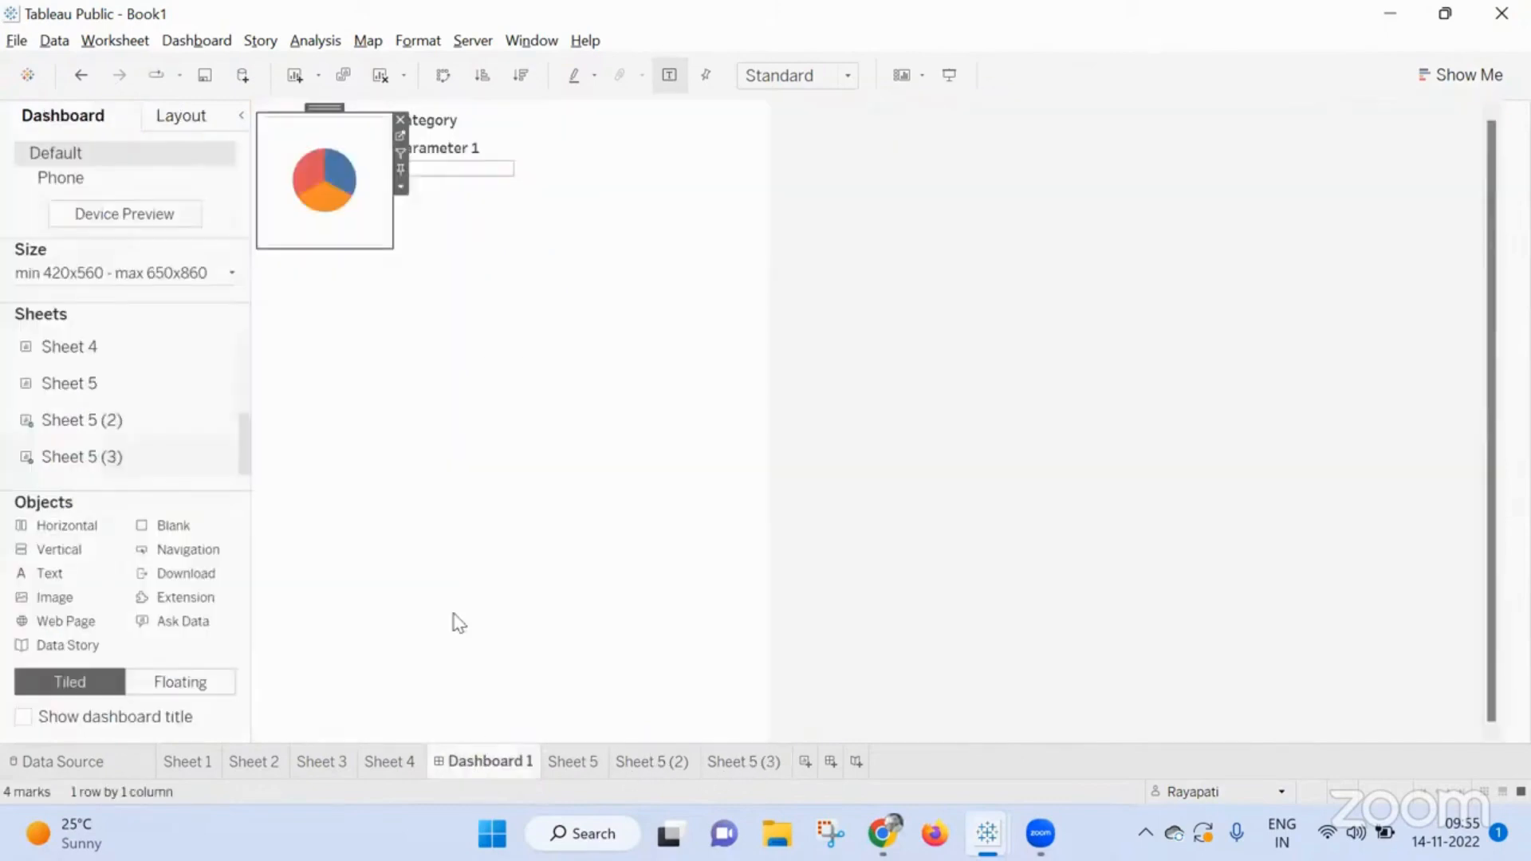
left_click(492, 165)
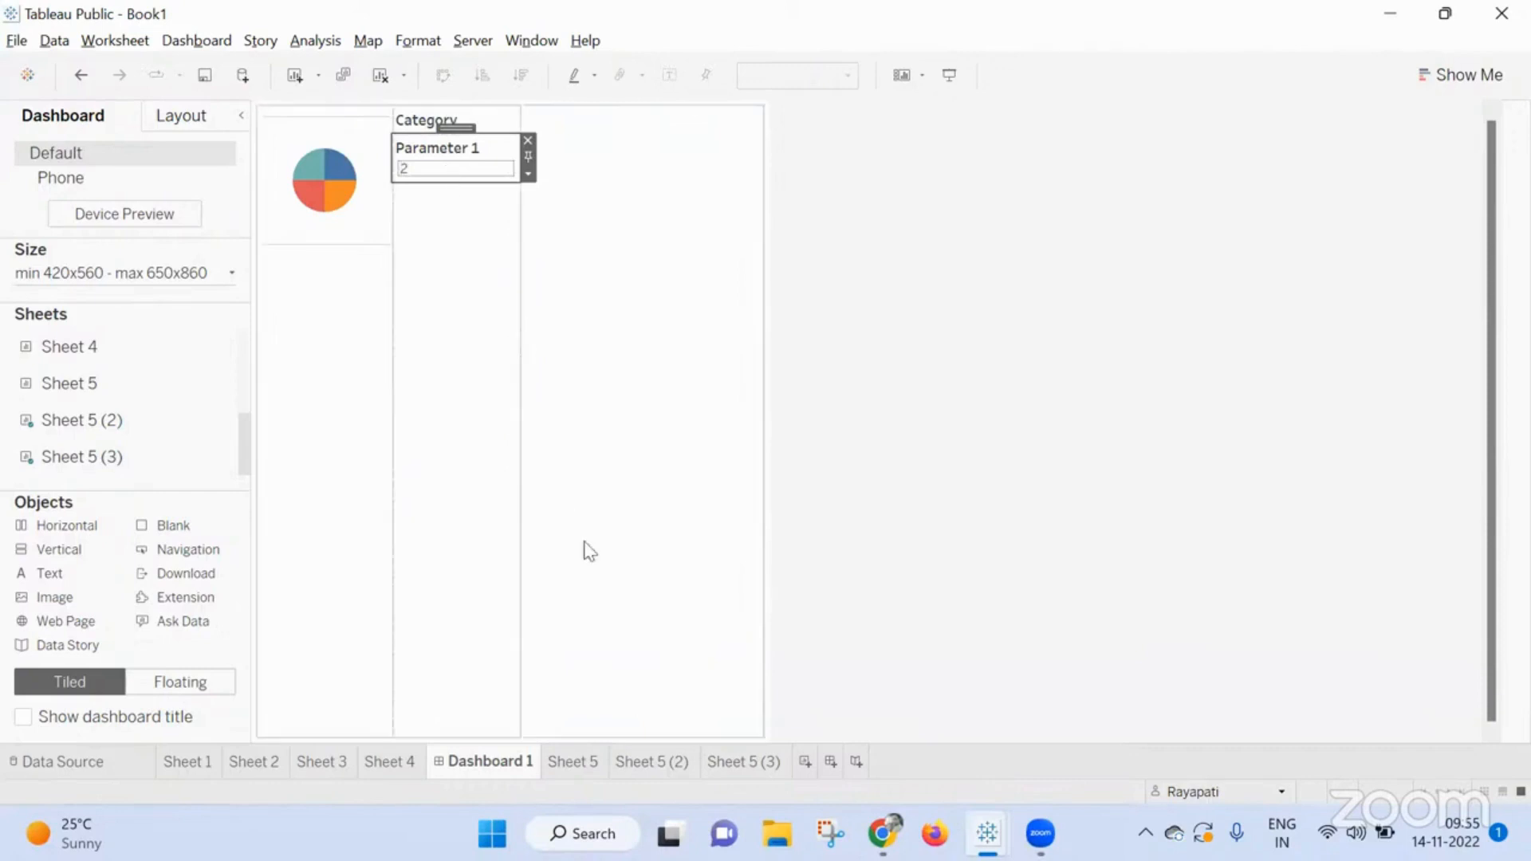
On Sheet 5 (2), change the Calculation14 filter to a custom value list containing True, without excluding it
left_click(662, 761)
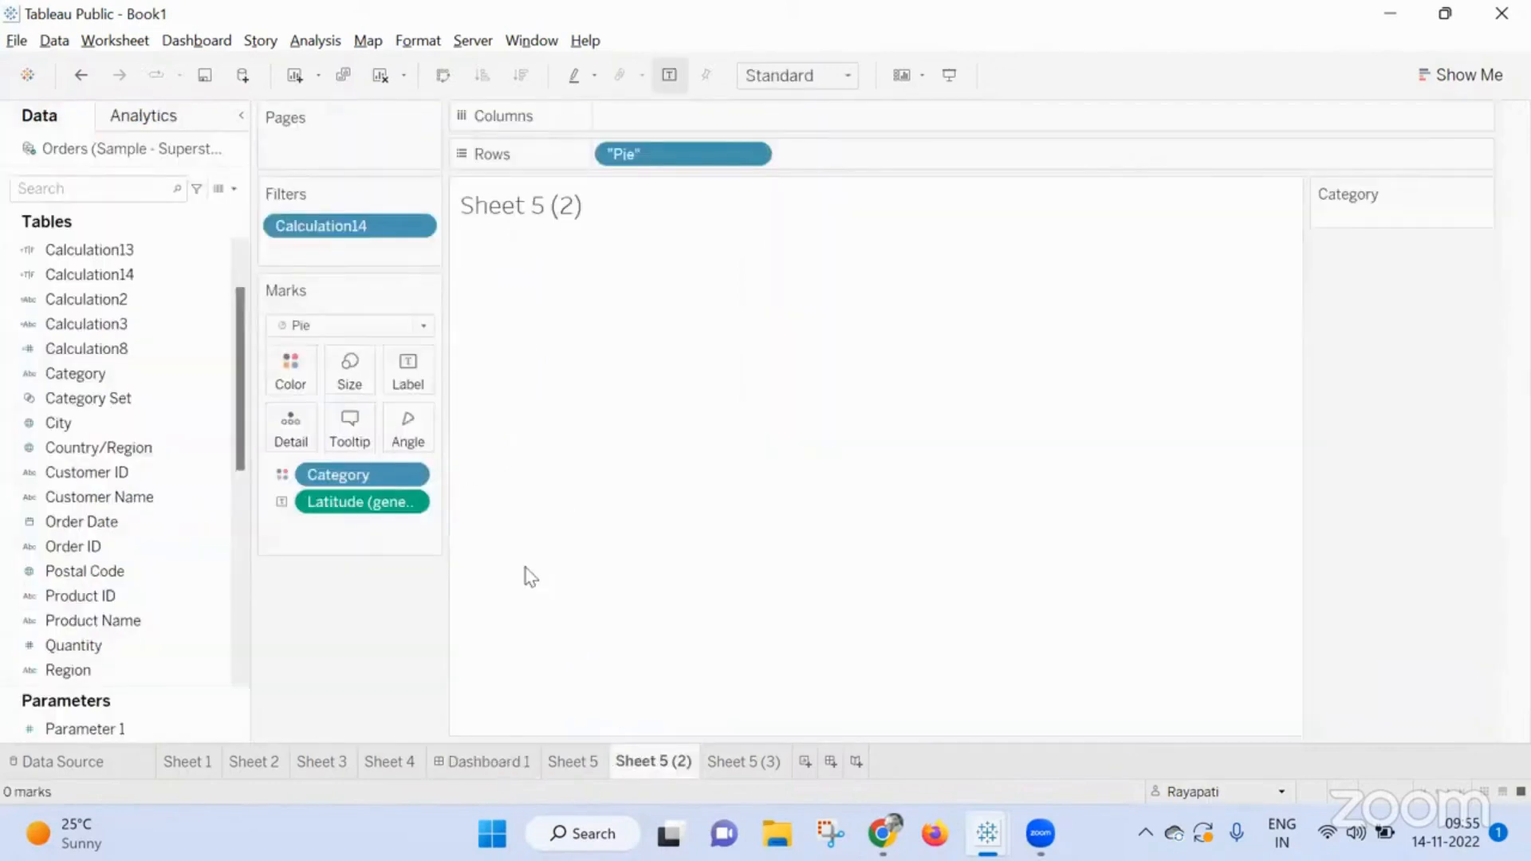
right_click(315, 215)
left_click(361, 229)
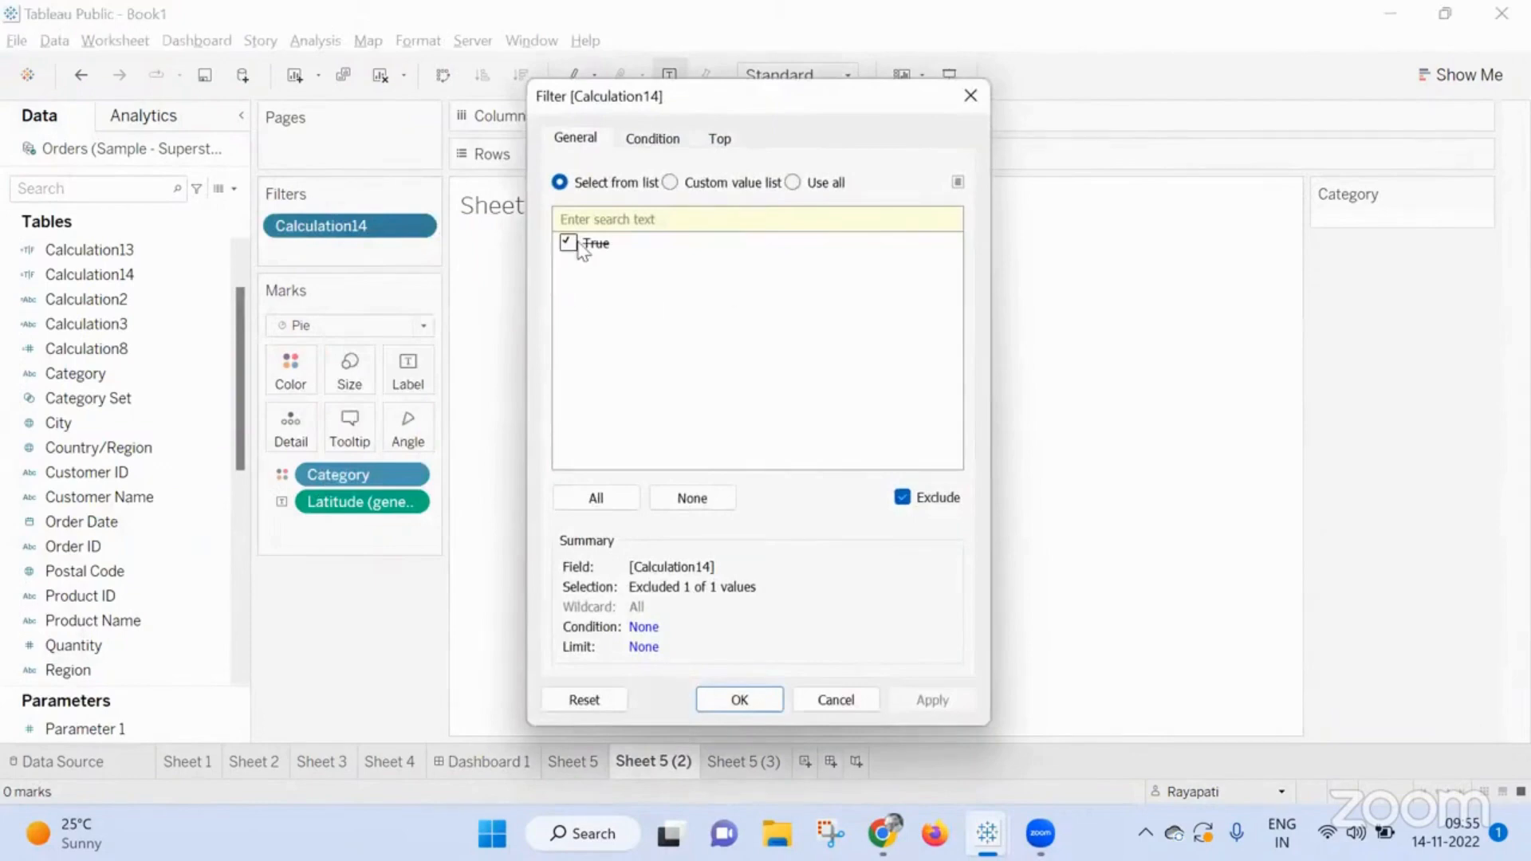
left_click(579, 244)
left_click(903, 499)
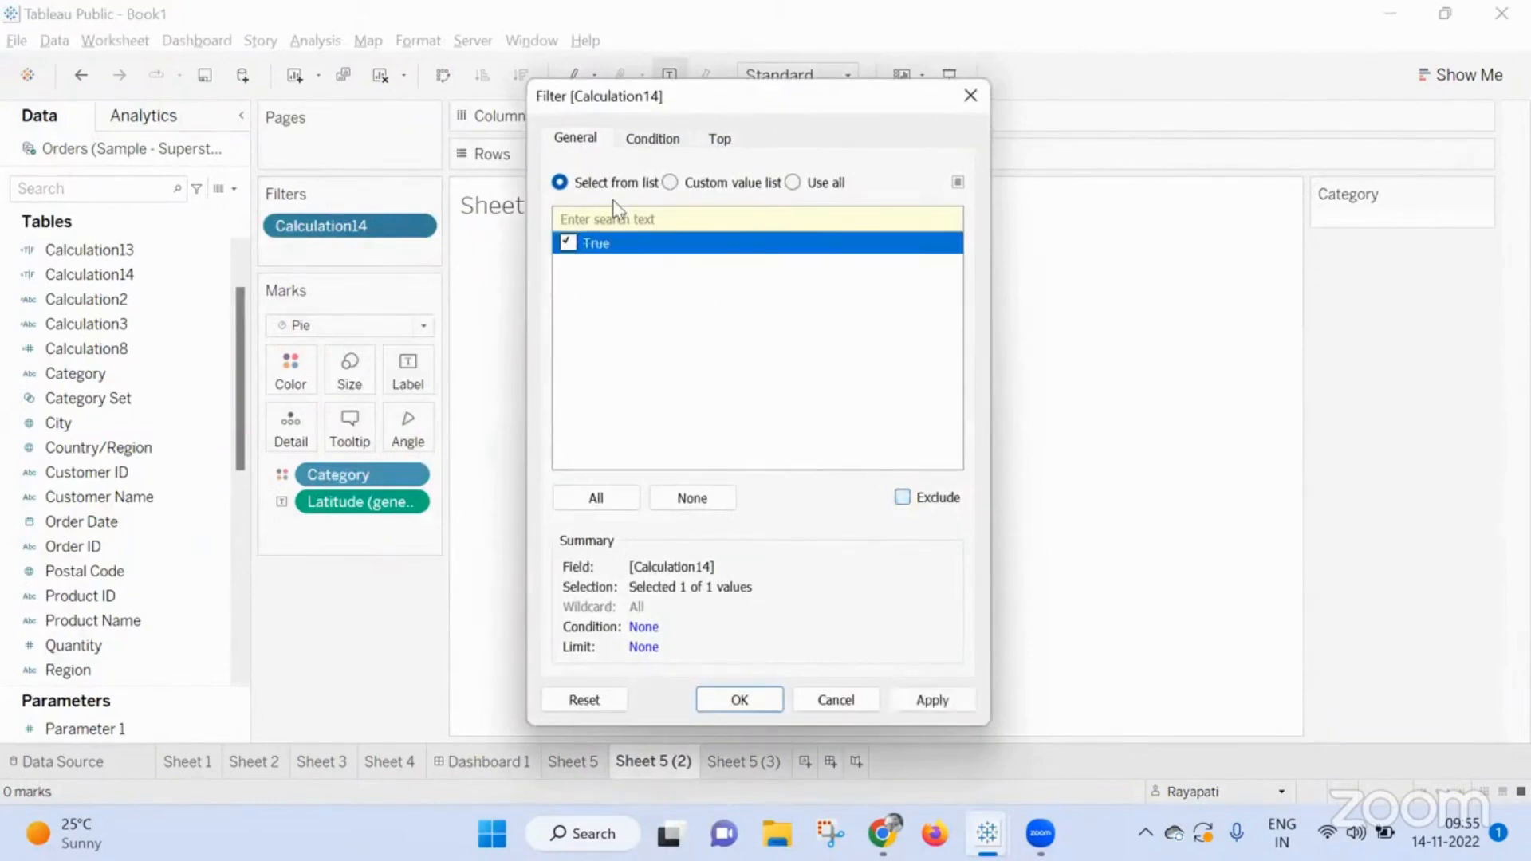
left_click(670, 182)
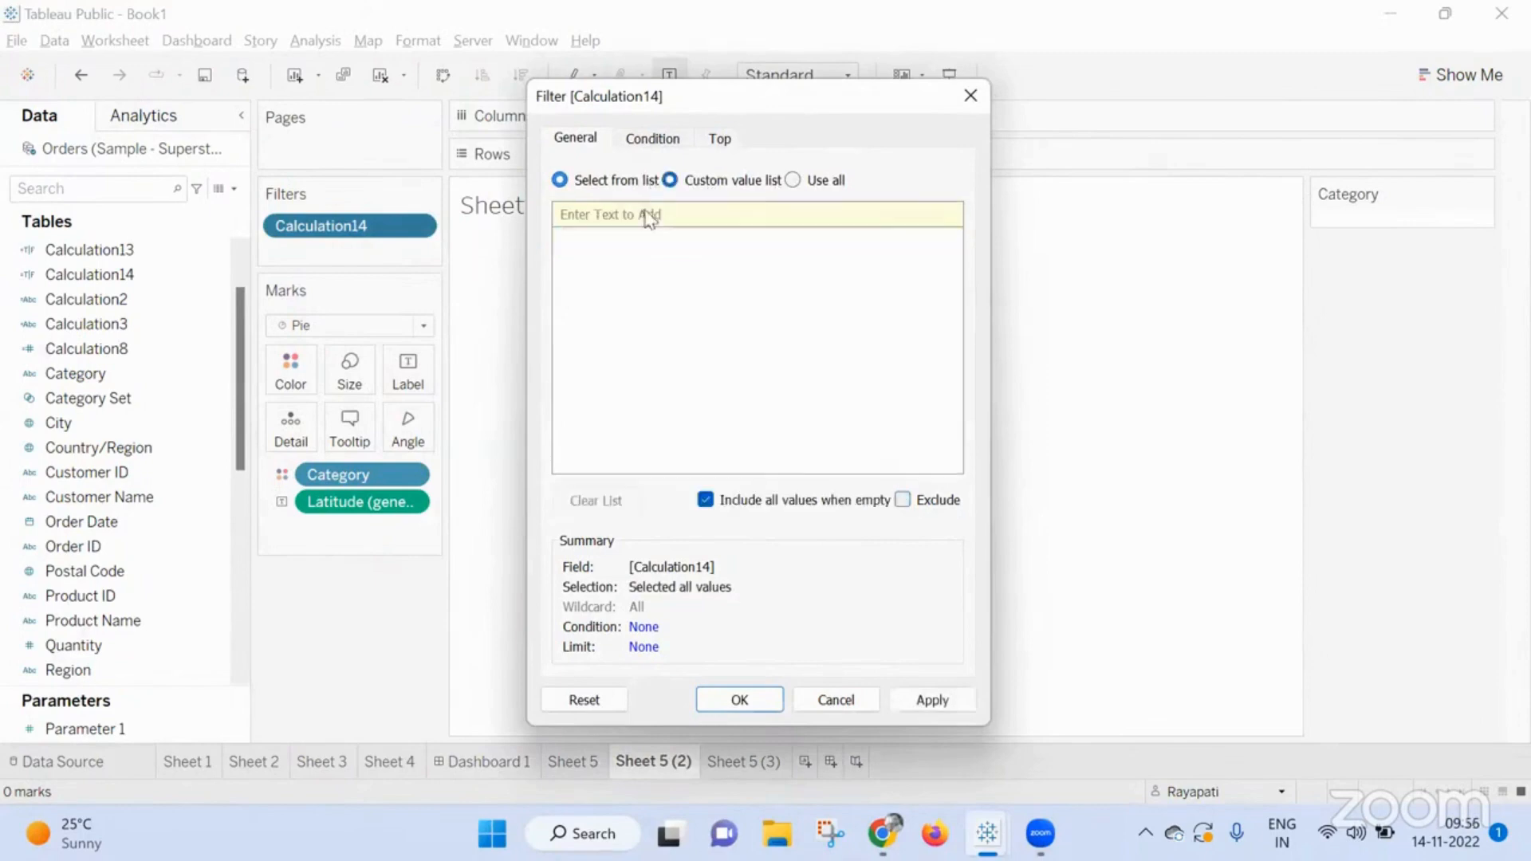
type("True")
key("Return")
left_click(770, 694)
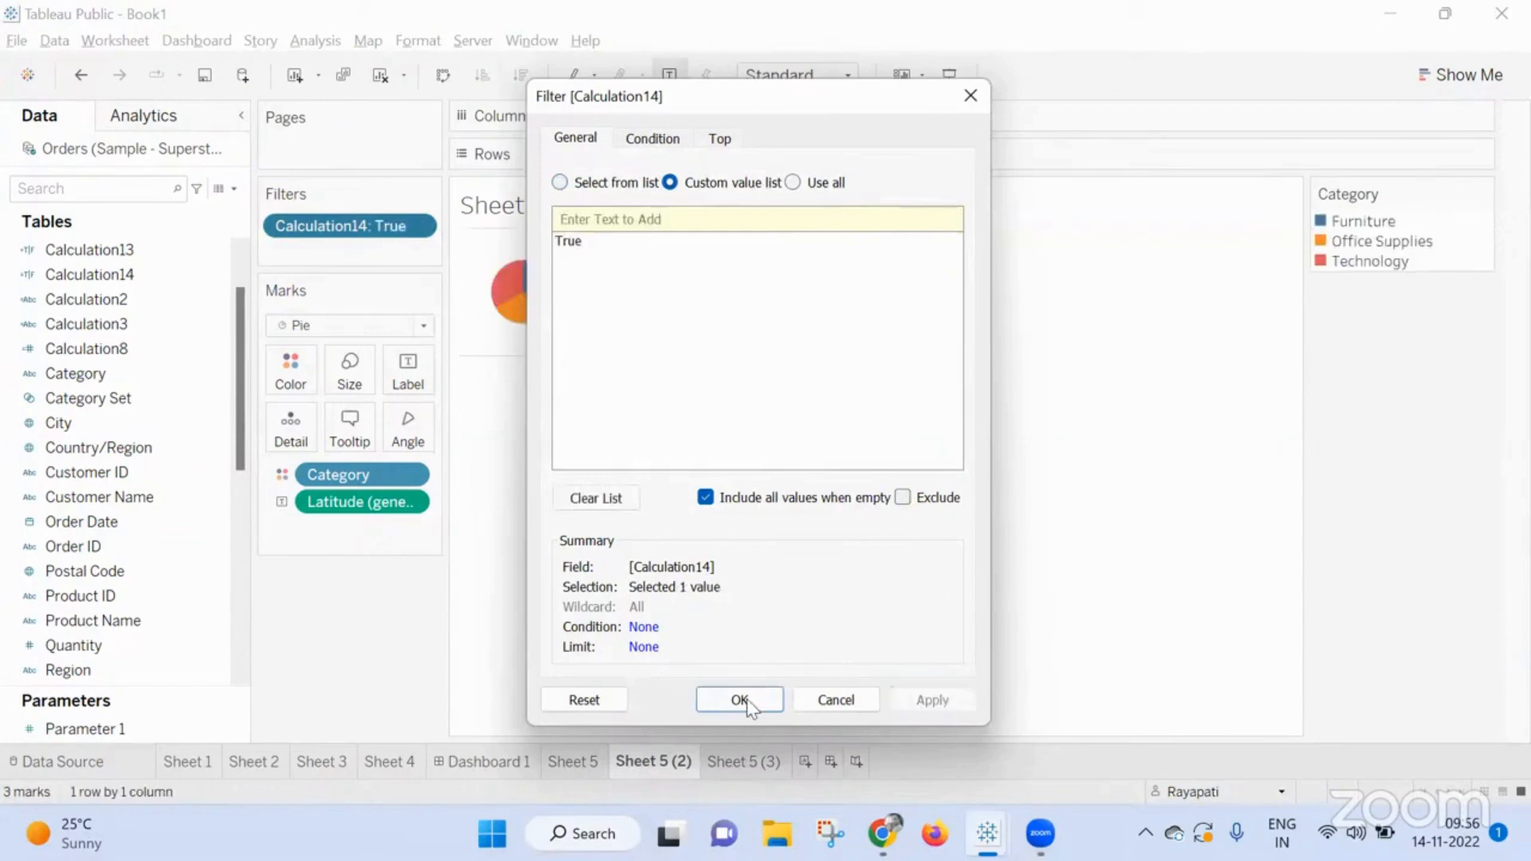
On Sheet 5 (3), change the Calculation13 filter to a custom value list containing True and return to Dashboard 1
left_click(724, 759)
right_click(399, 229)
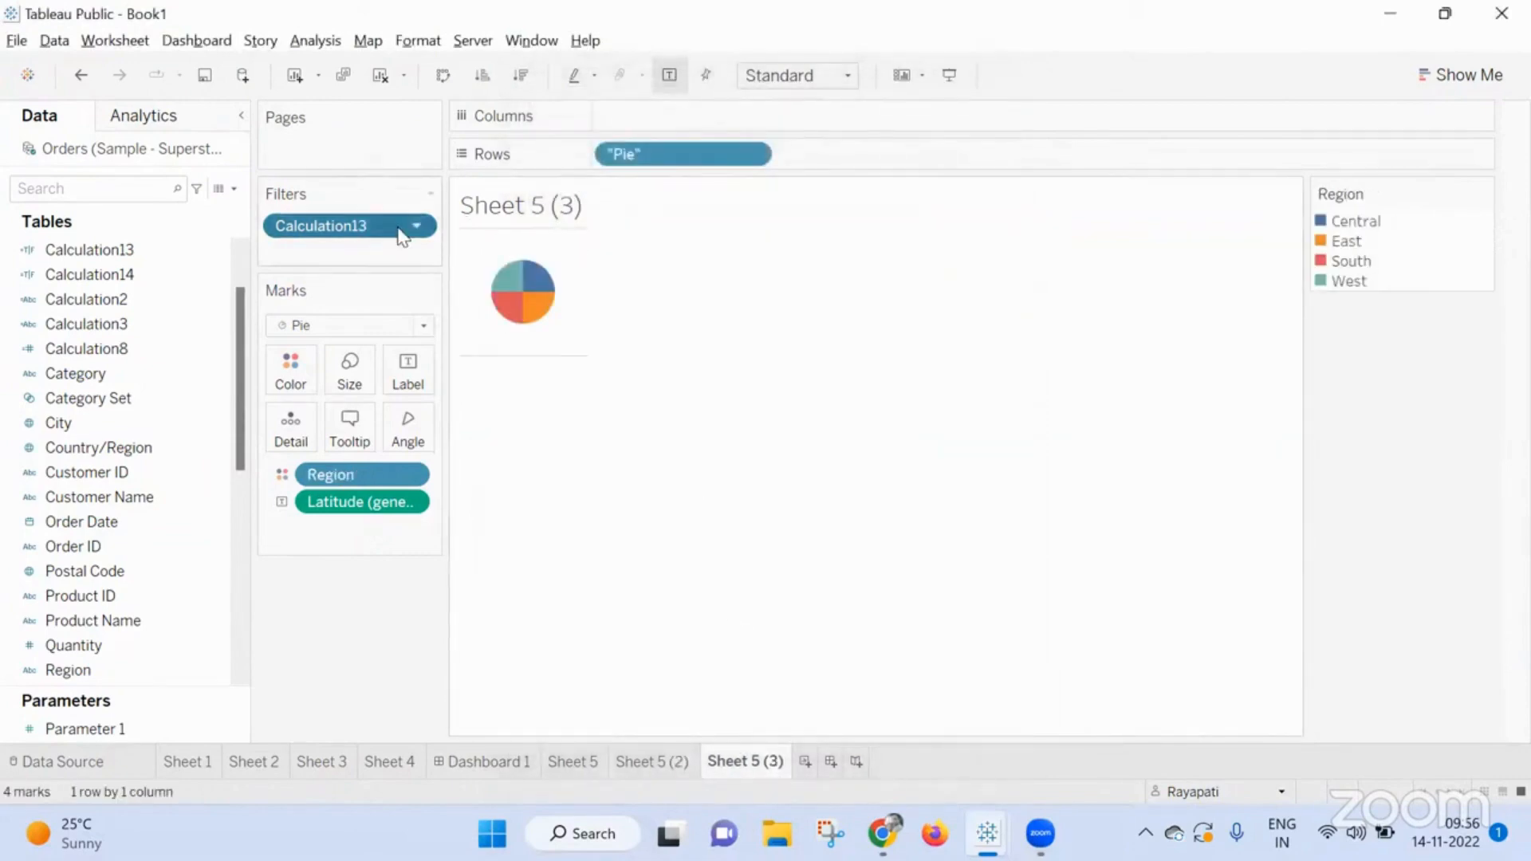
left_click(428, 242)
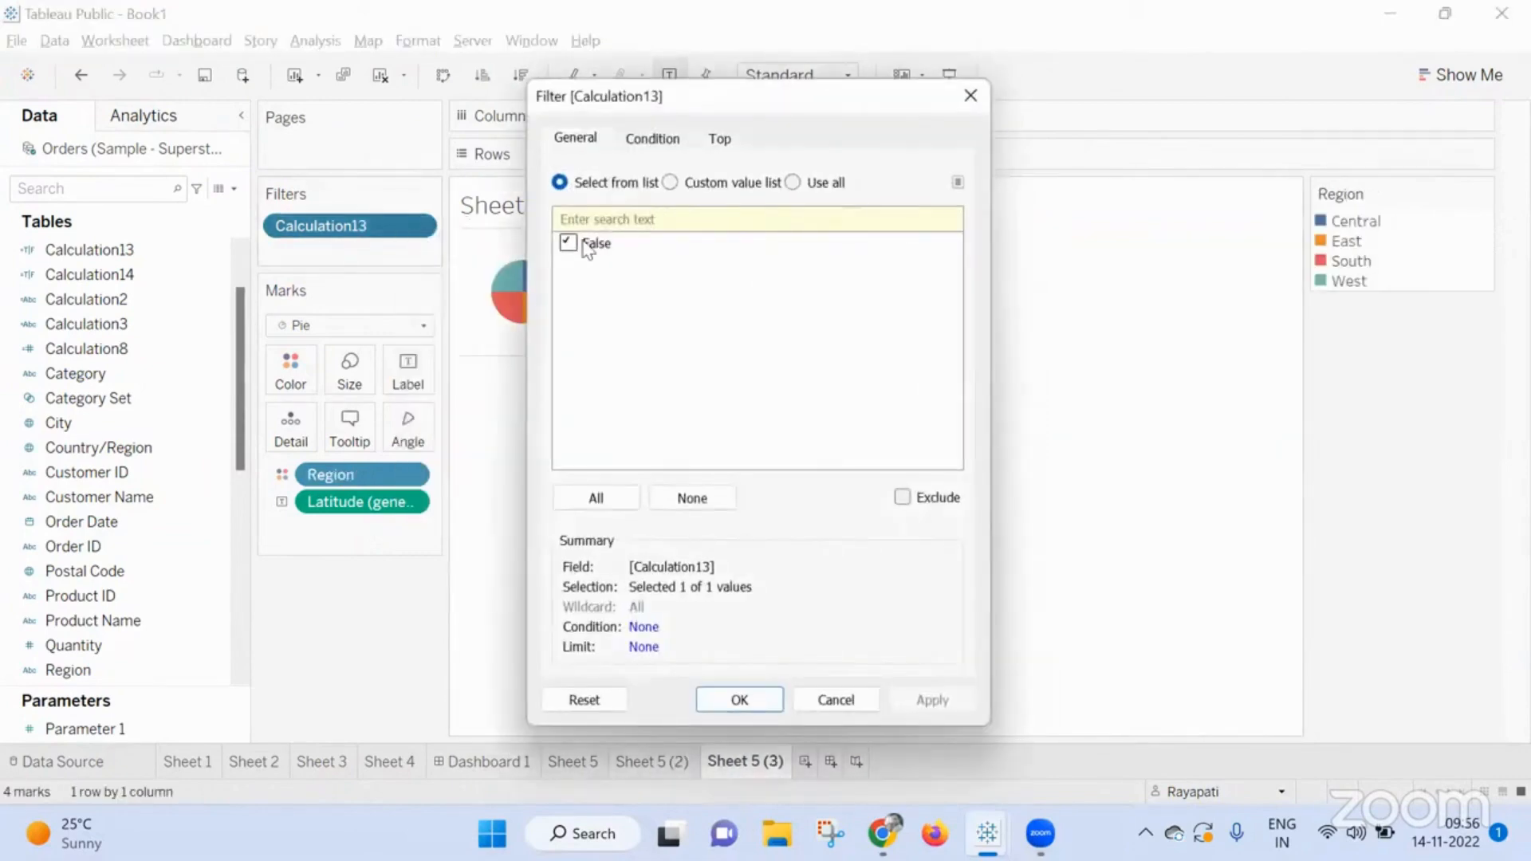
left_click(568, 246)
left_click(588, 241)
left_click(670, 180)
type("Tr")
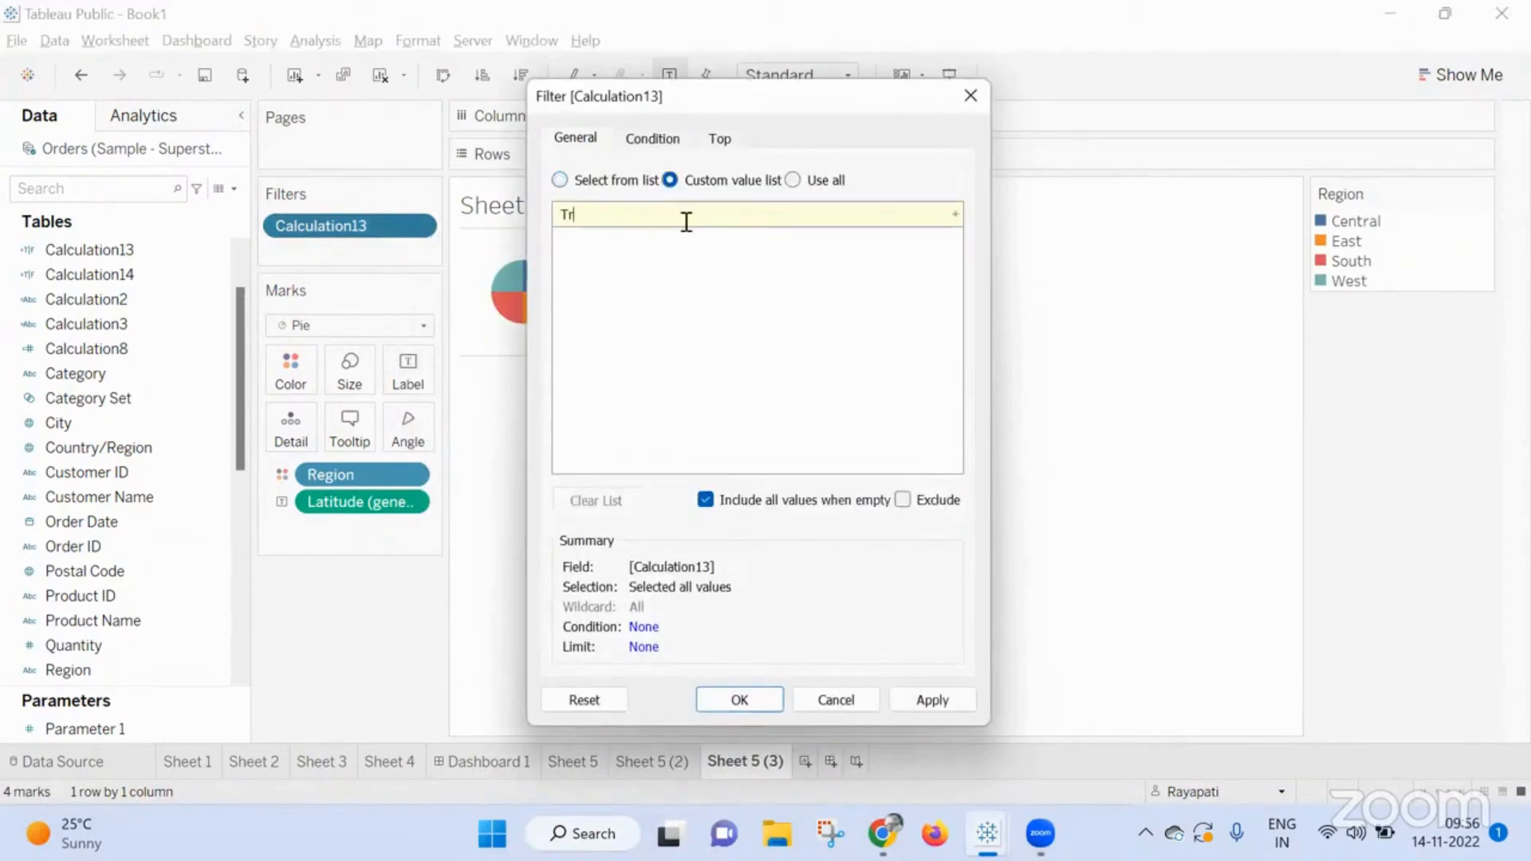
type("ue")
key("Return")
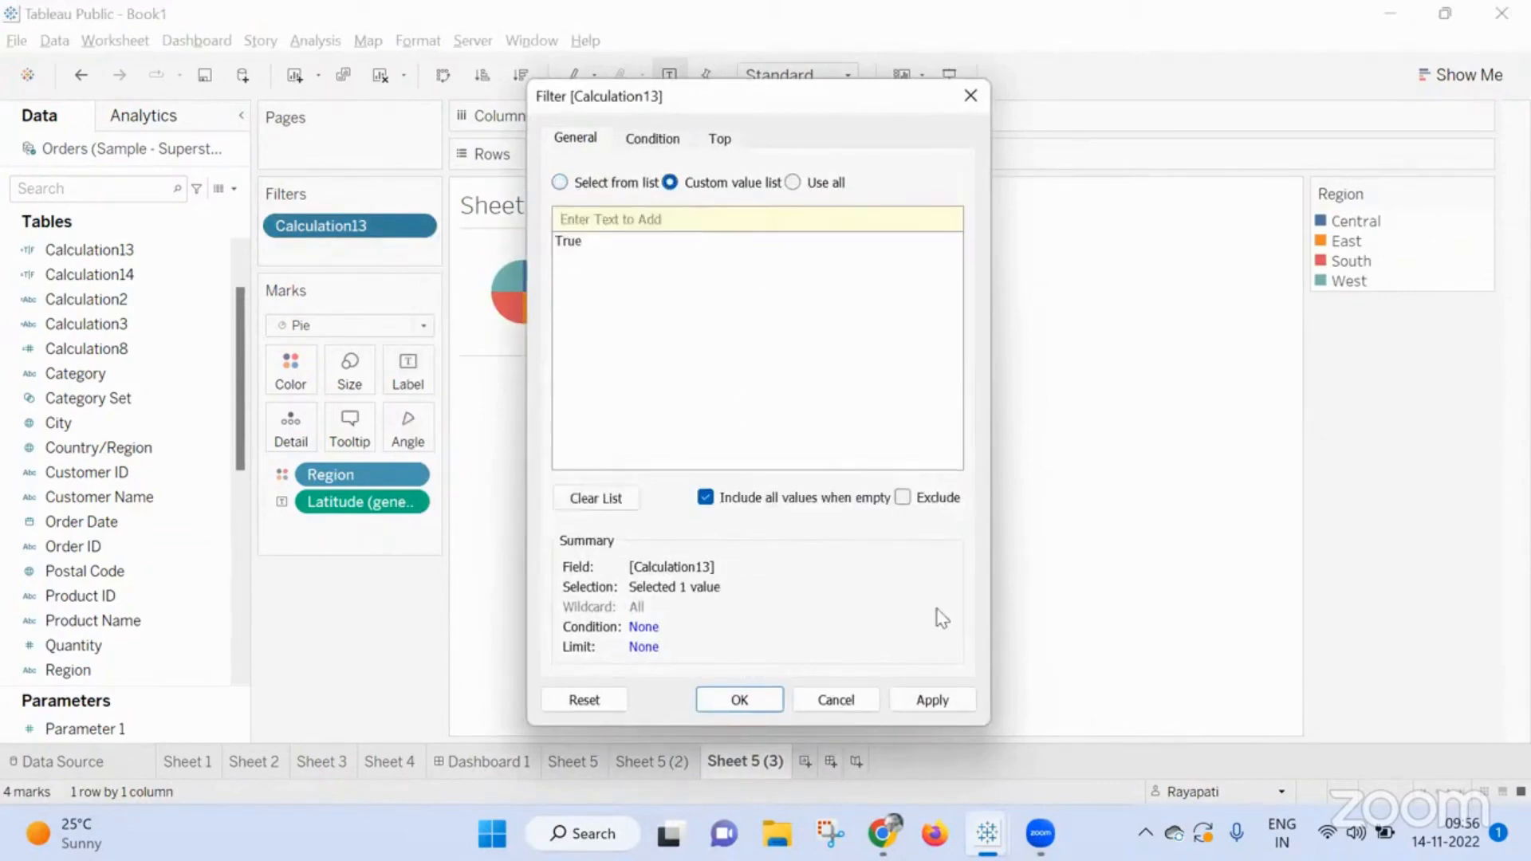
left_click(957, 700)
left_click(762, 700)
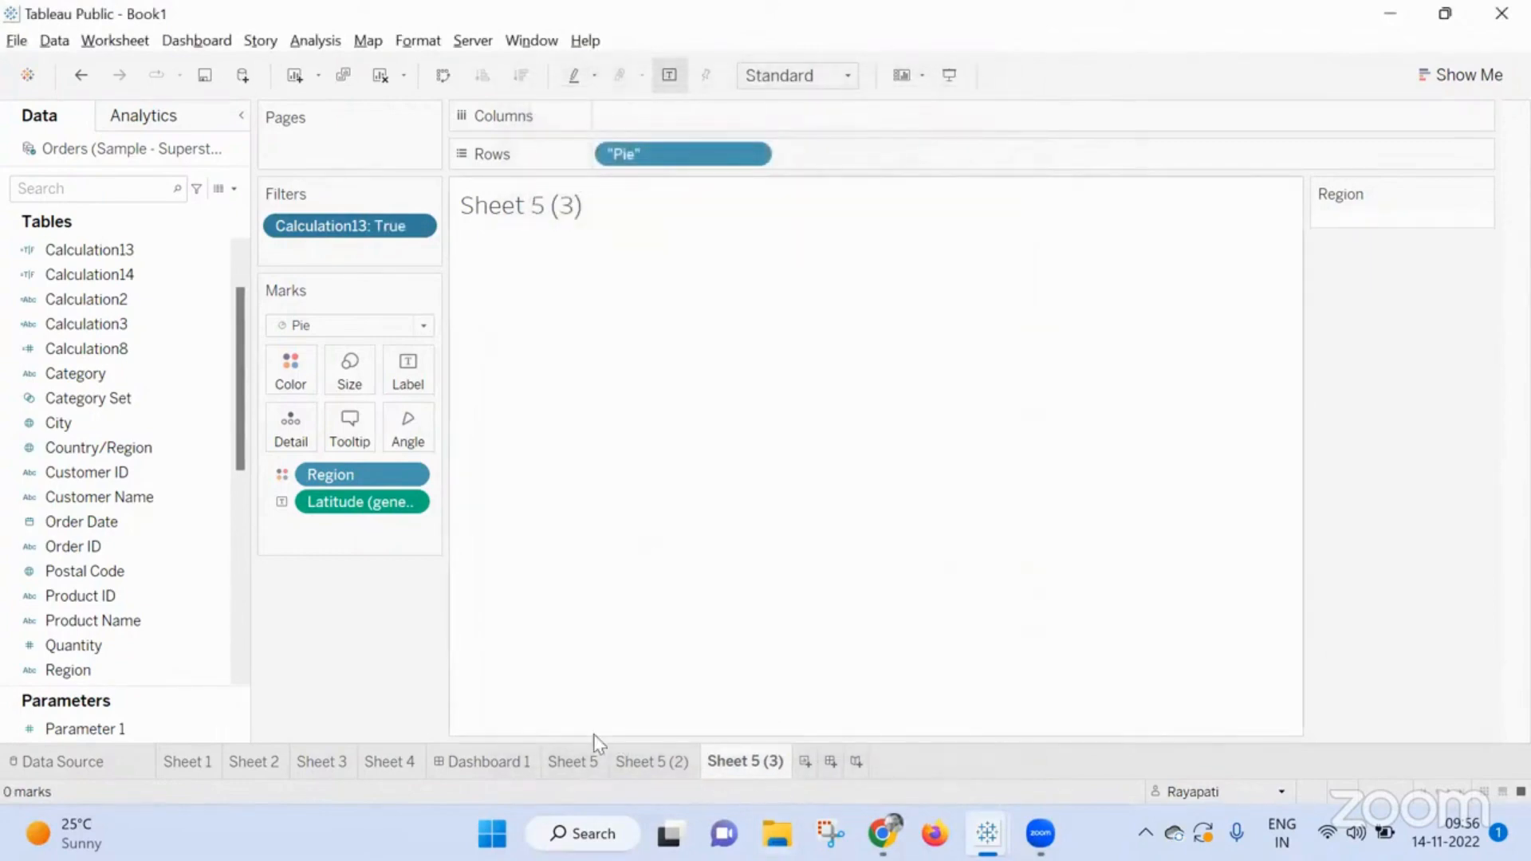
left_click(488, 760)
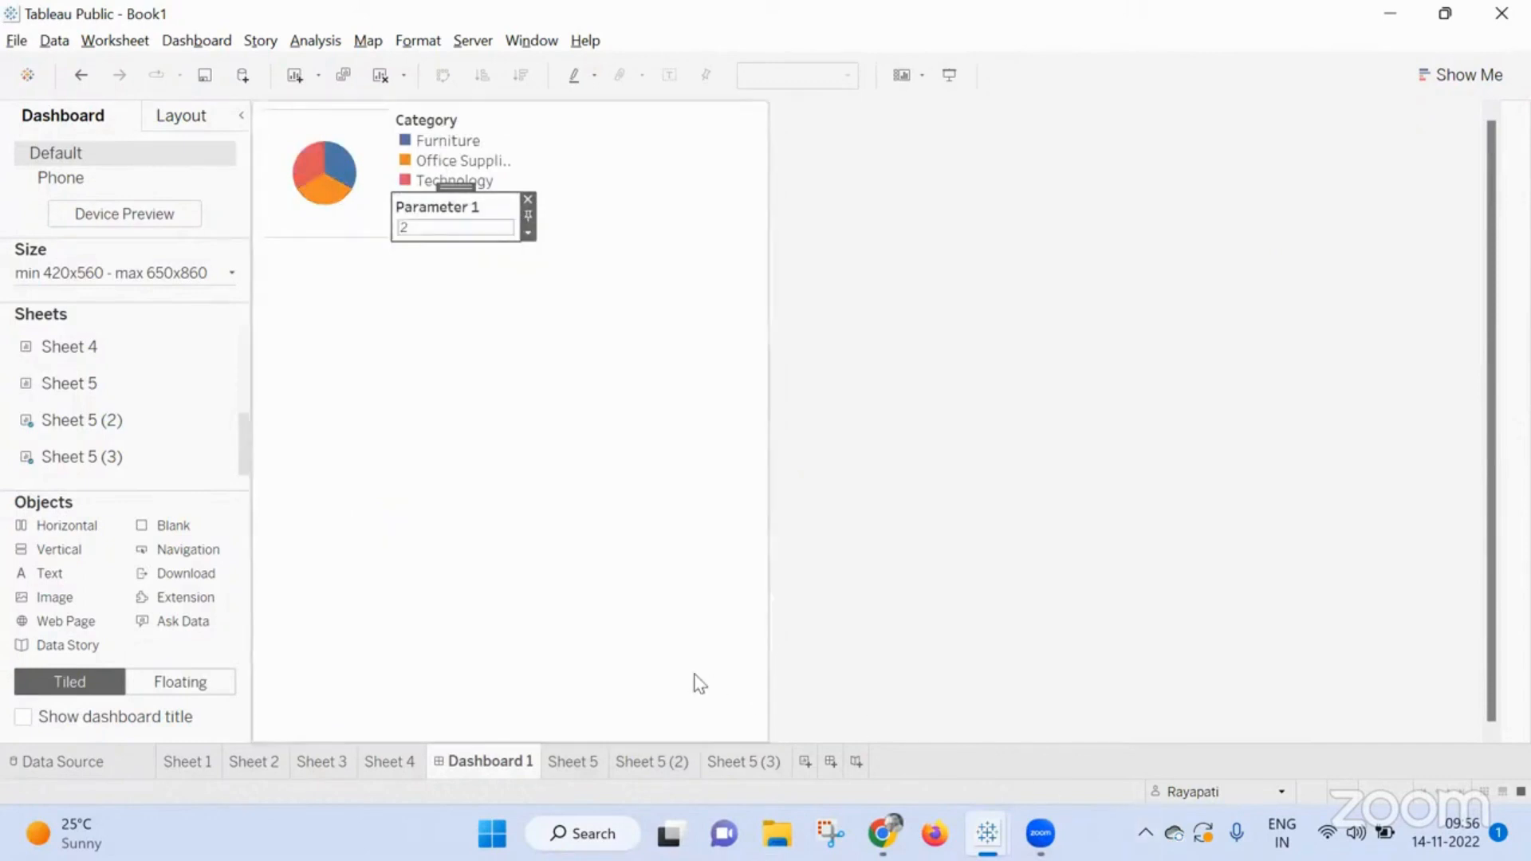
left_click(657, 705)
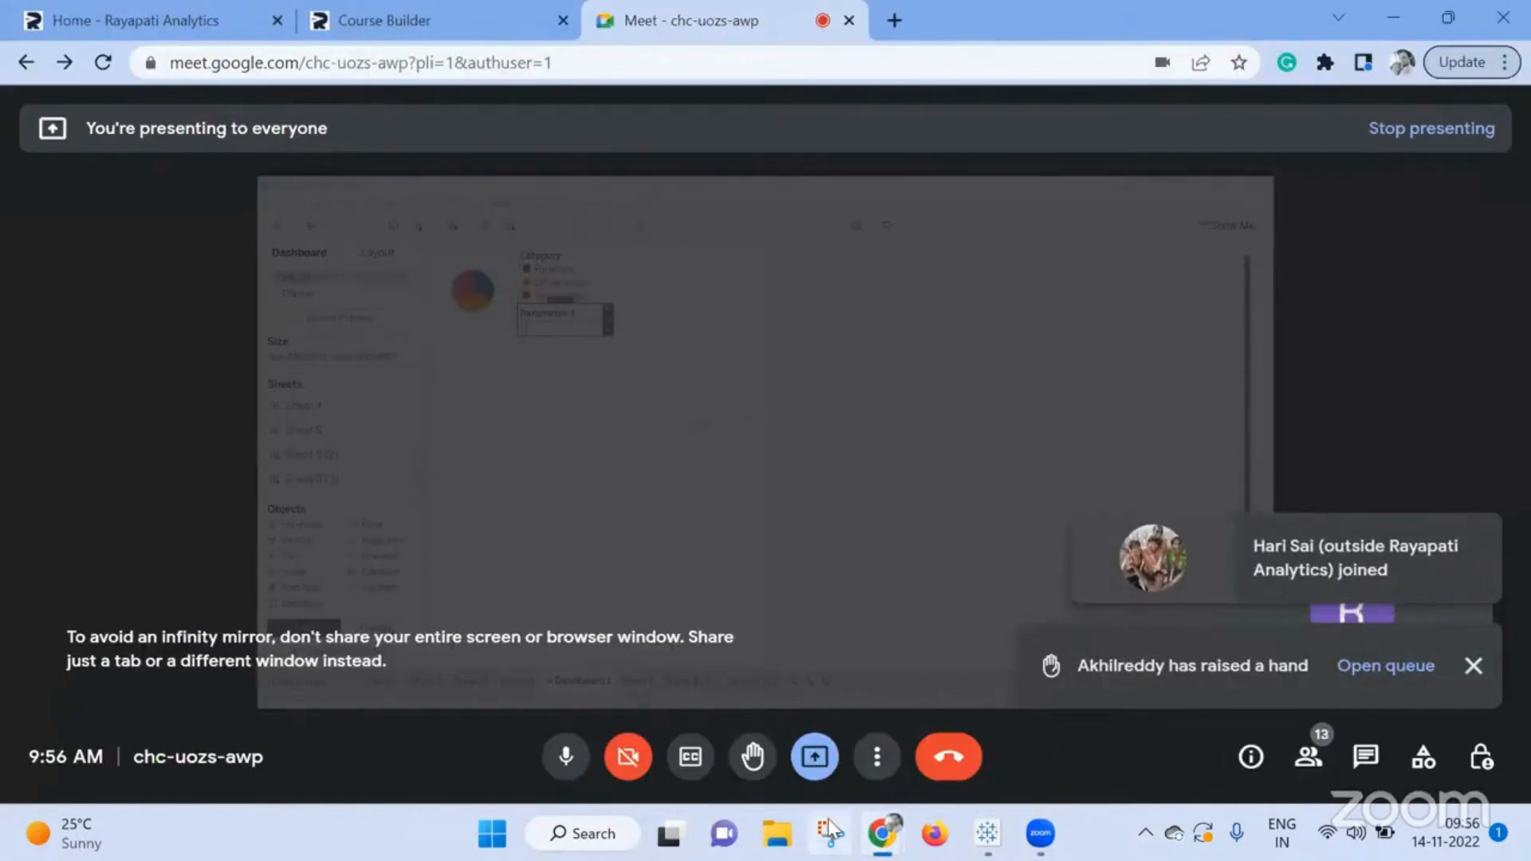
mouse_move(893, 829)
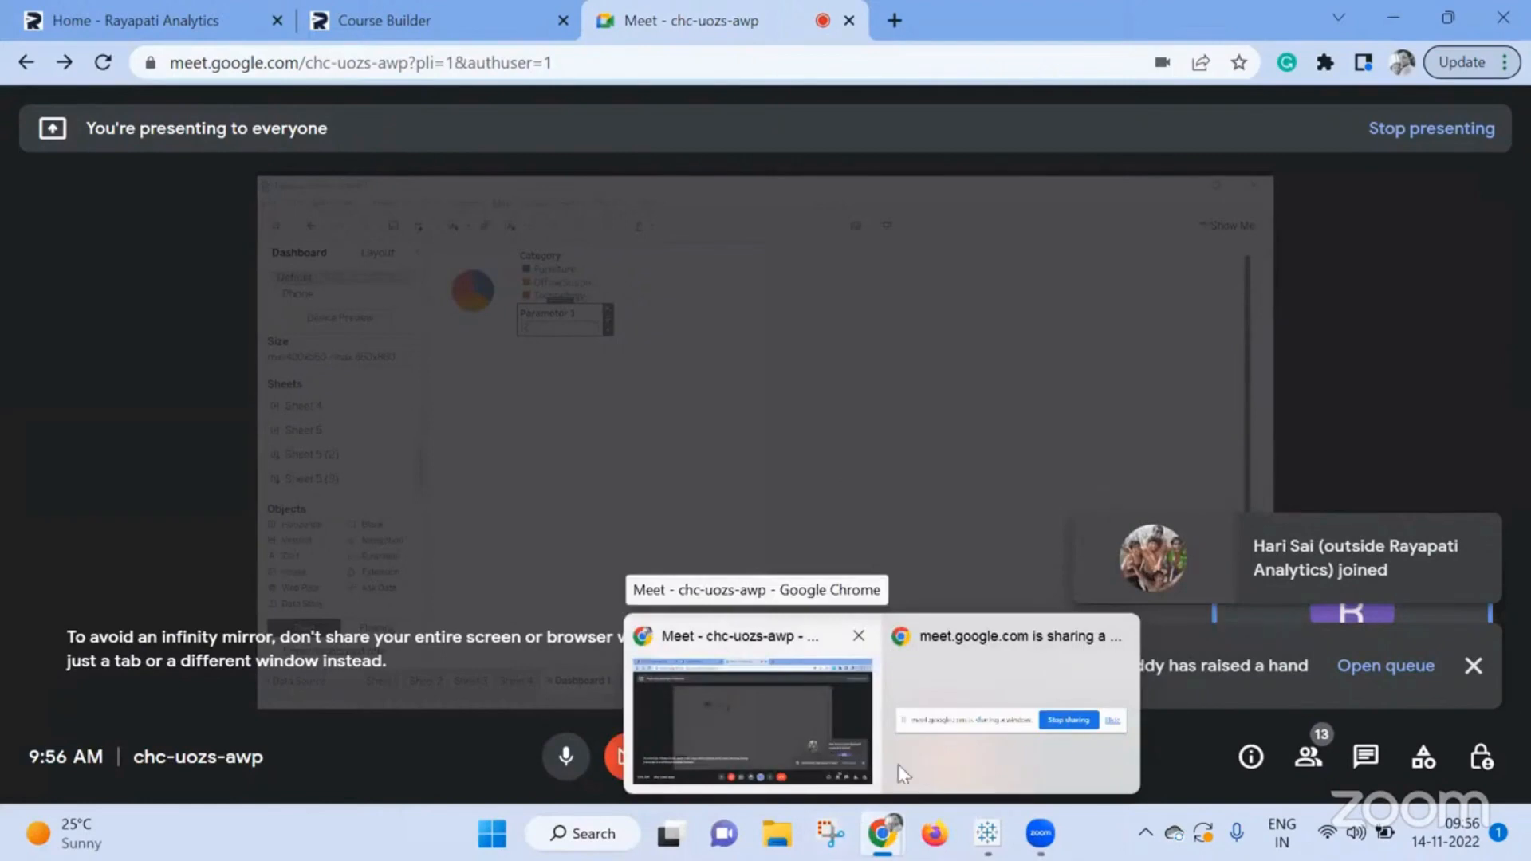
left_click(1108, 726)
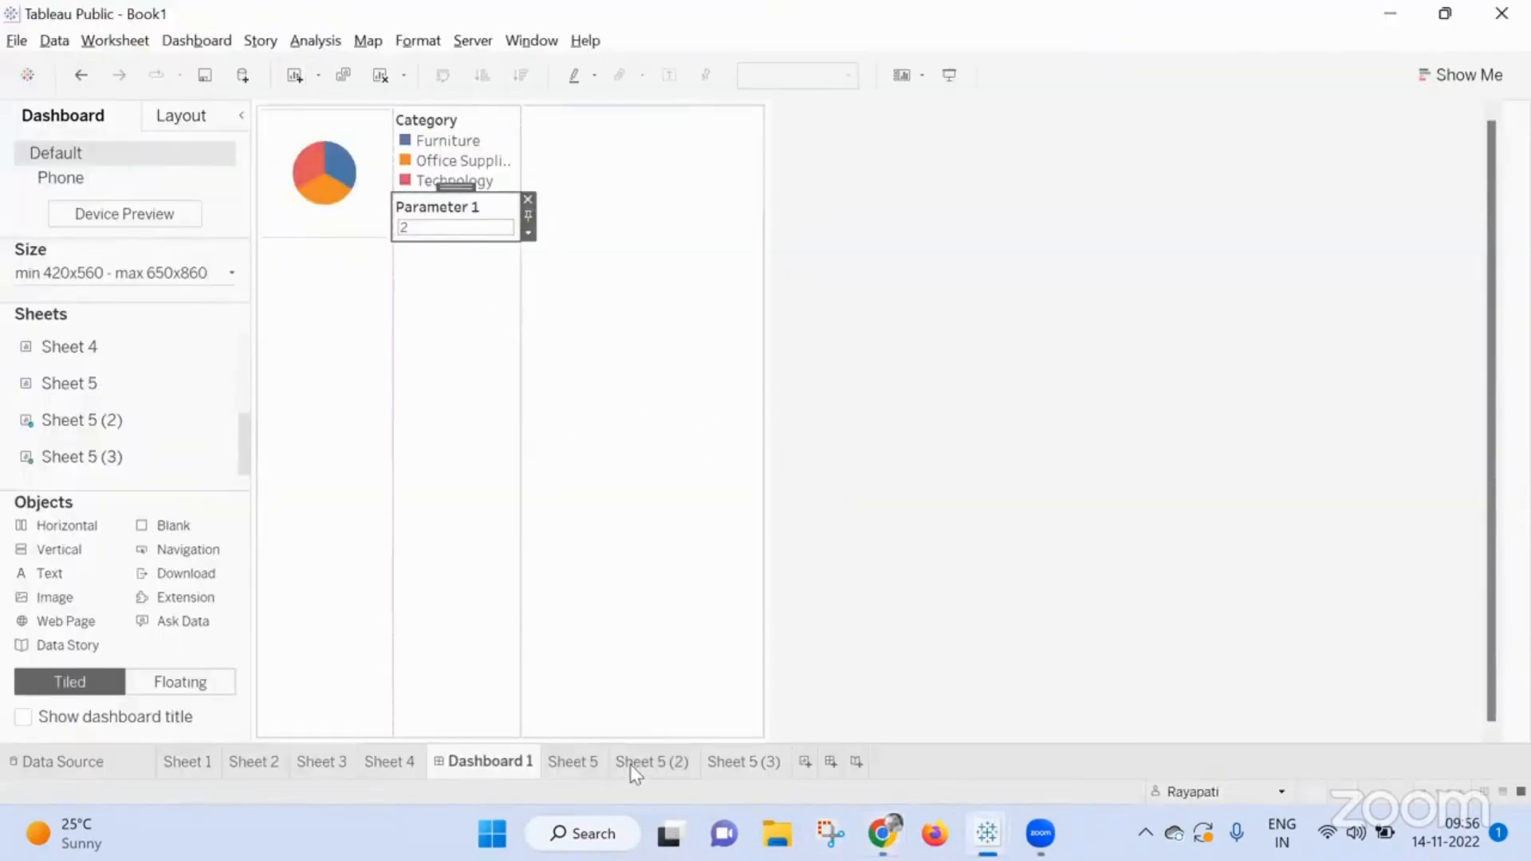
left_click(663, 763)
left_click(315, 40)
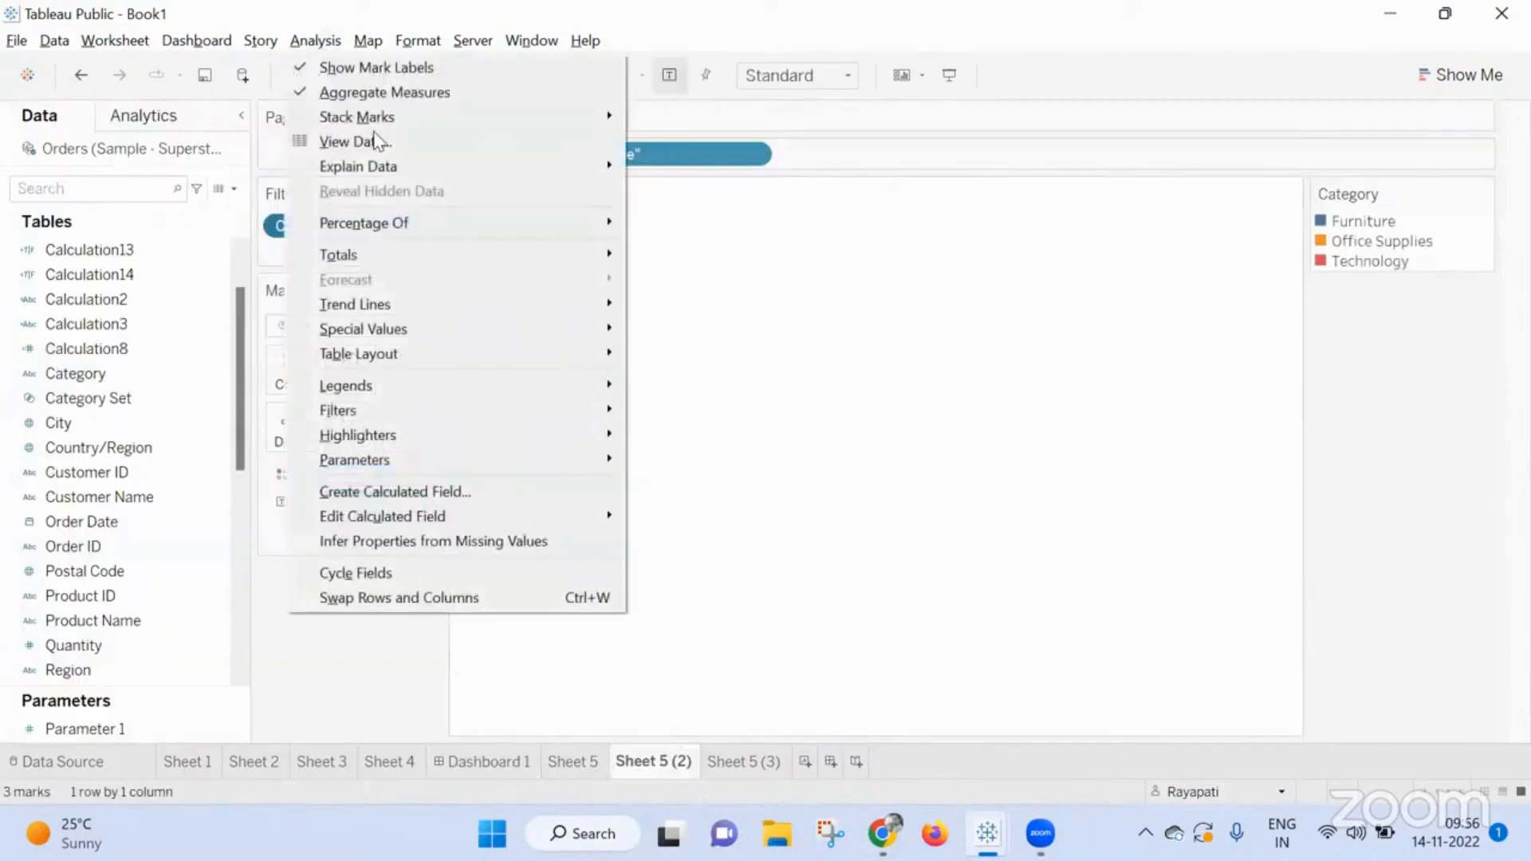
left_click(506, 491)
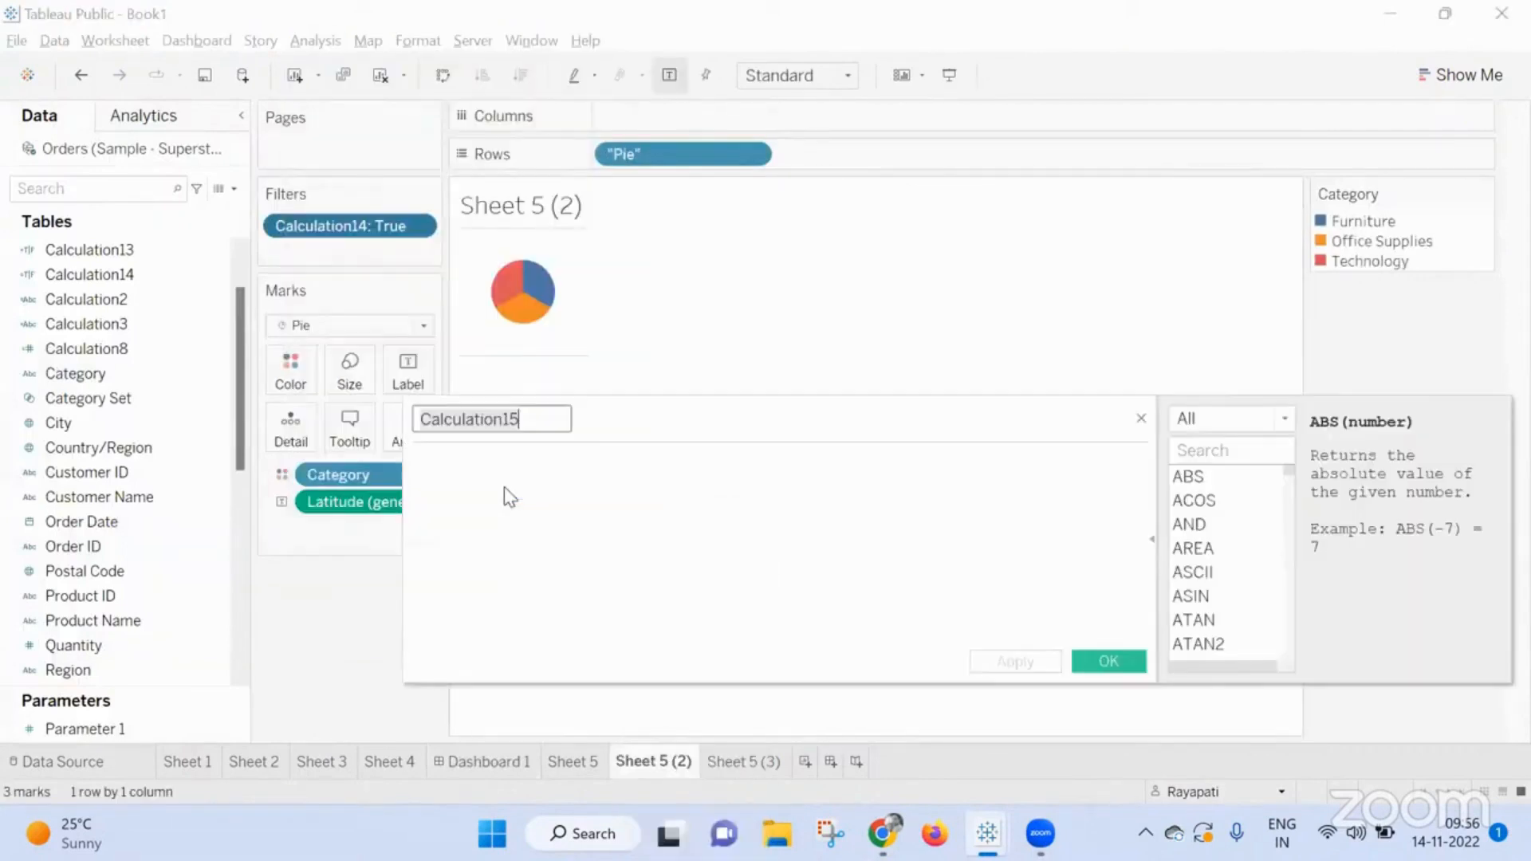
left_click(1142, 421)
Edit the Calculation14 formula to [Parameter 1] = 2 Or [Parameter 1] = "All"
right_click(53, 274)
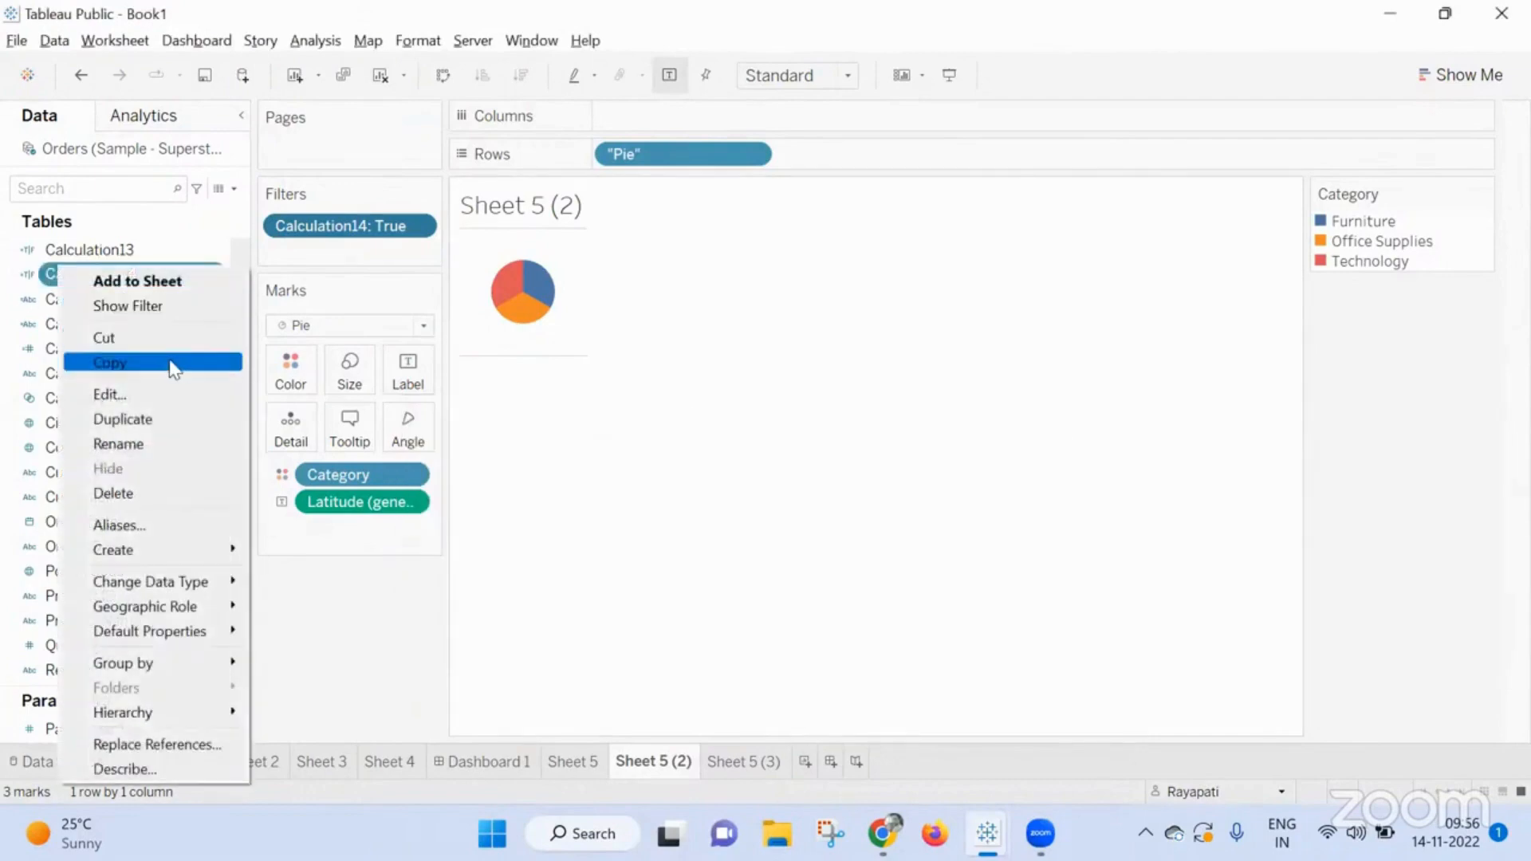
left_click(152, 395)
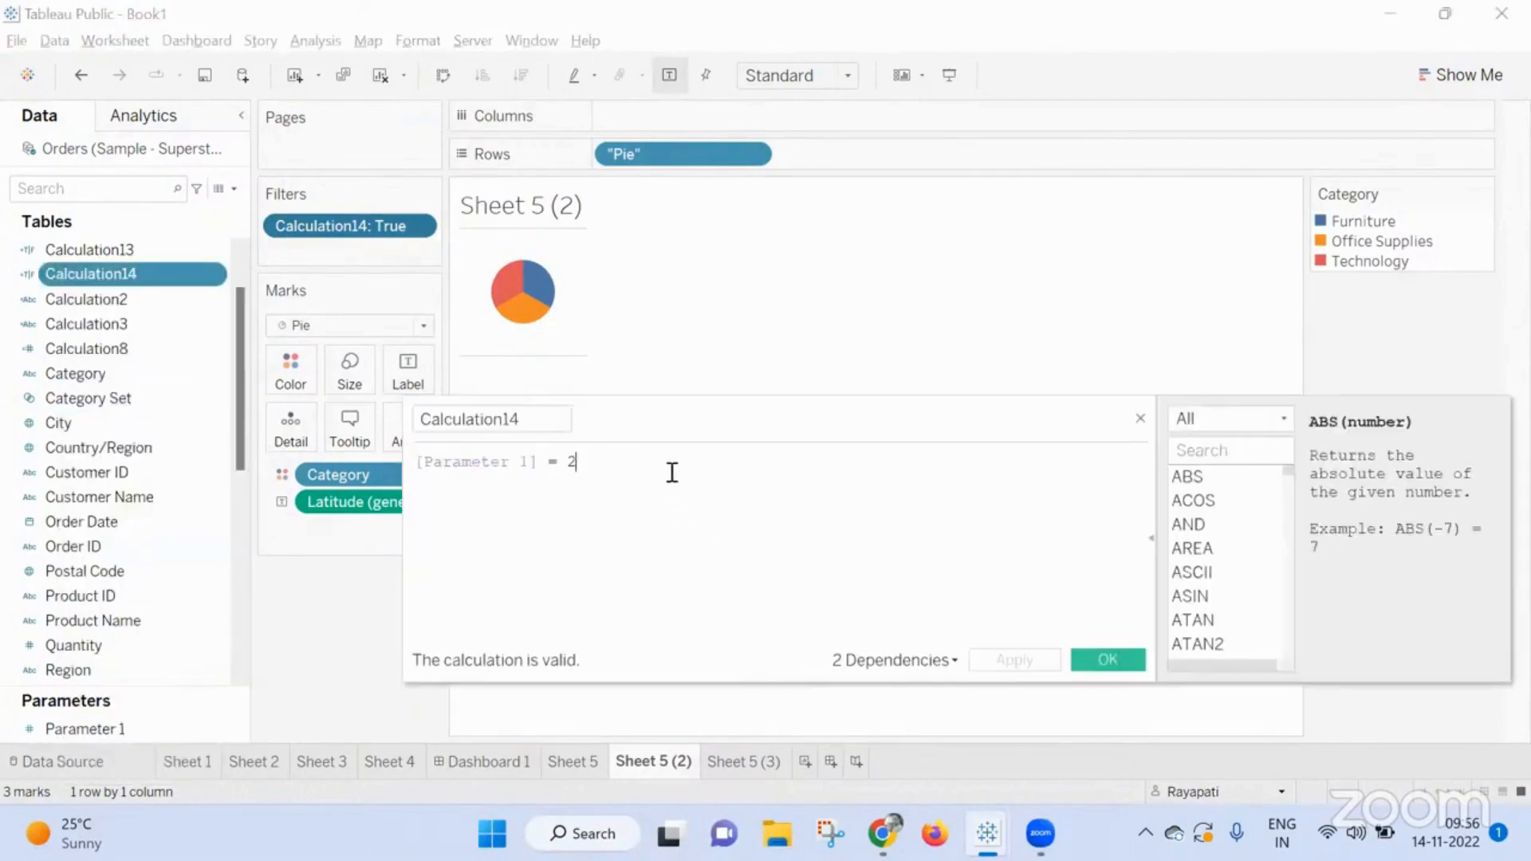
type("Or")
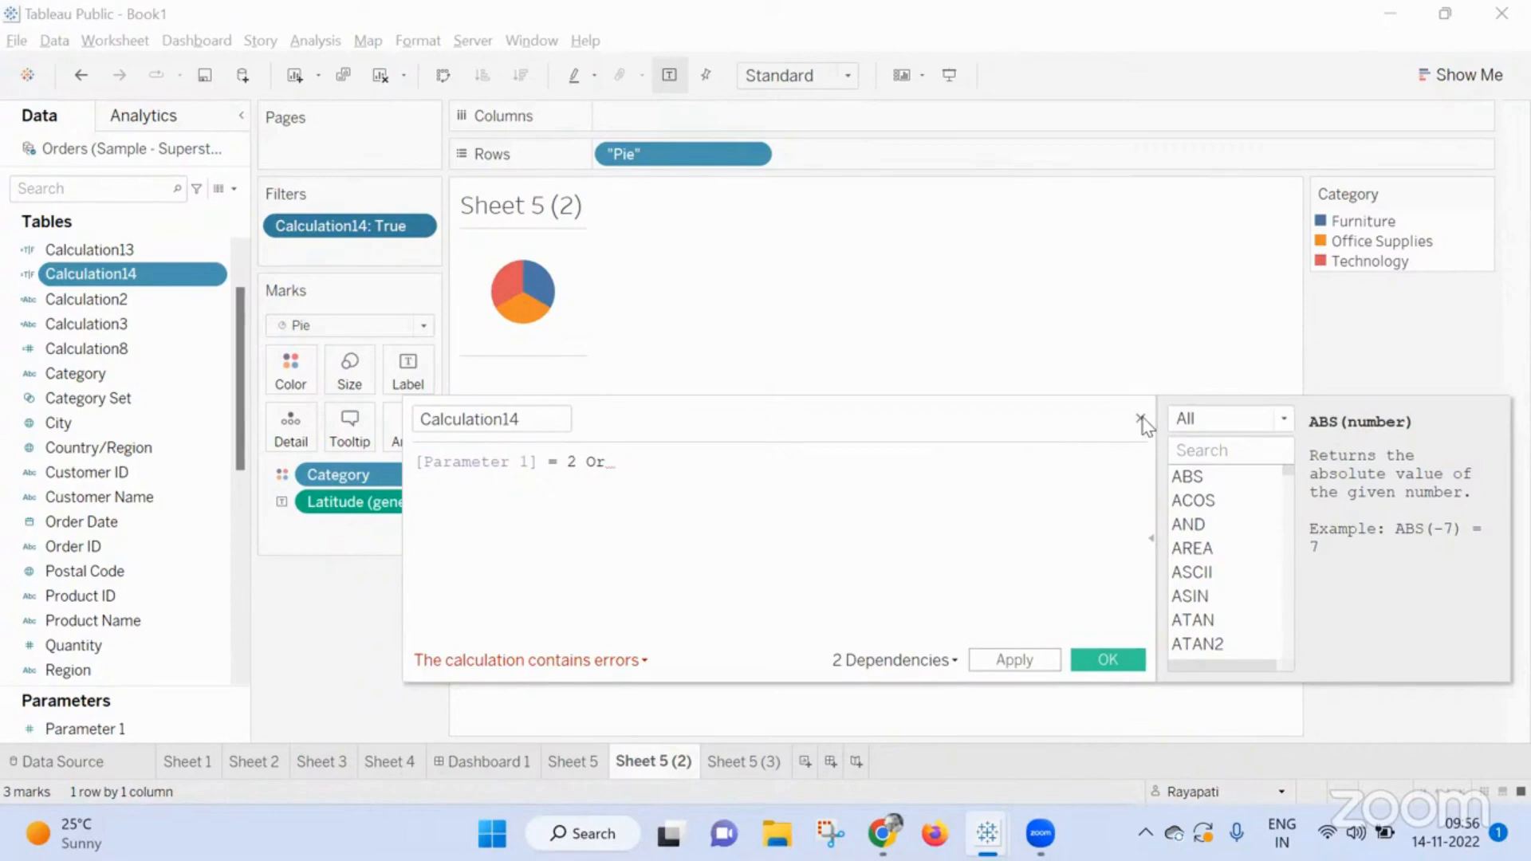
left_click(579, 461)
type("Or [Para")
key("Return")
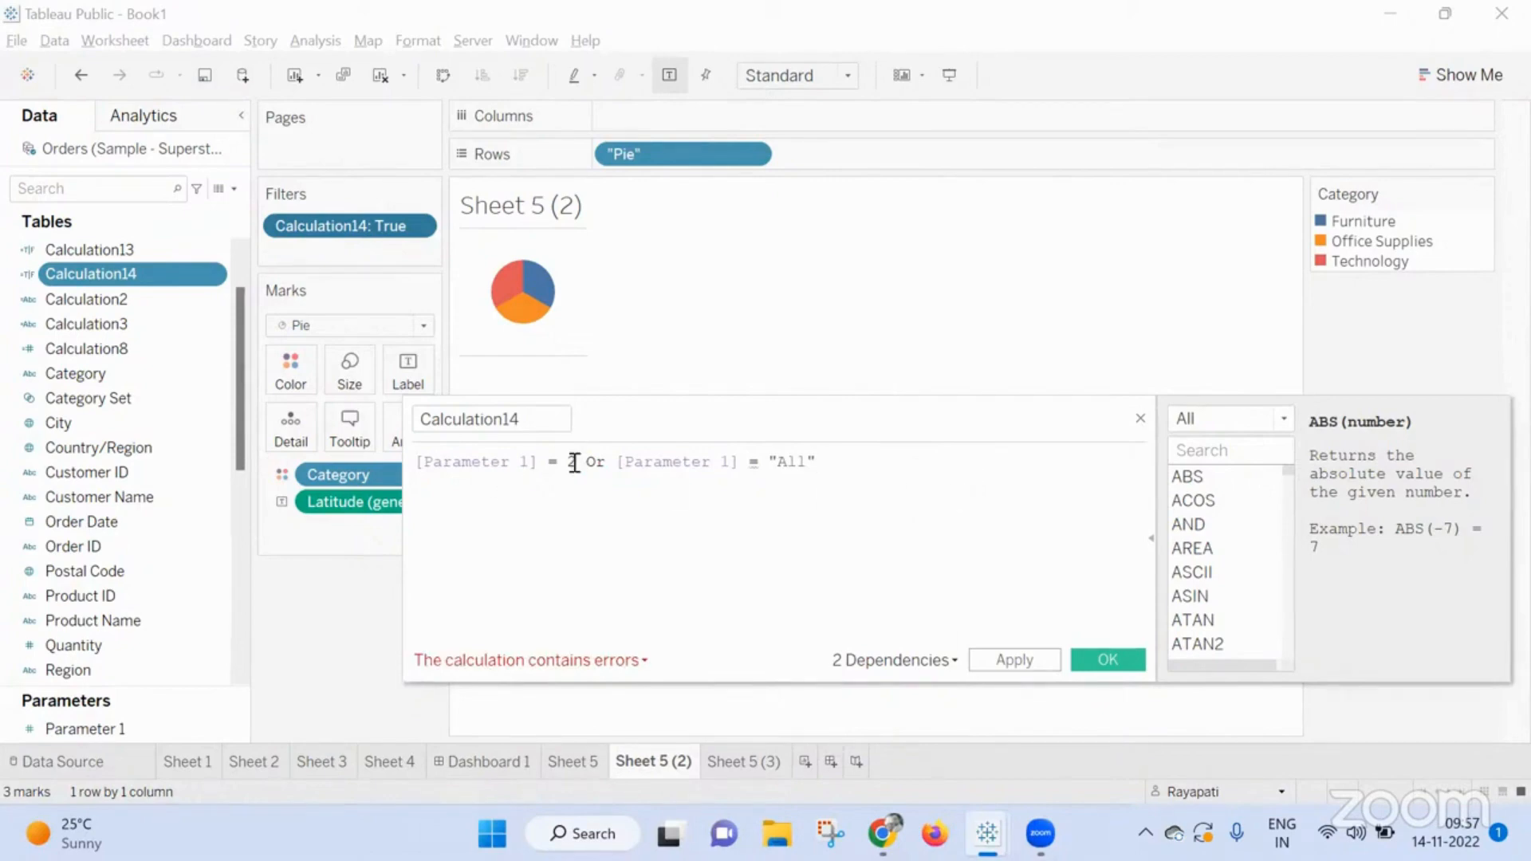
Restrict Parameter 1 to a list of allowable values and add the entries 1 and 2
left_click(33, 730)
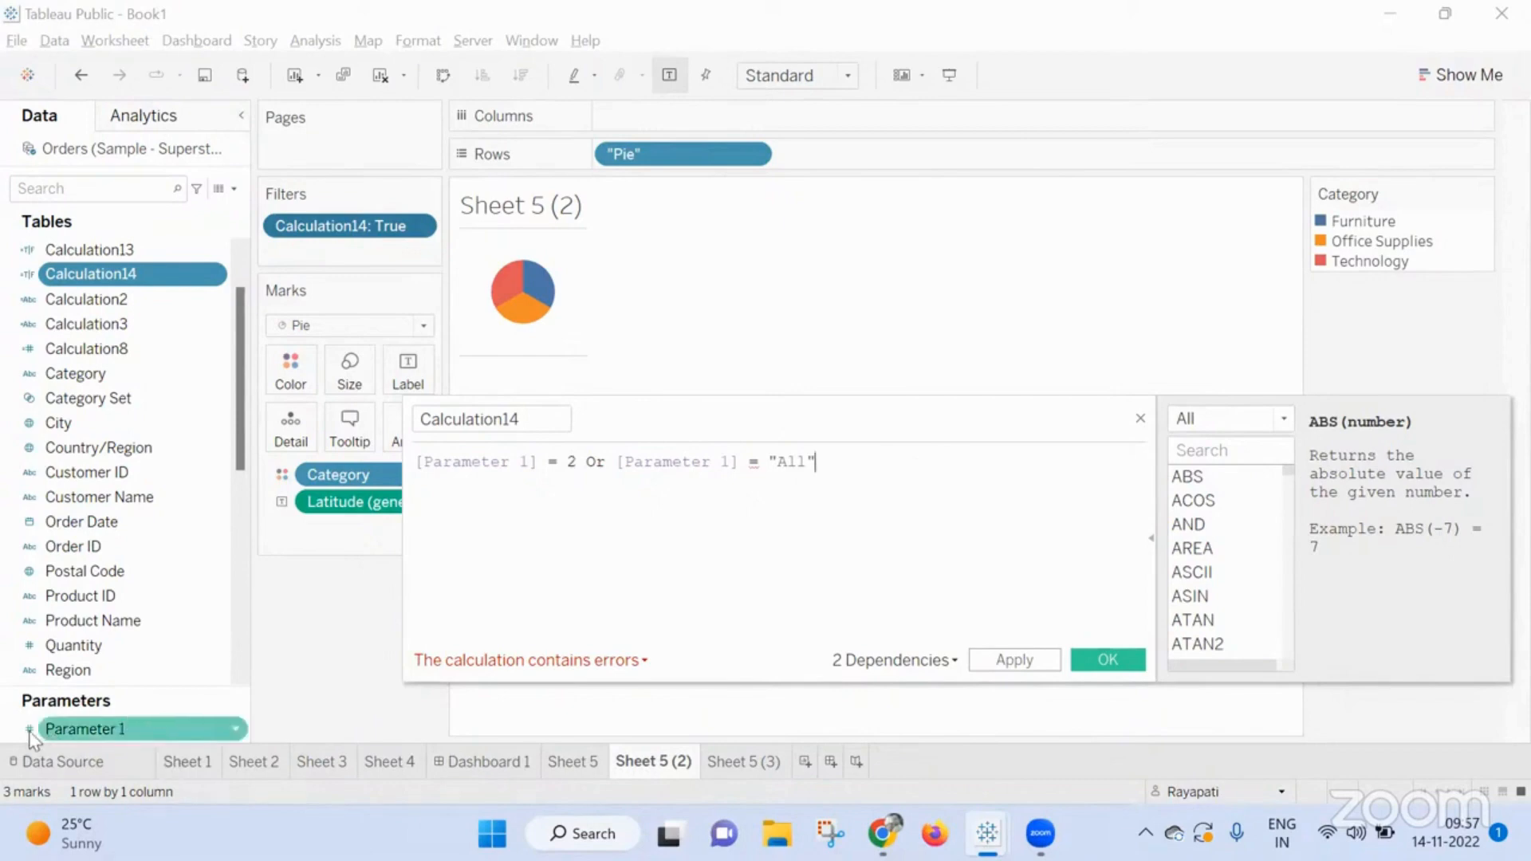
right_click(88, 734)
left_click(171, 468)
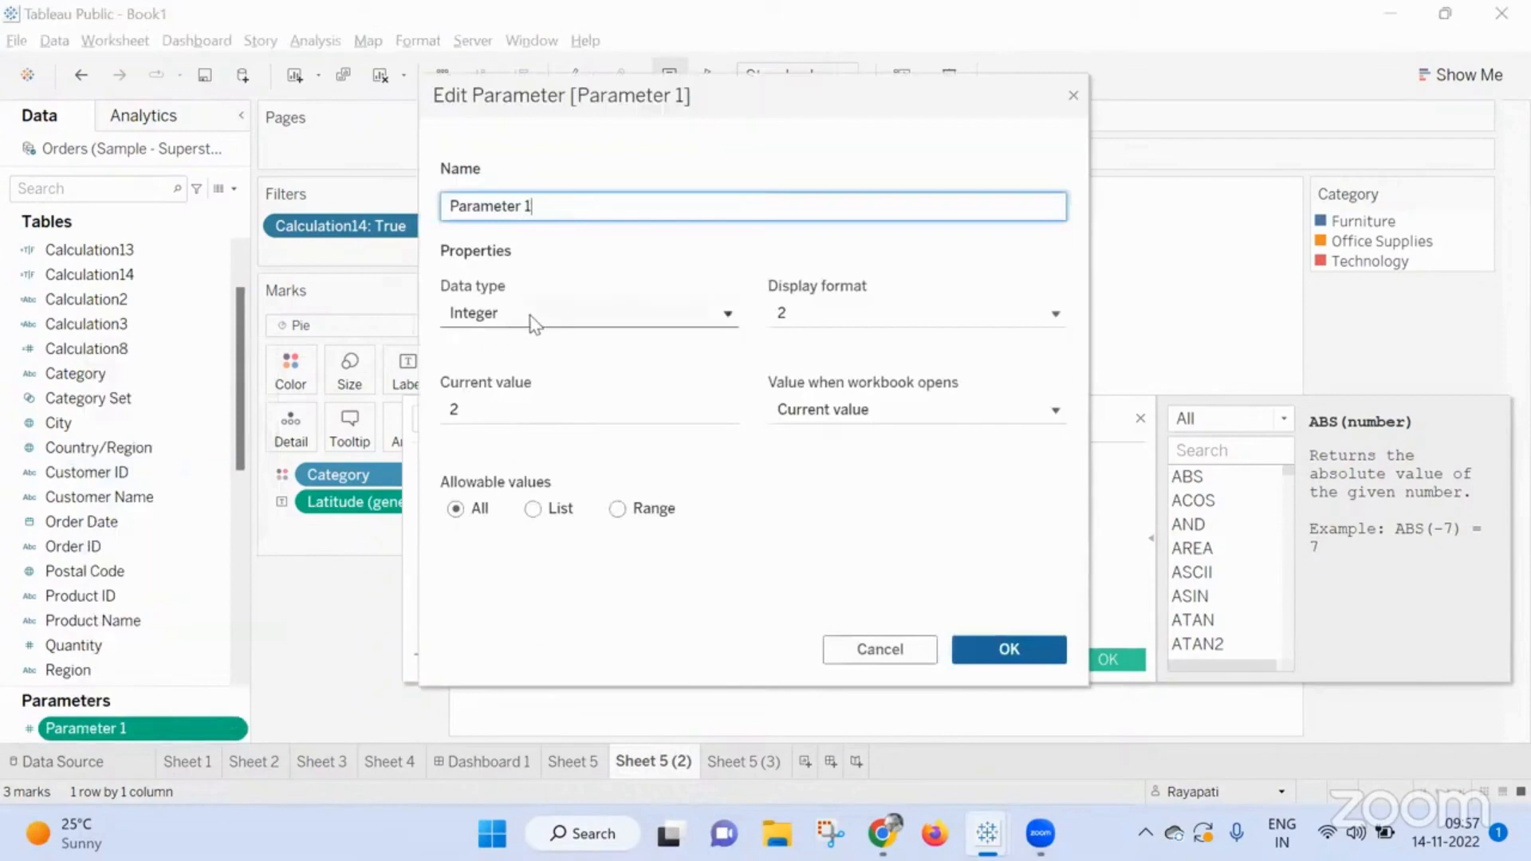
left_click(530, 510)
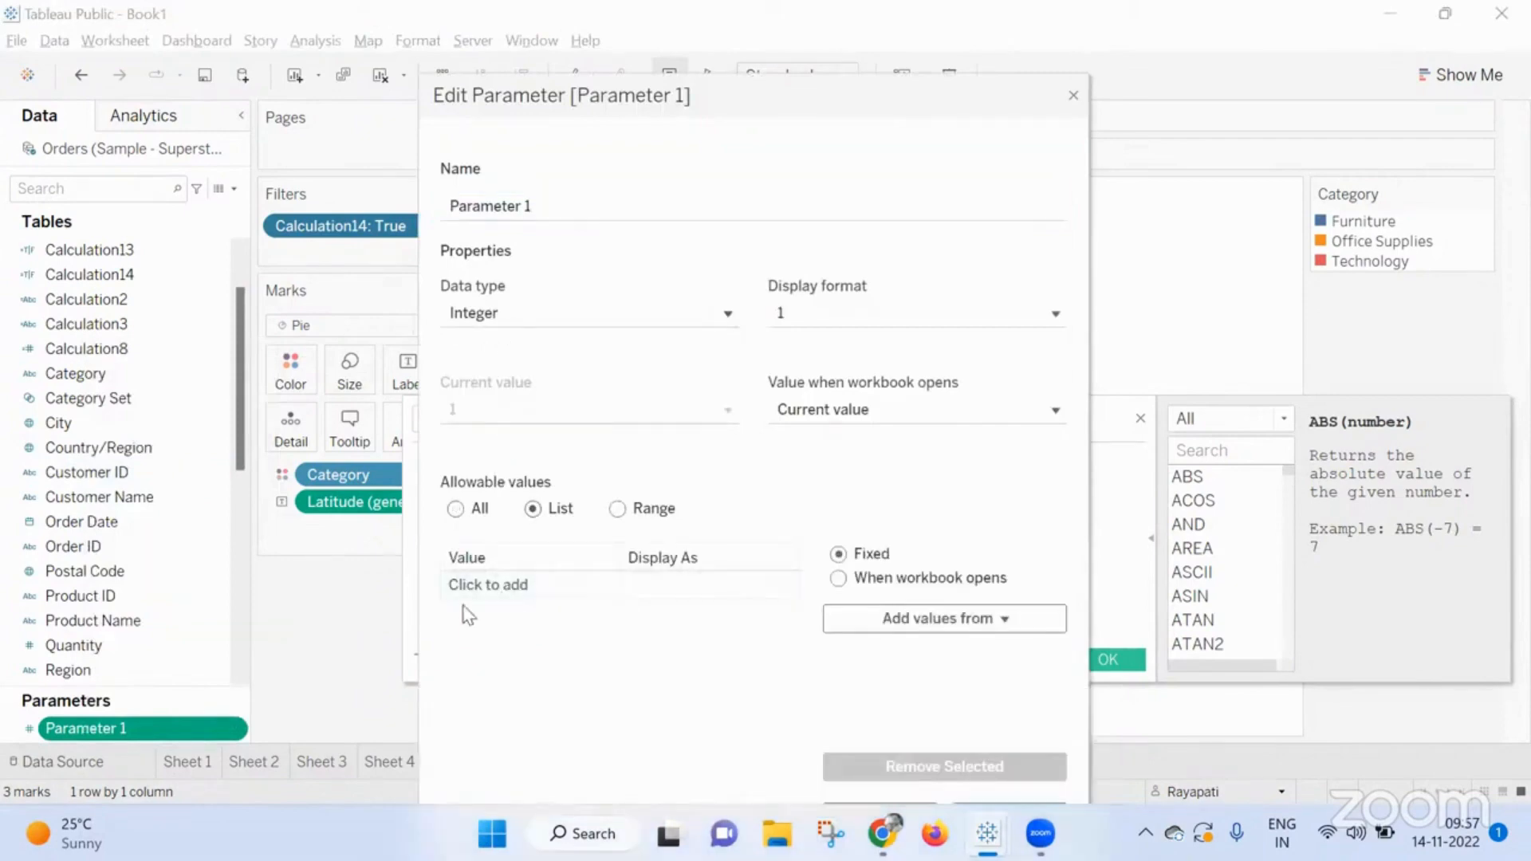
left_click(469, 585)
type("1")
key("Return")
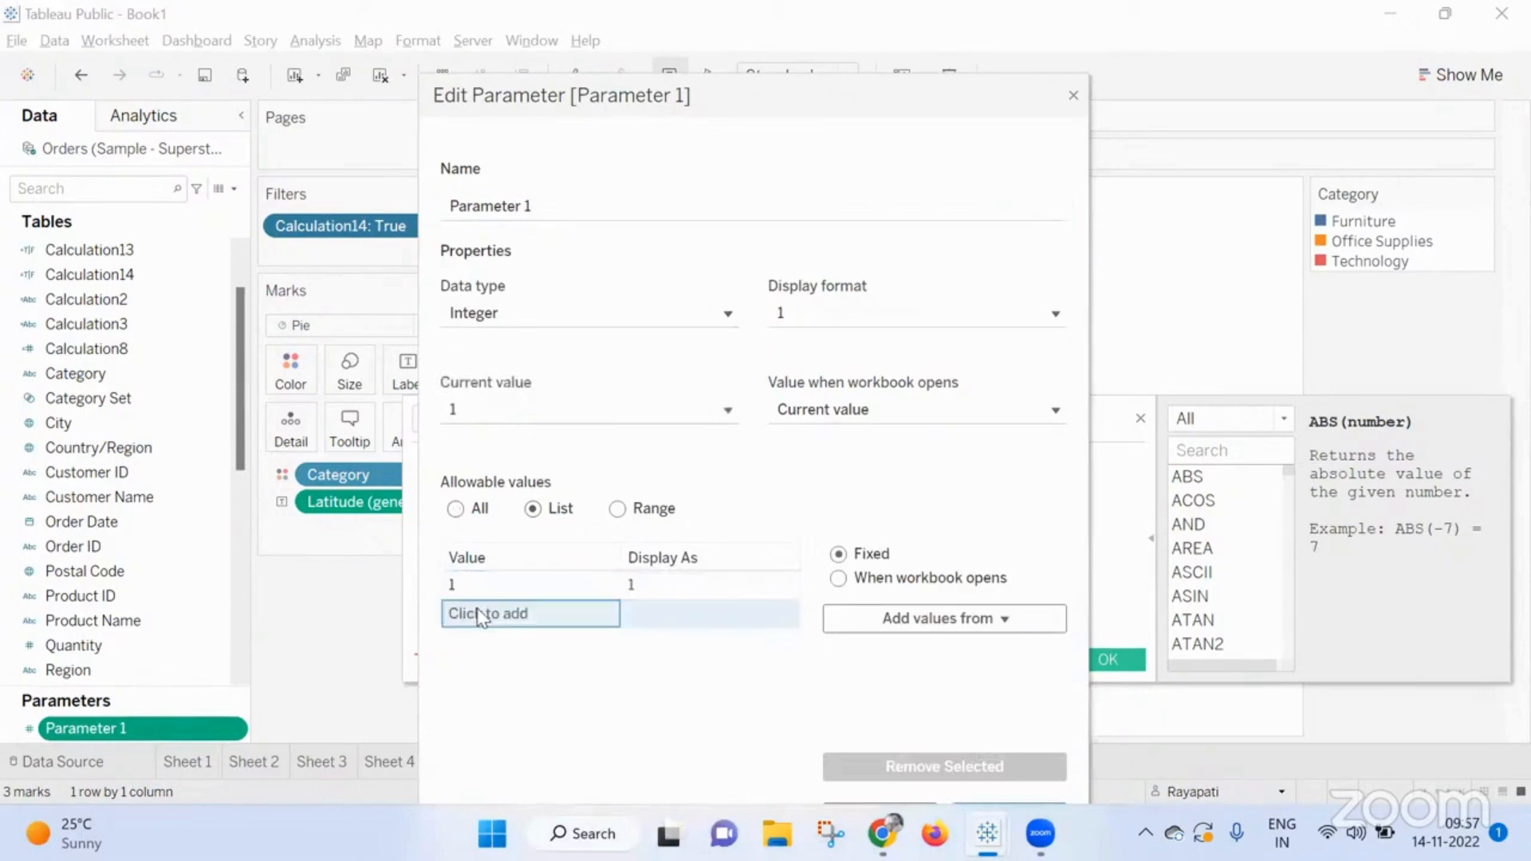
left_click(478, 614)
type("2")
key("Return")
left_click(452, 643)
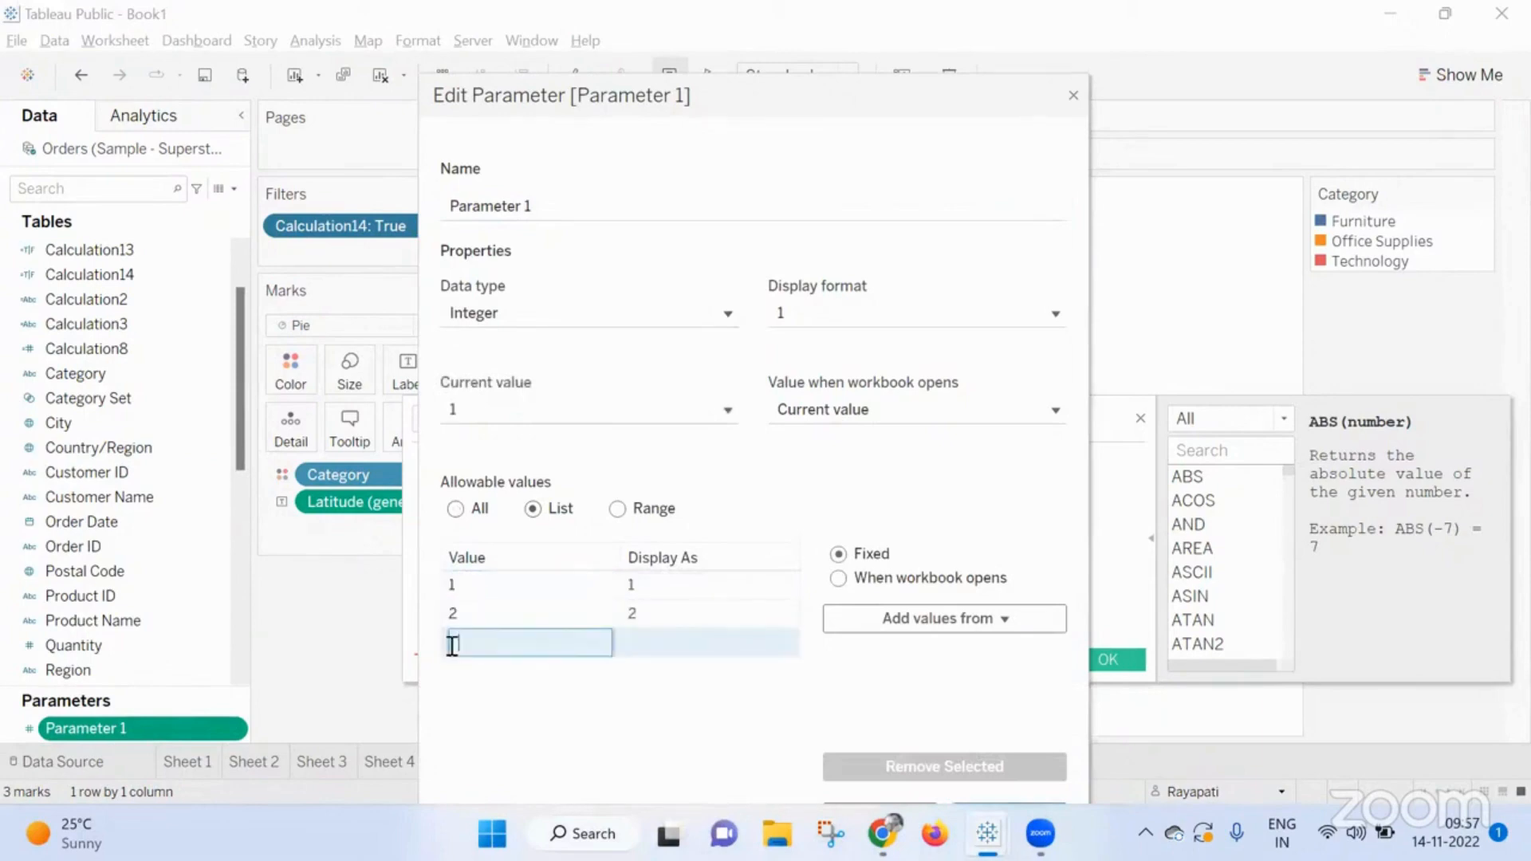
left_click(542, 739)
left_click(559, 642)
left_click(547, 704)
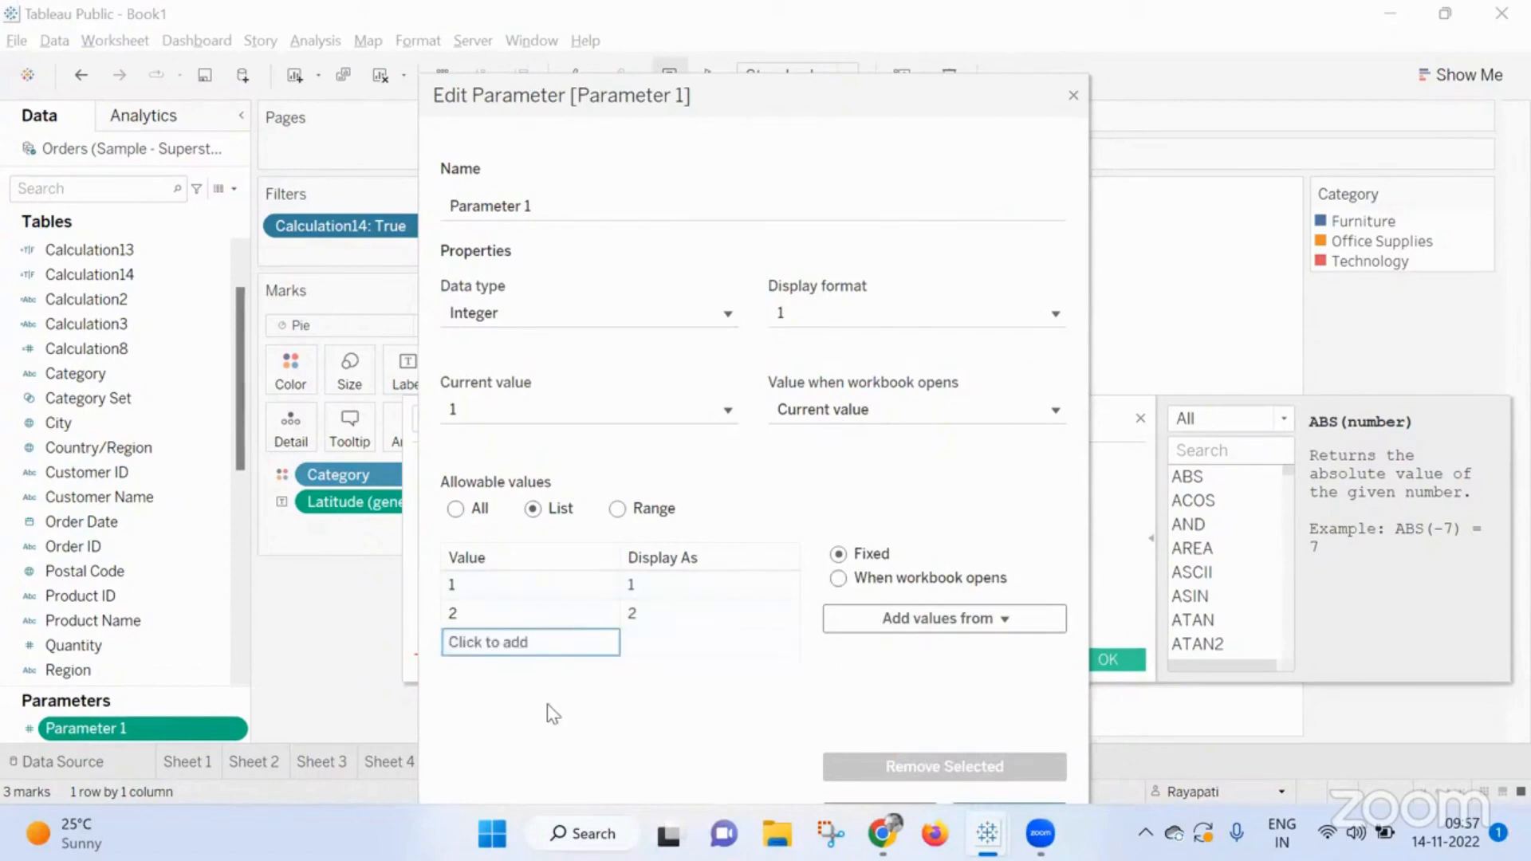
Change Parameter 1's data type to String, add All to its value list, and accept the parameter changes
left_click(507, 310)
left_click(496, 394)
left_click(487, 643)
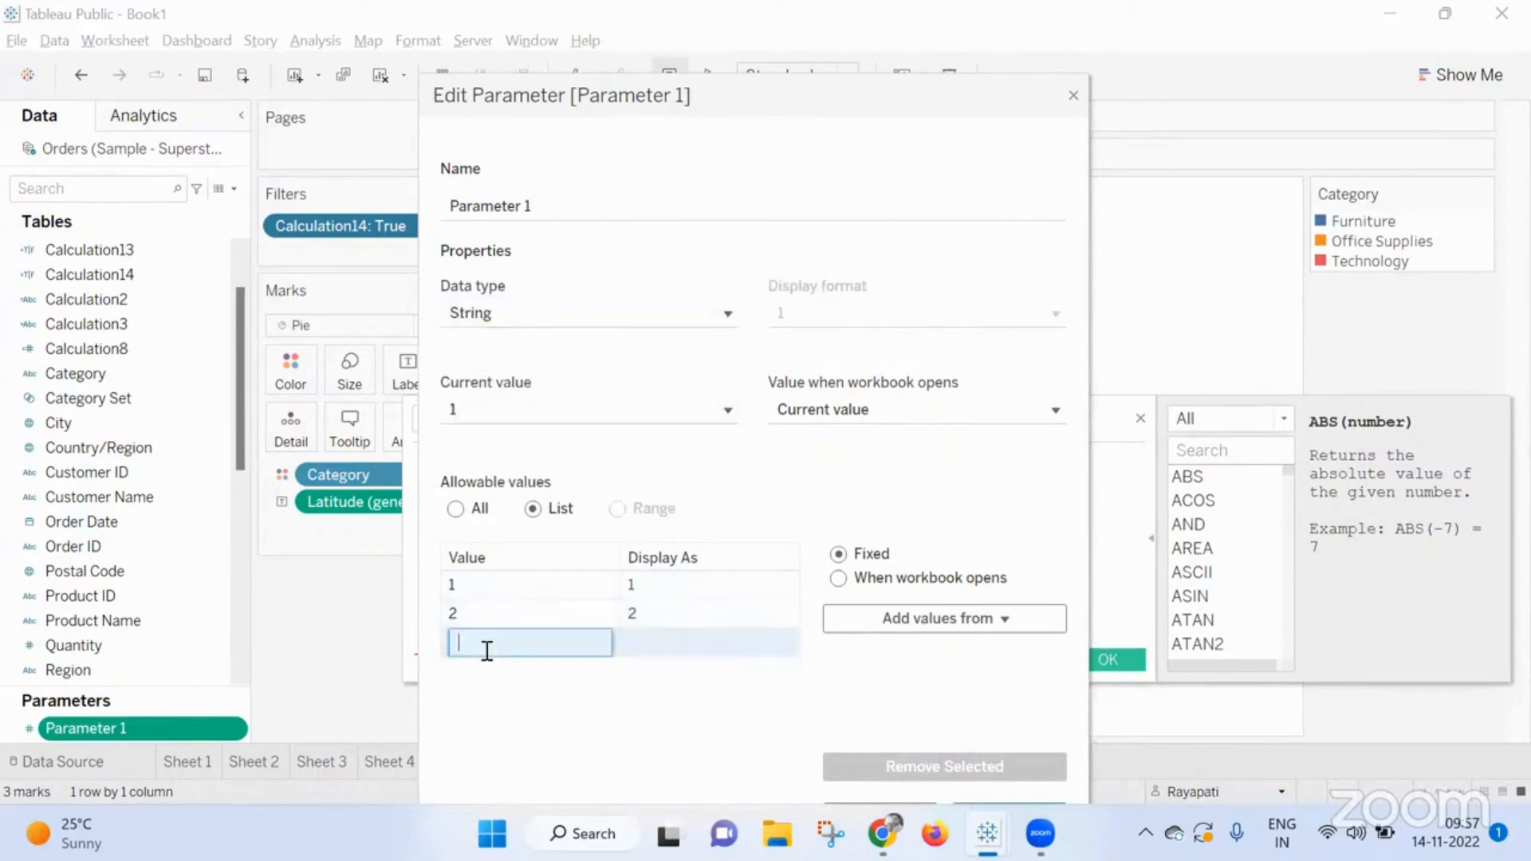
type("All")
key("Return")
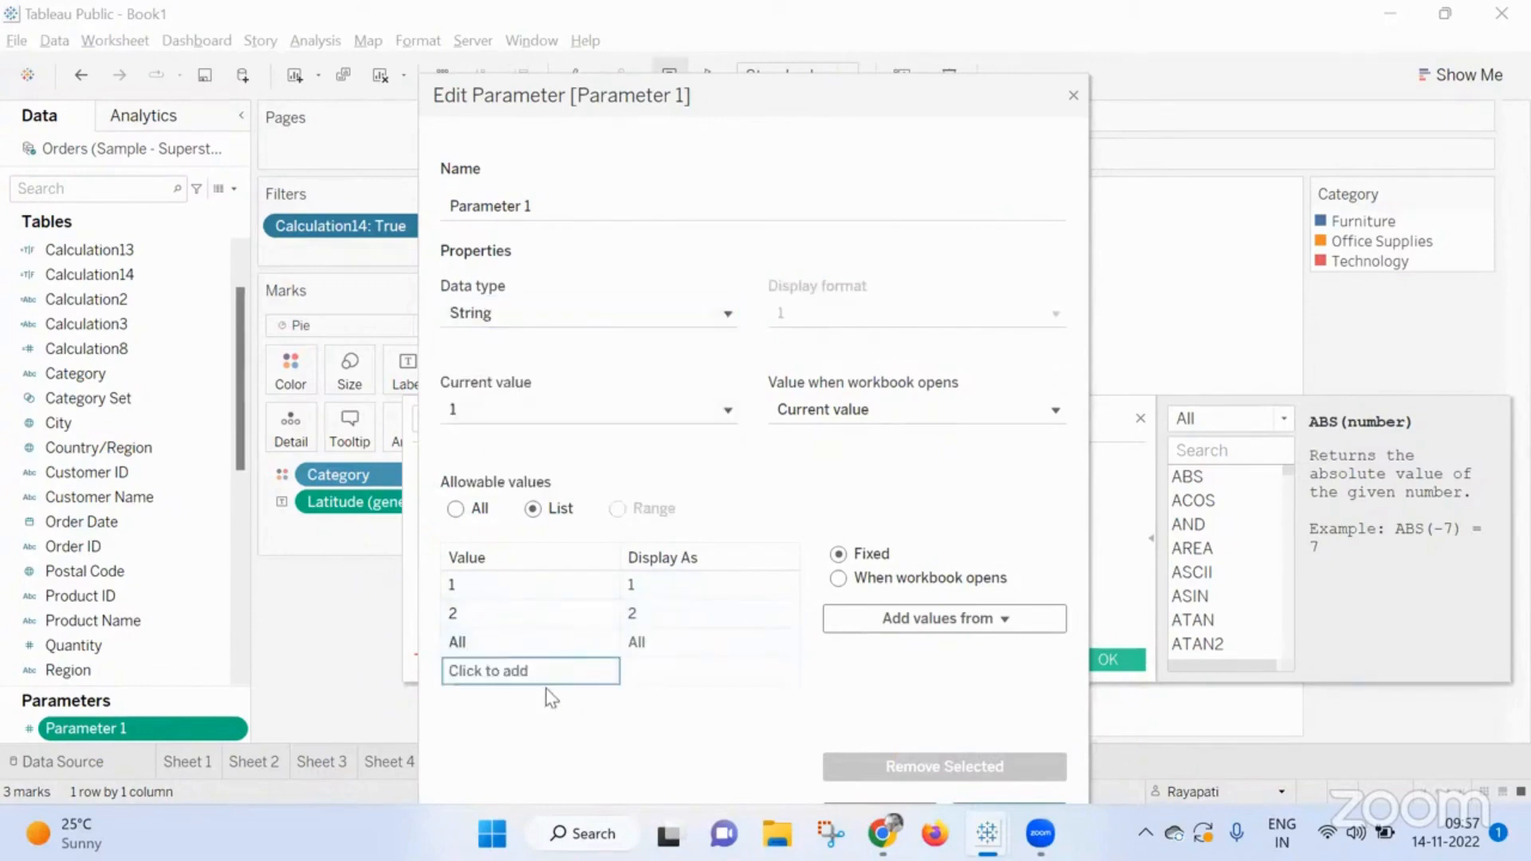
left_click(924, 118)
key("ctrl+minus")
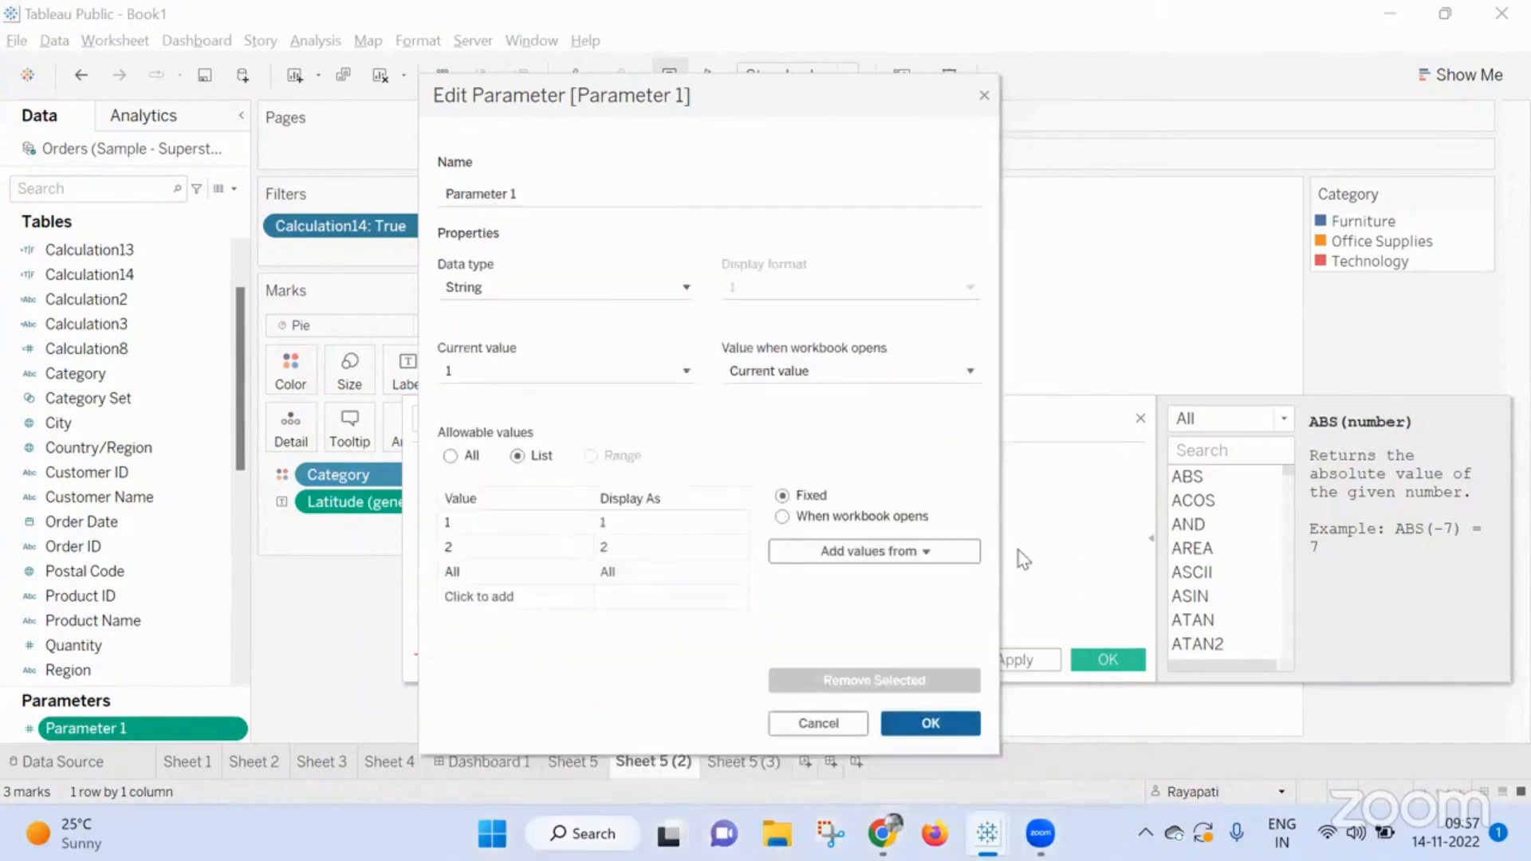
left_click(933, 724)
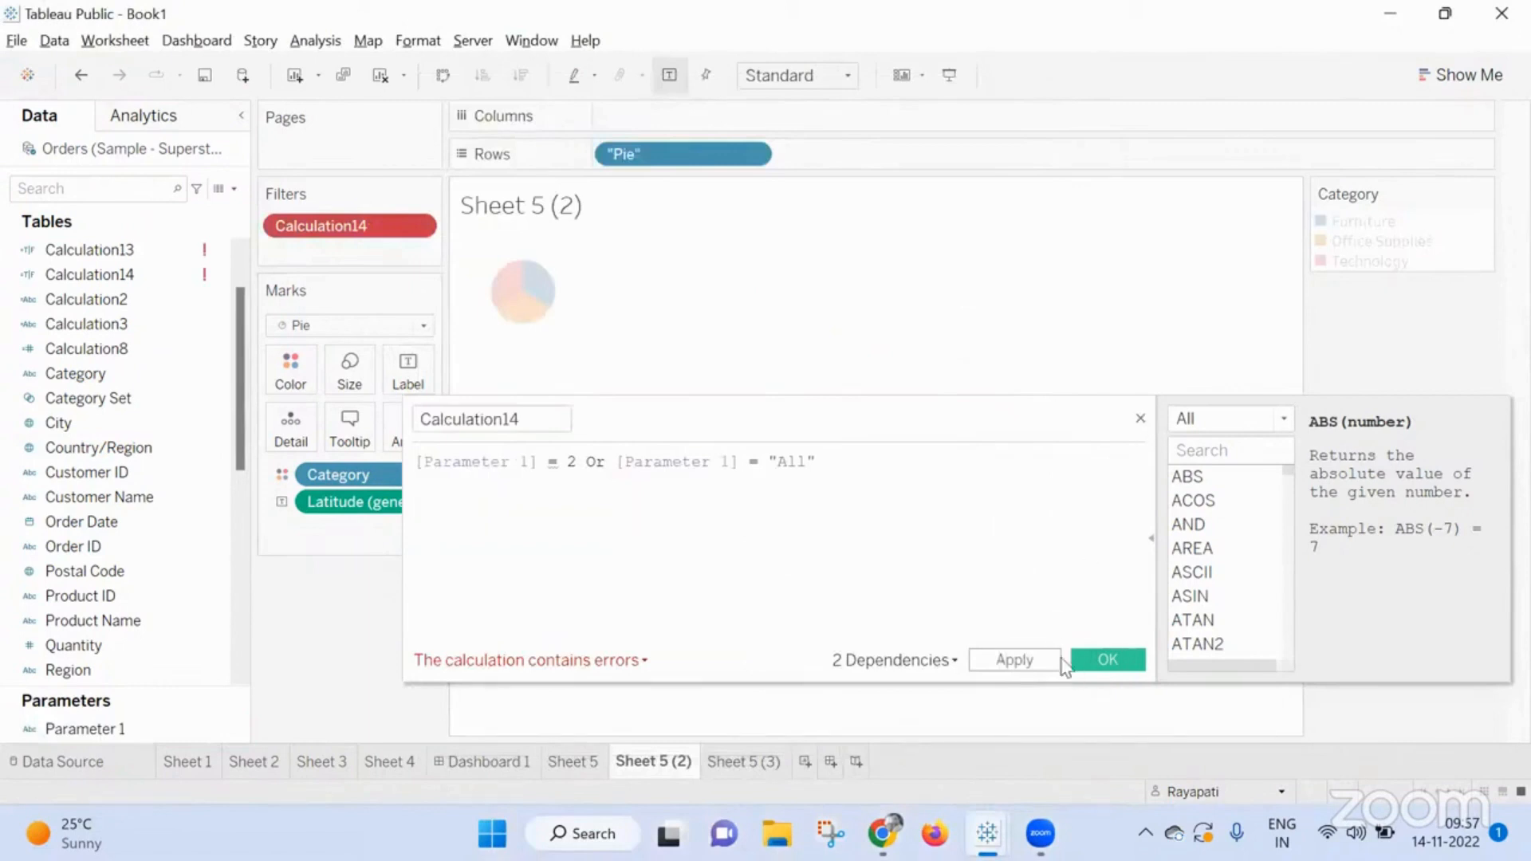
Quote the 2 as a string in the Calculation14 formula so it reads [Parameter 1] = "2" Or [Parameter 1] = "All"
left_click(570, 464)
type("\"")
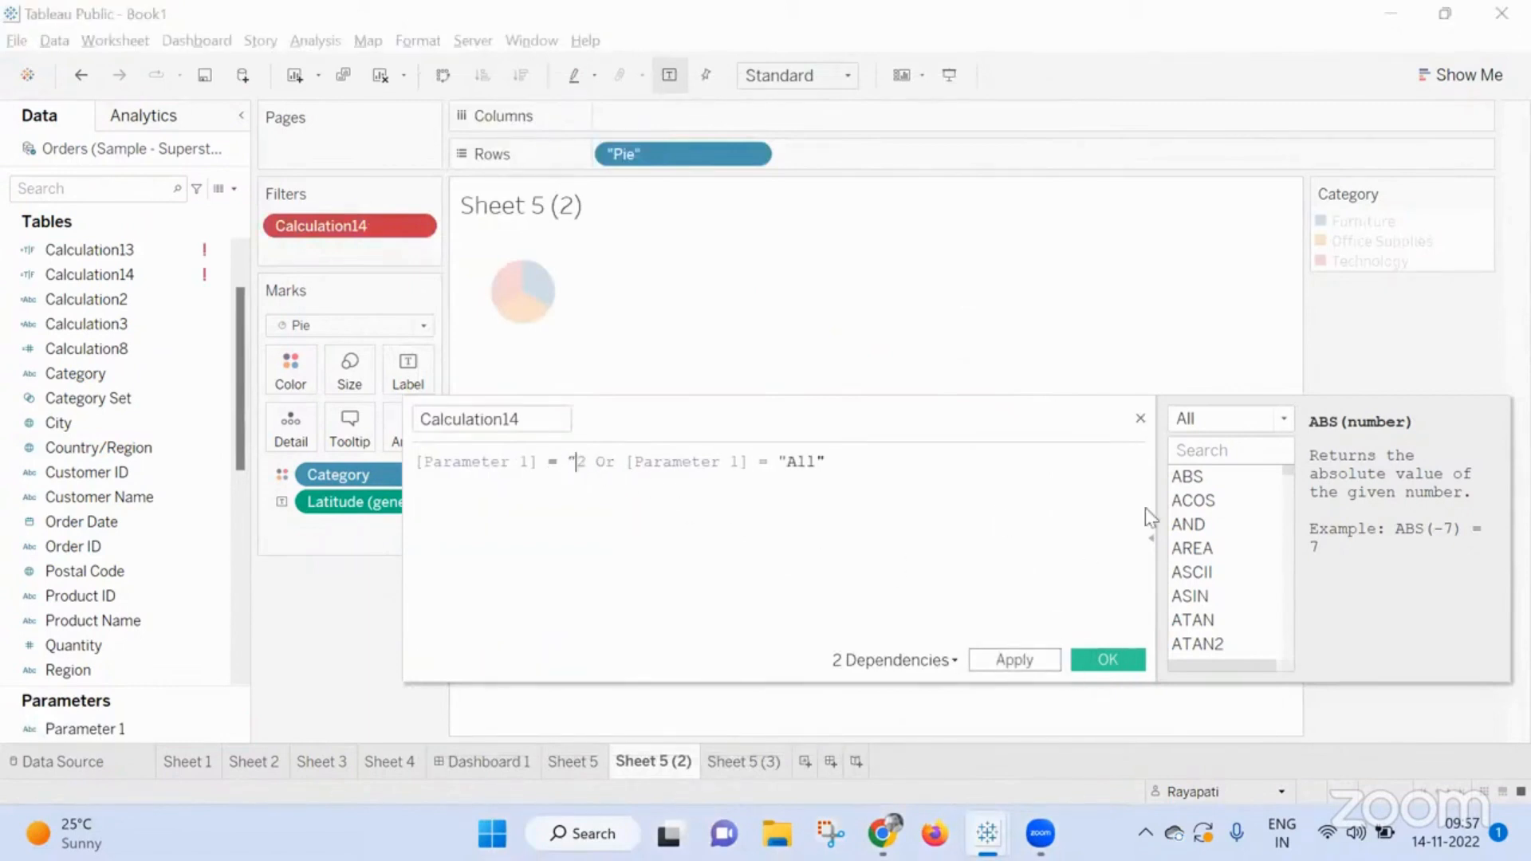
type("2\"")
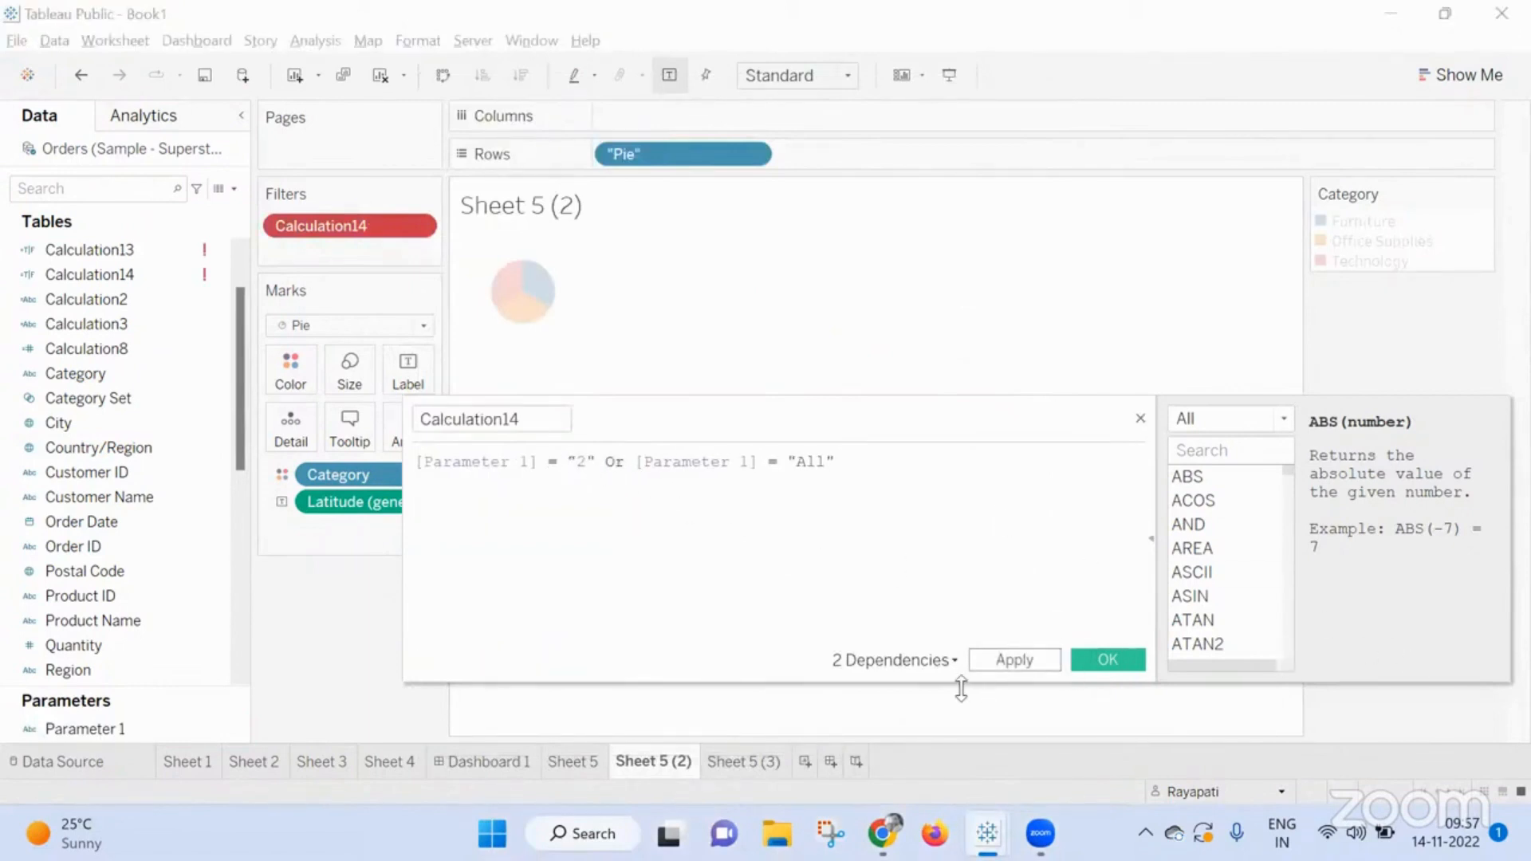
left_click(1104, 660)
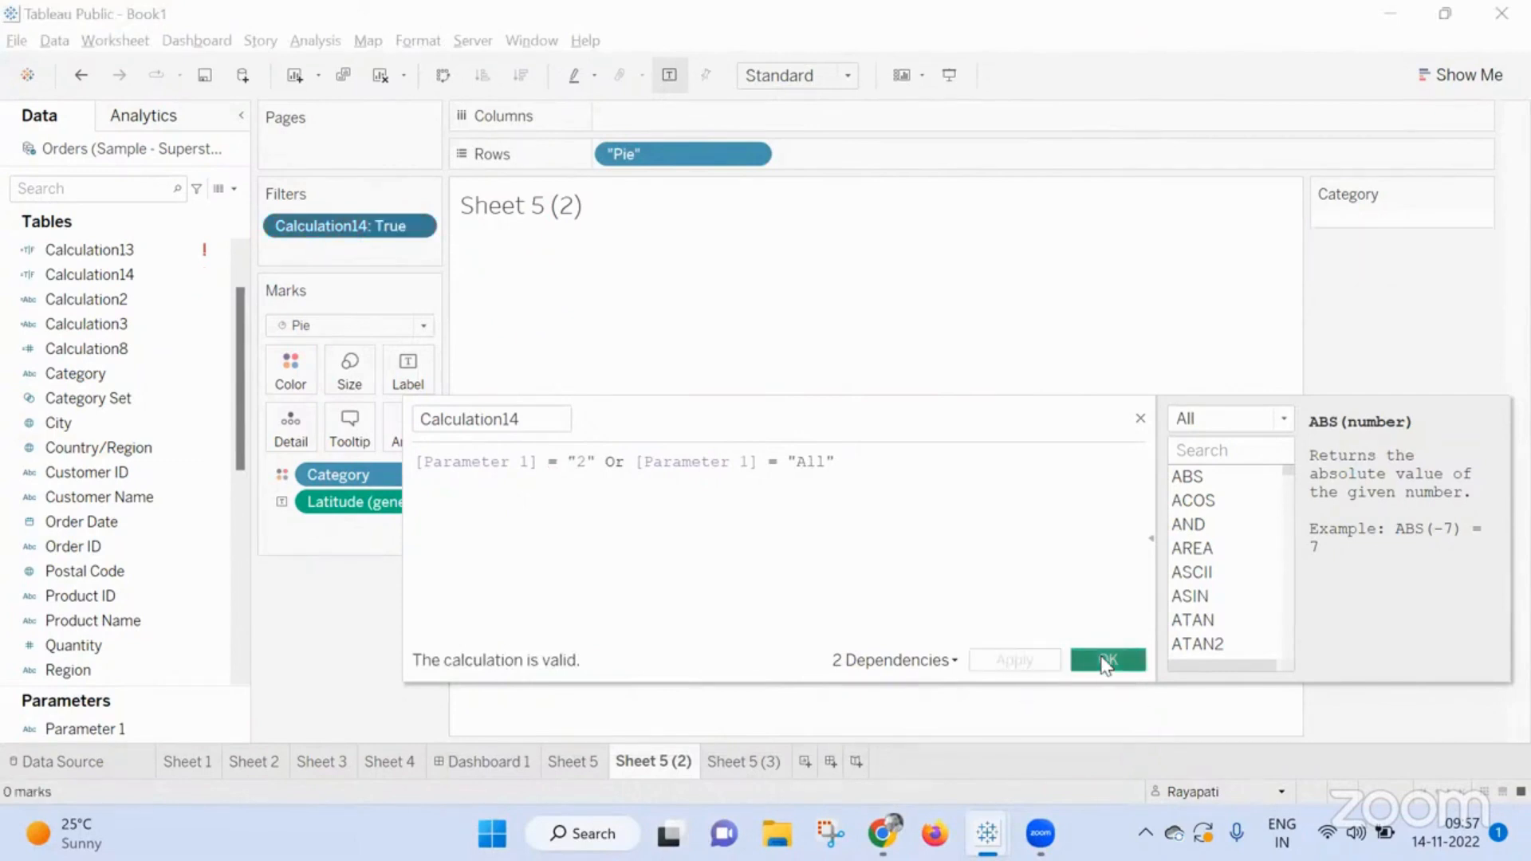
Edit the Calculation13 formula to [Parameter 1] = "1" or [Parameter 1] = "All"
right_click(76, 255)
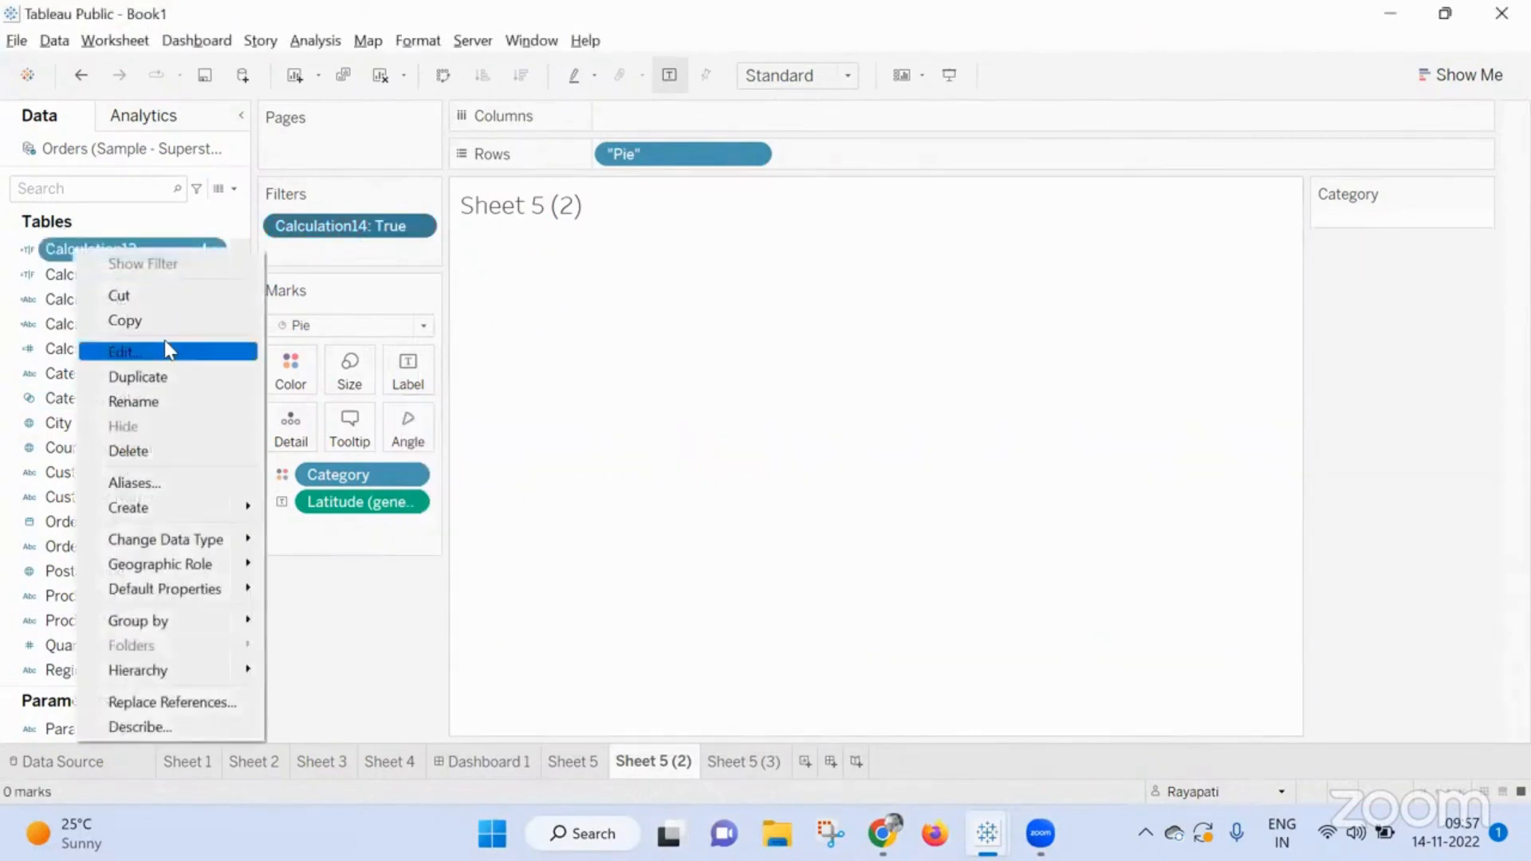
left_click(167, 349)
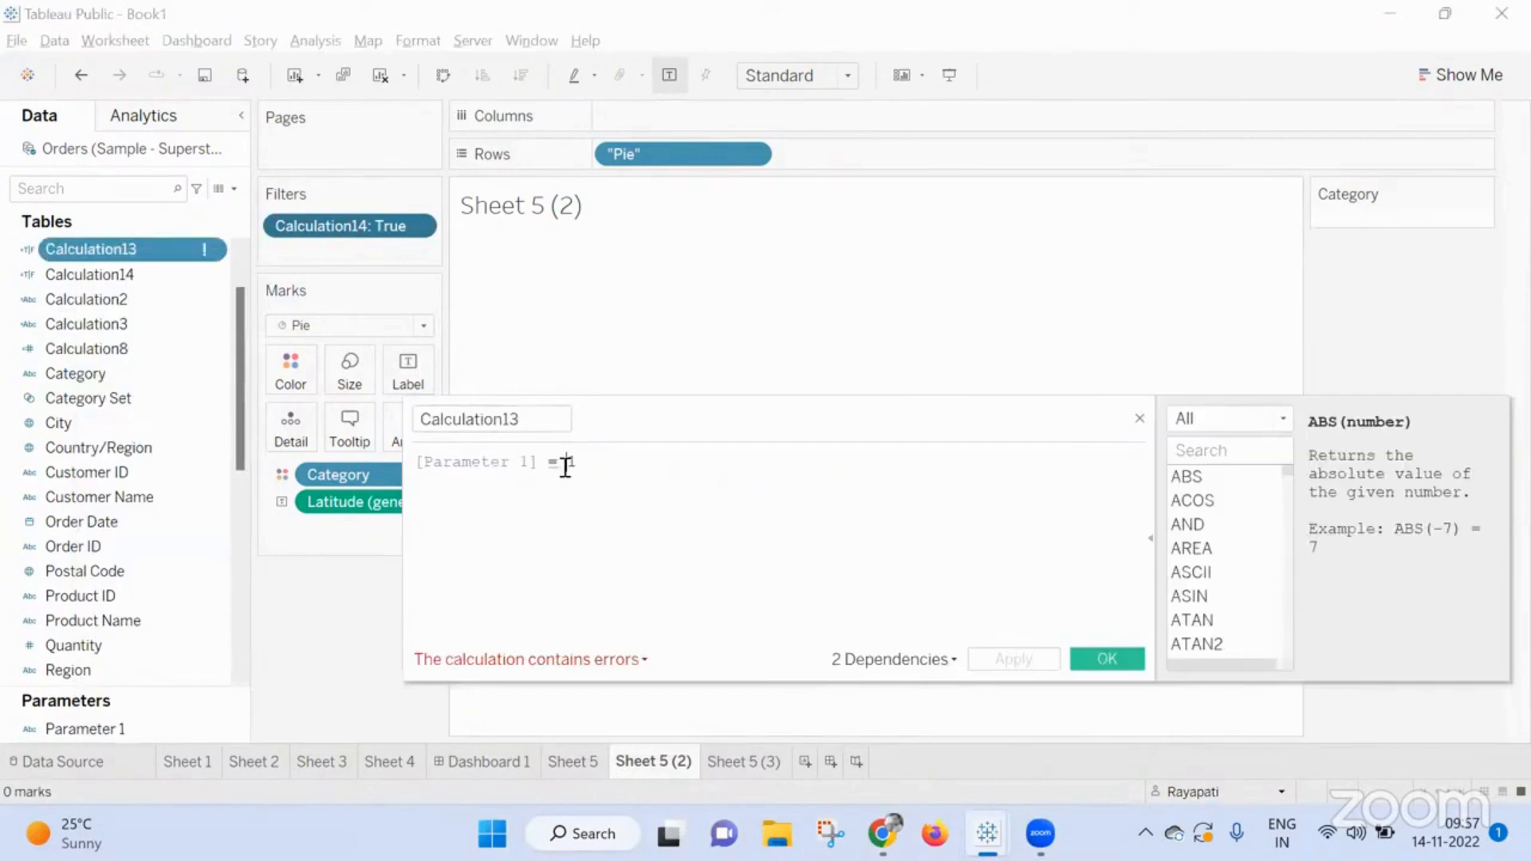
left_click(566, 466)
type("\" ")
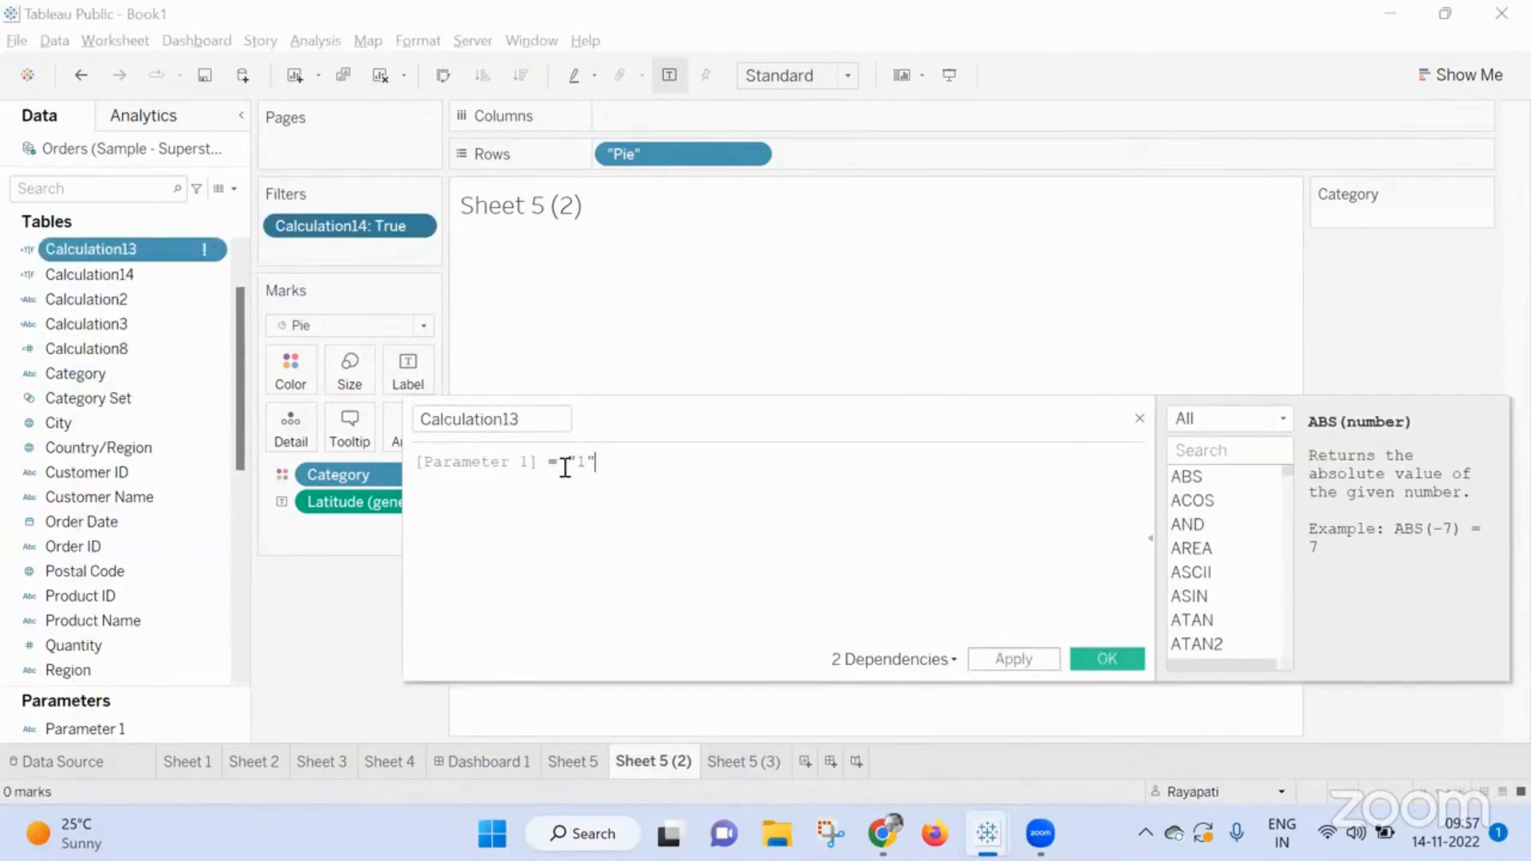
type("pr")
key("BackSpace")
key("BackSpace")
key("BackSpace")
type("or [Parameter 1]")
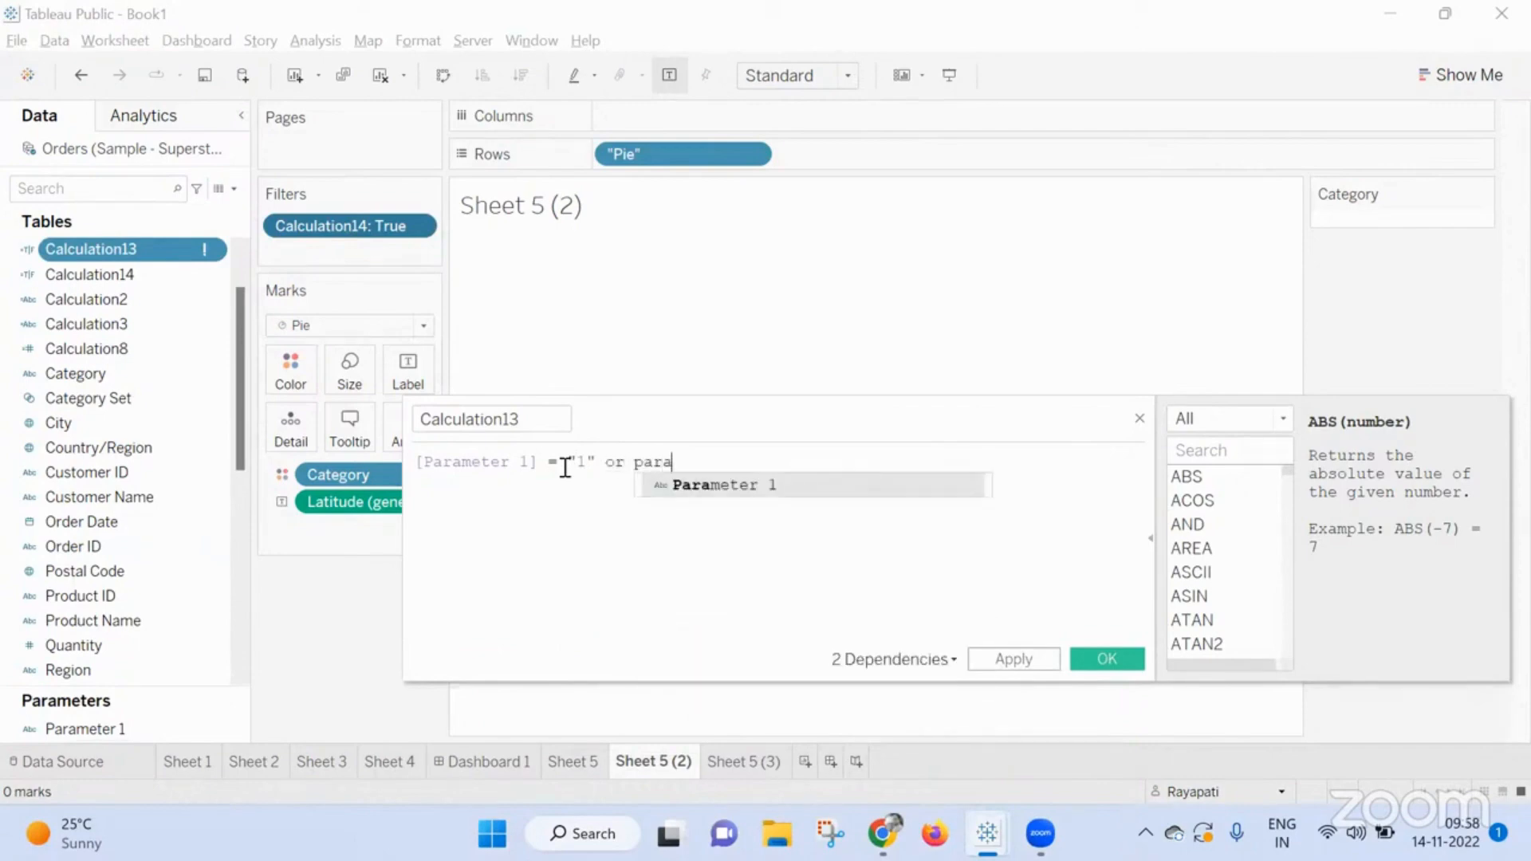
key("Return")
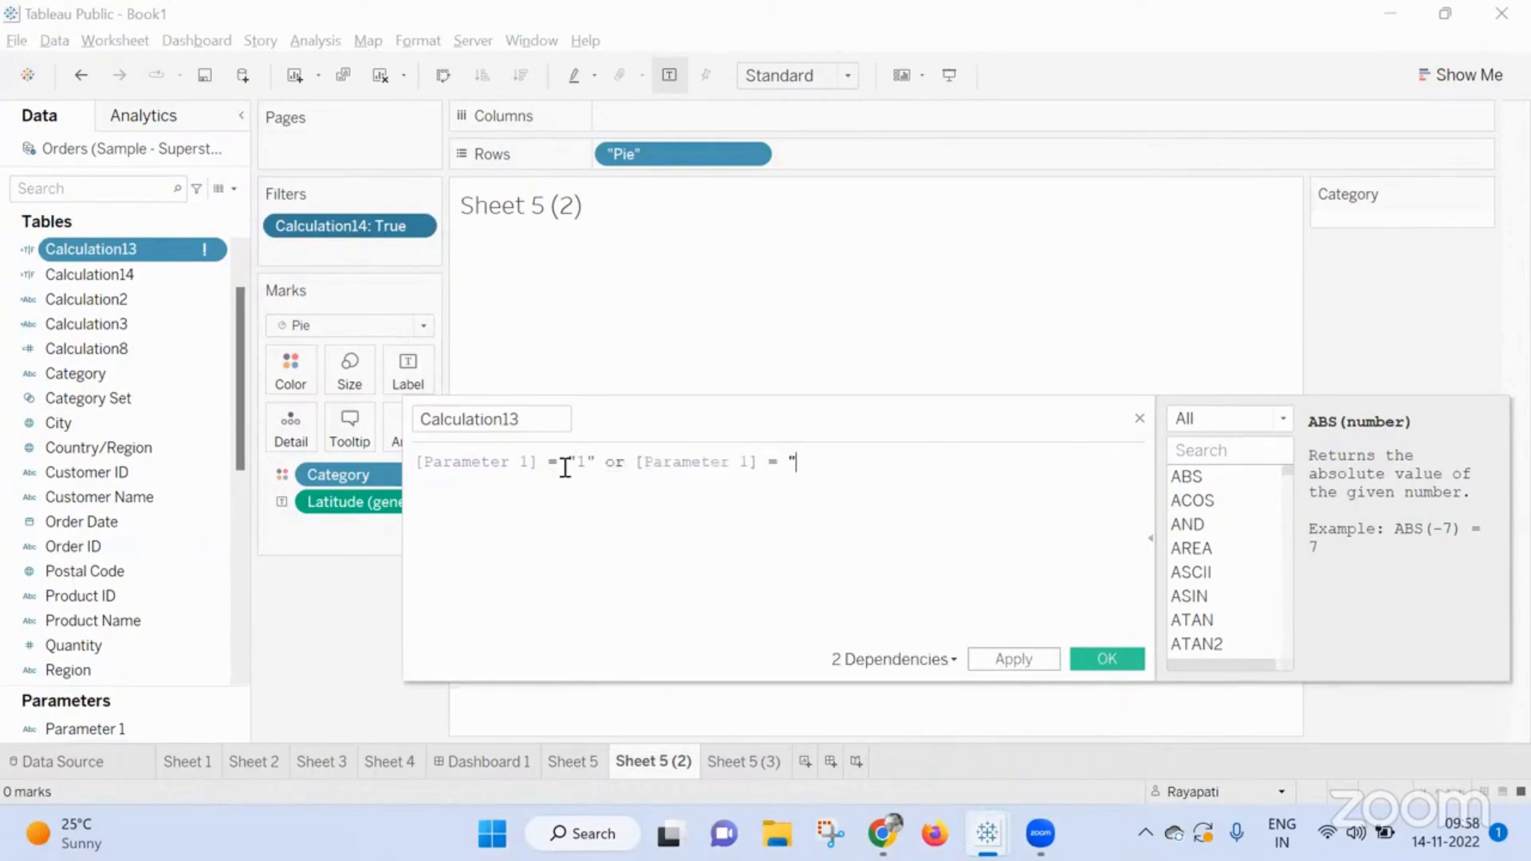
type("\"")
left_click(1011, 659)
left_click(1108, 660)
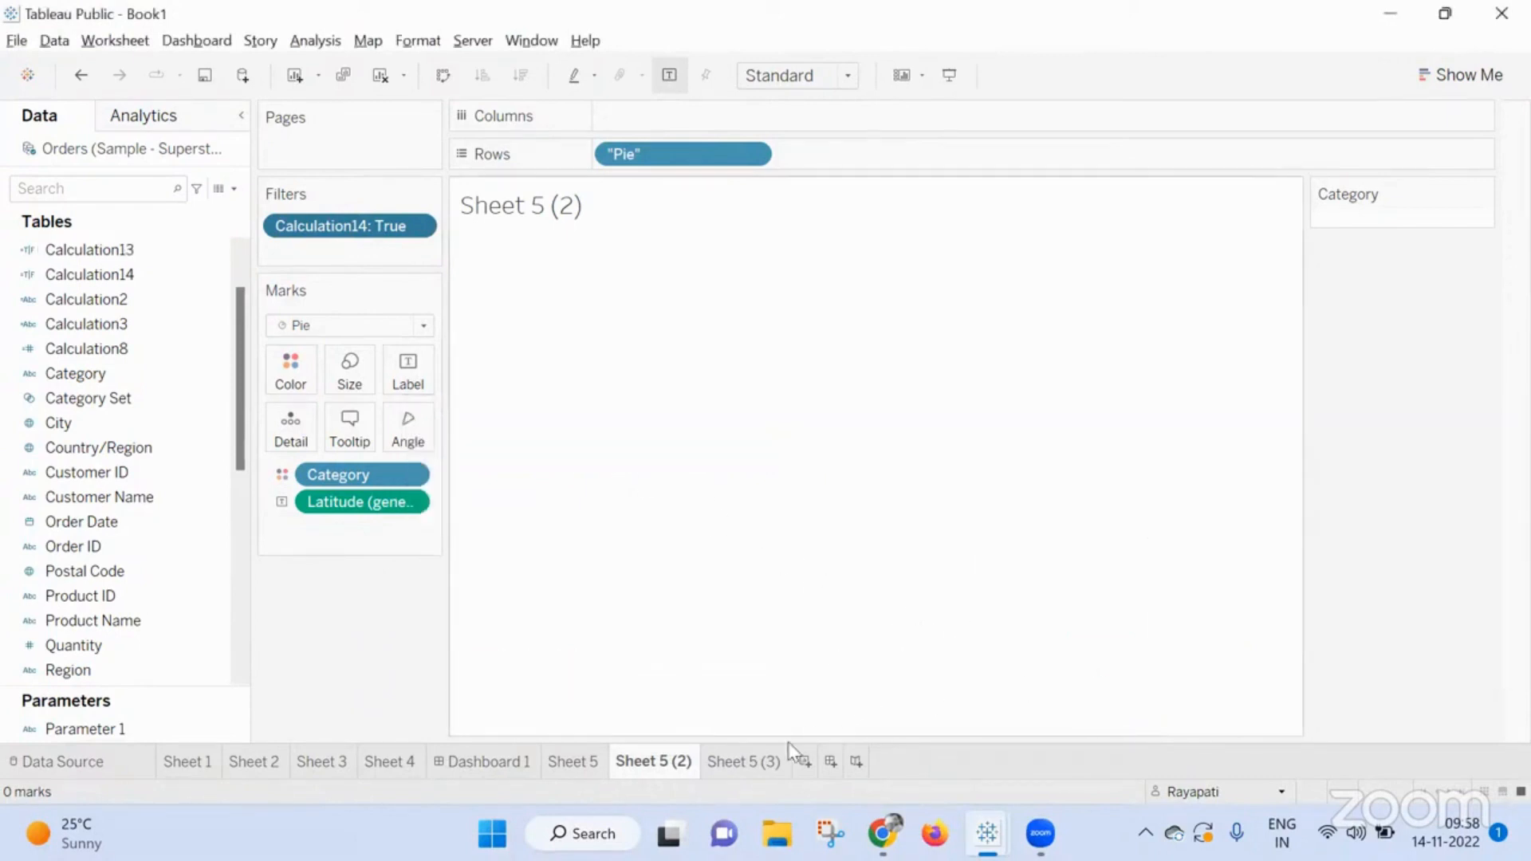
On Dashboard 1, change the Parameter 1 control to a compact list
left_click(494, 767)
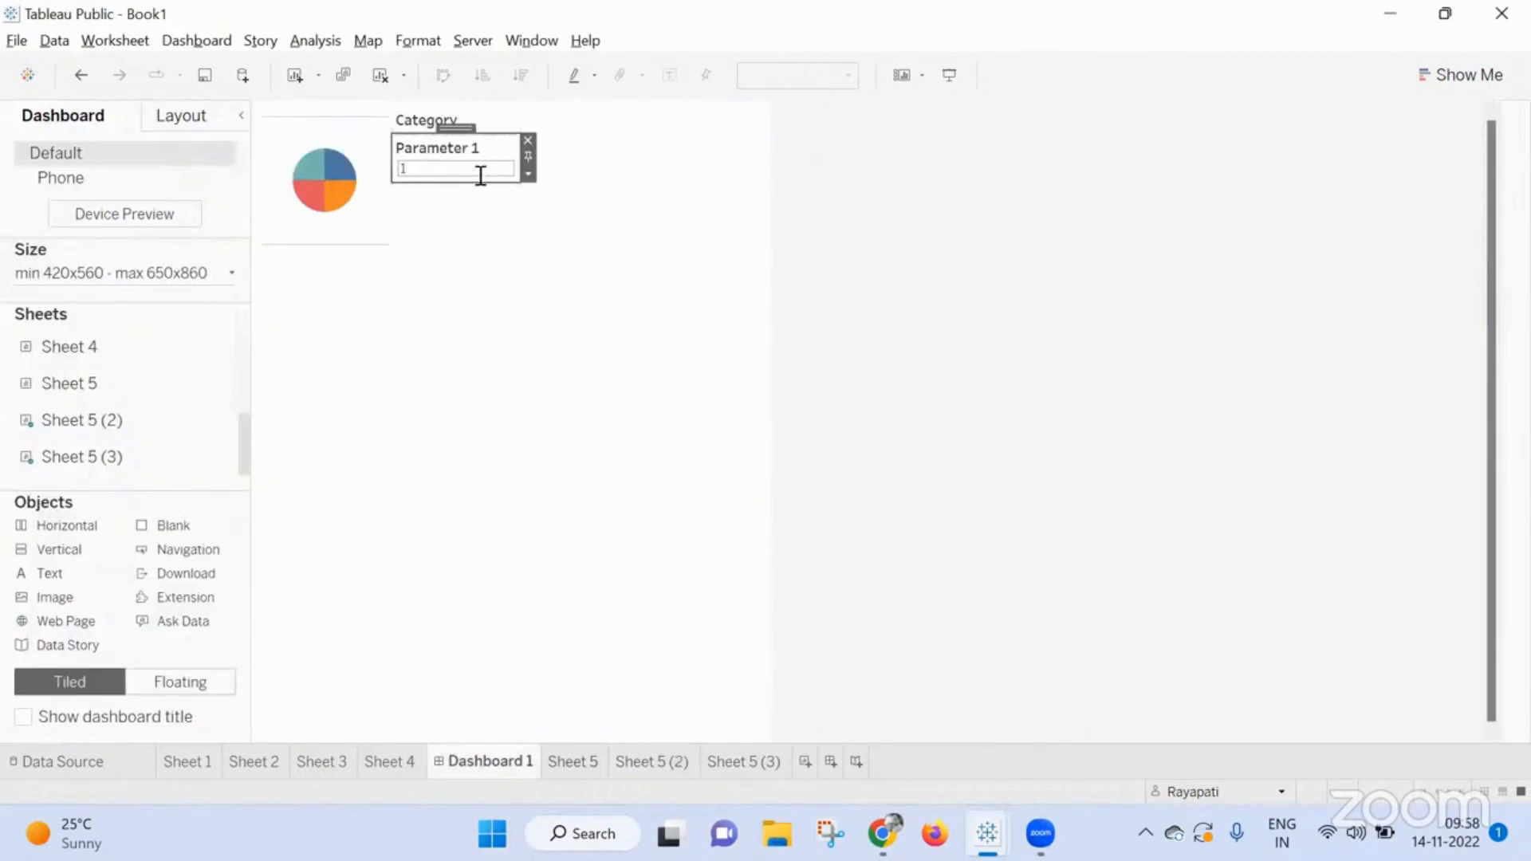
left_click(528, 173)
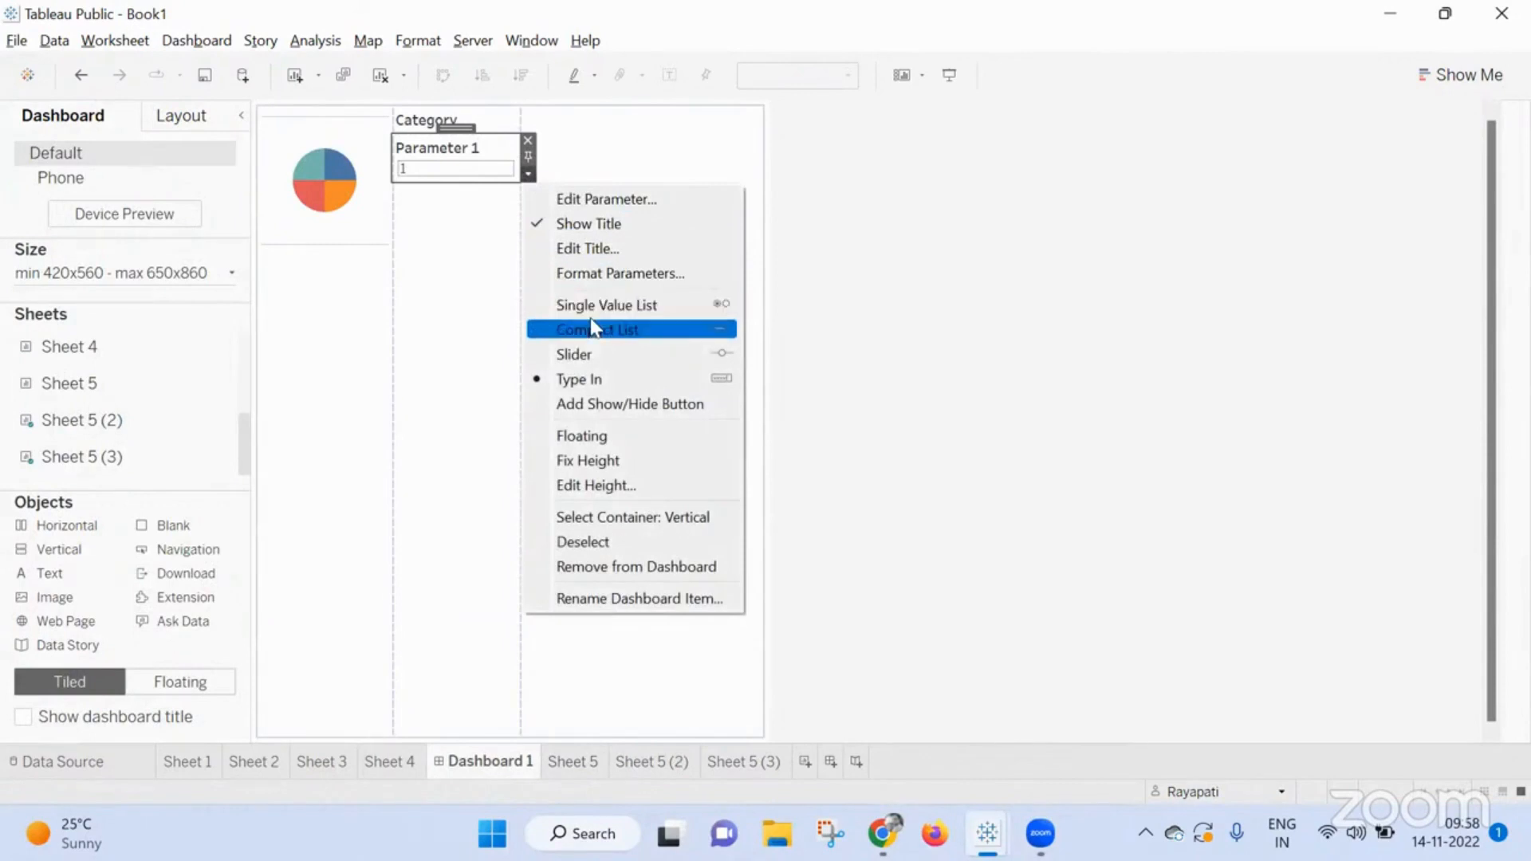
left_click(591, 327)
Test the sheet swapping on Dashboard 1 by setting Parameter 1 to All and afterward to 2
left_click(503, 168)
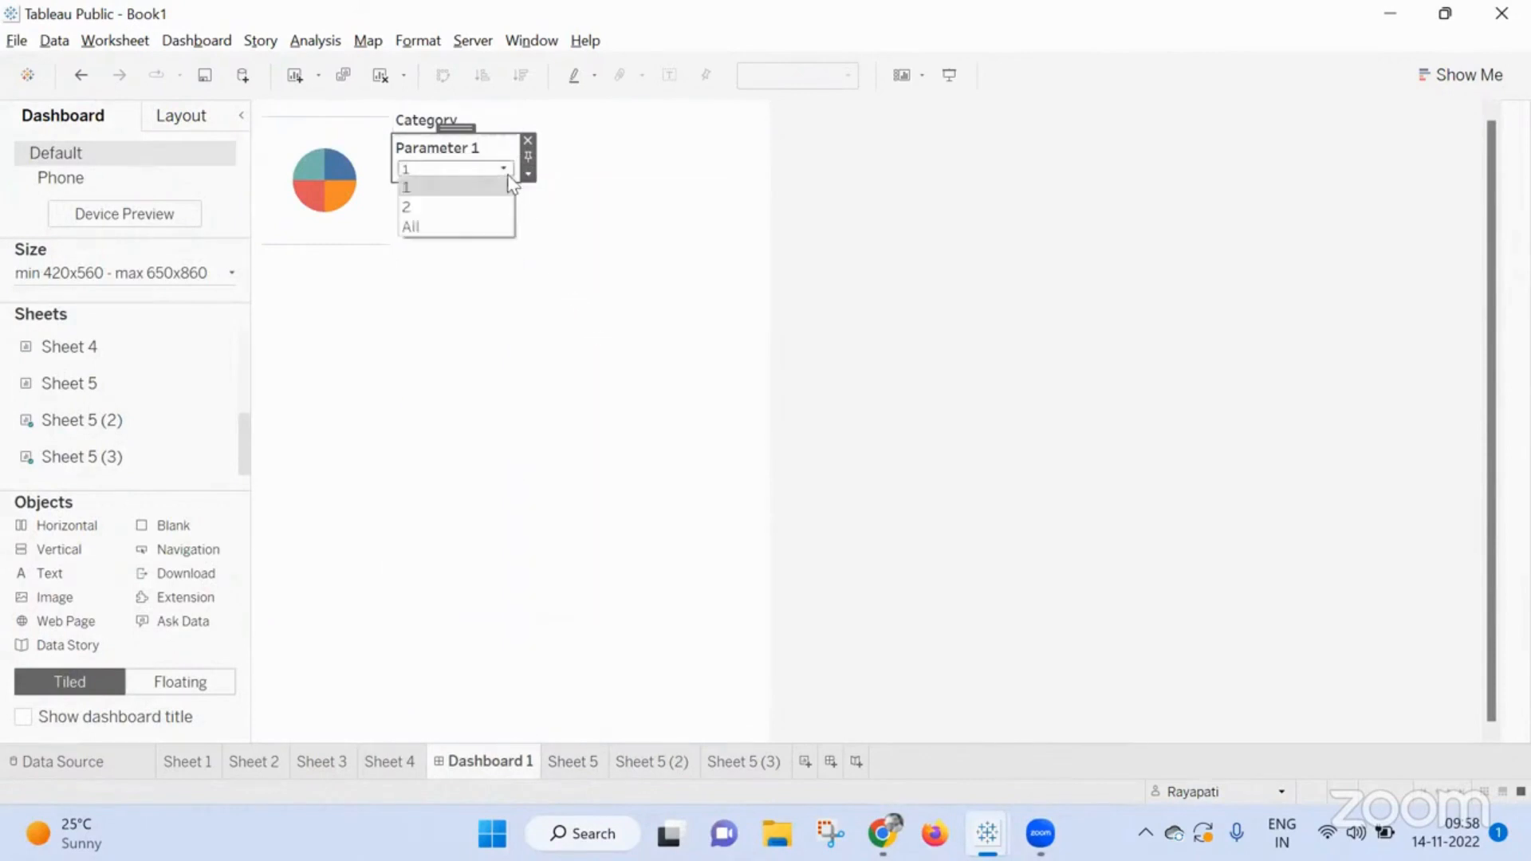
left_click(457, 224)
left_click(457, 228)
left_click(454, 252)
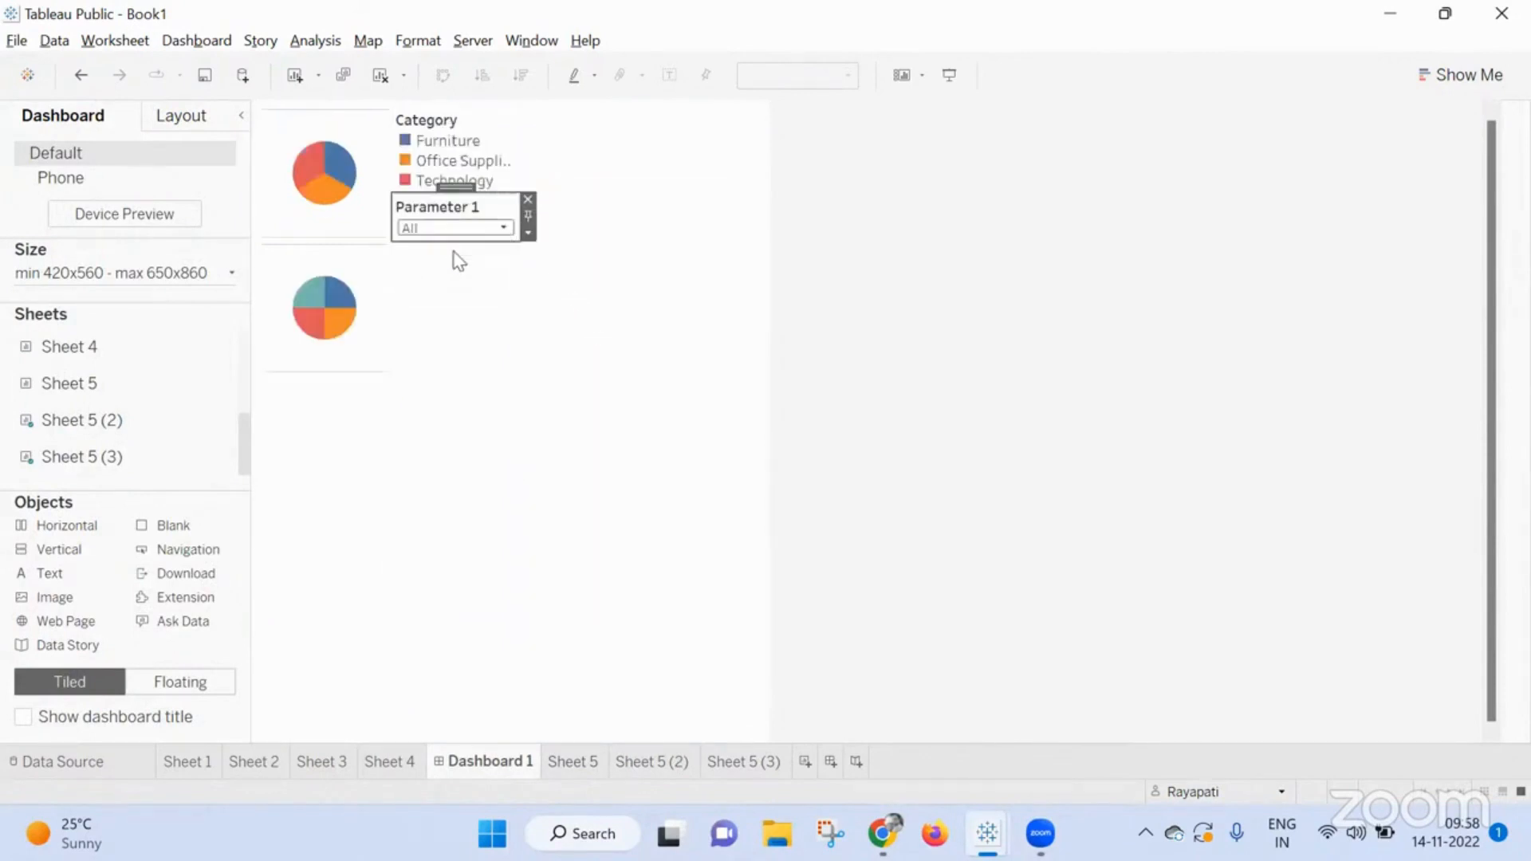
left_click(453, 170)
left_click(451, 210)
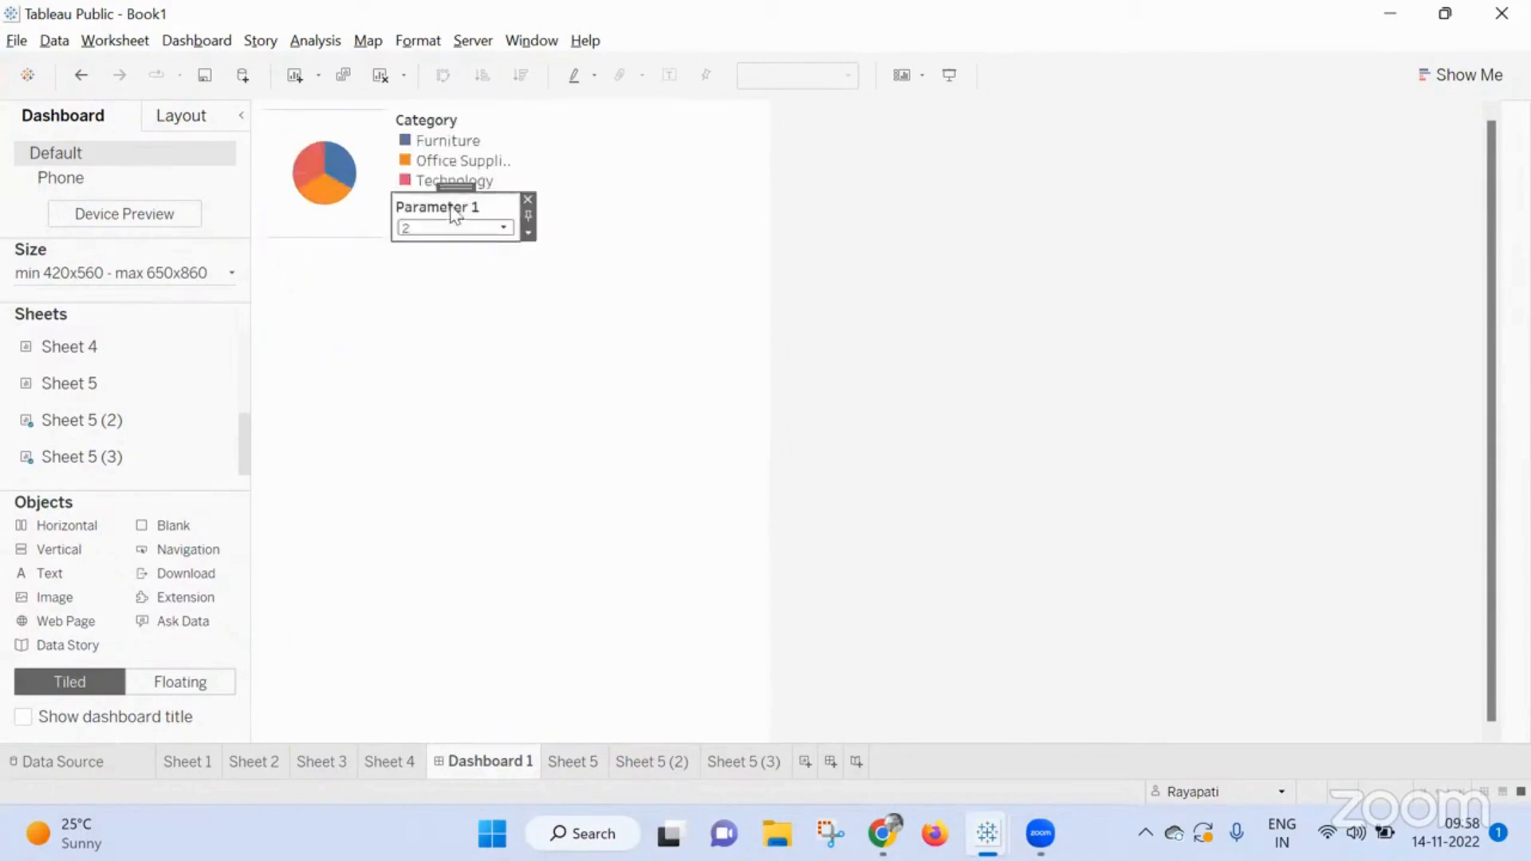